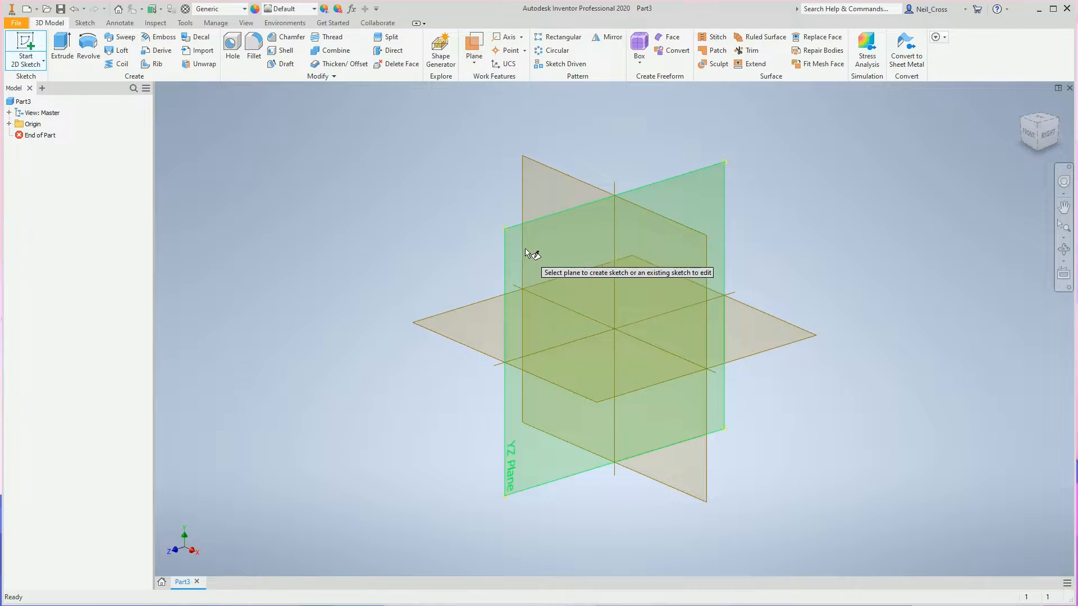
Start a sketch on the XY plane and draw a horizontal line below the origin with its length set to Main=2000mm.
{"action": "left_click", "coordinate": [547, 181]}
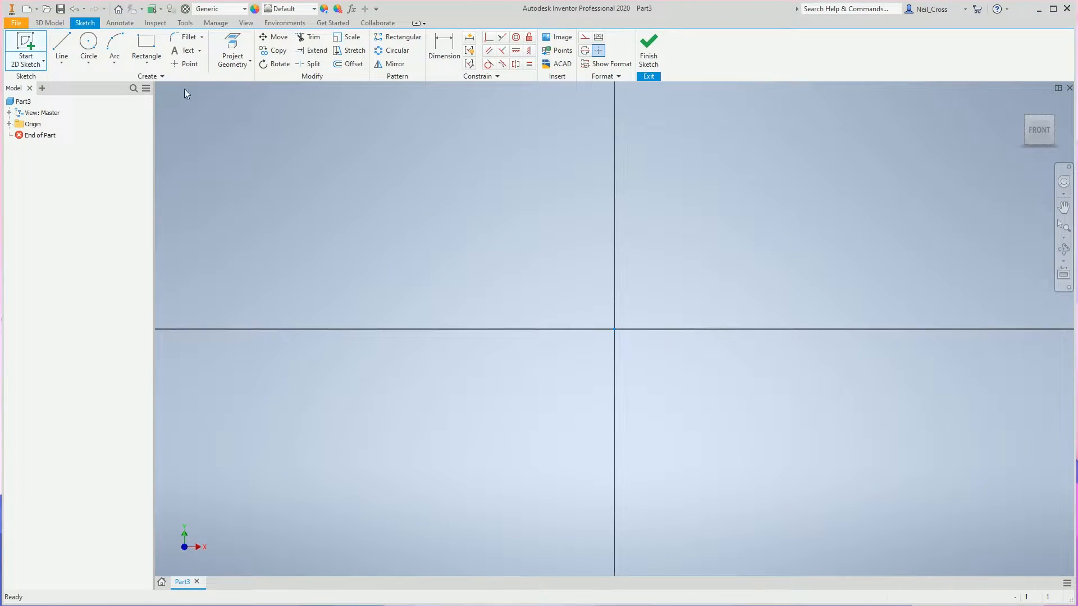
{"action": "left_click", "coordinate": [62, 45]}
{"action": "scroll", "coordinate": [522, 483], "scroll_direction": "down", "scroll_amount": 2}
{"action": "scroll", "coordinate": [530, 457], "scroll_direction": "down", "scroll_amount": 2}
{"action": "middle_click_drag", "start_coordinate": [534, 457], "coordinate": [579, 267]}
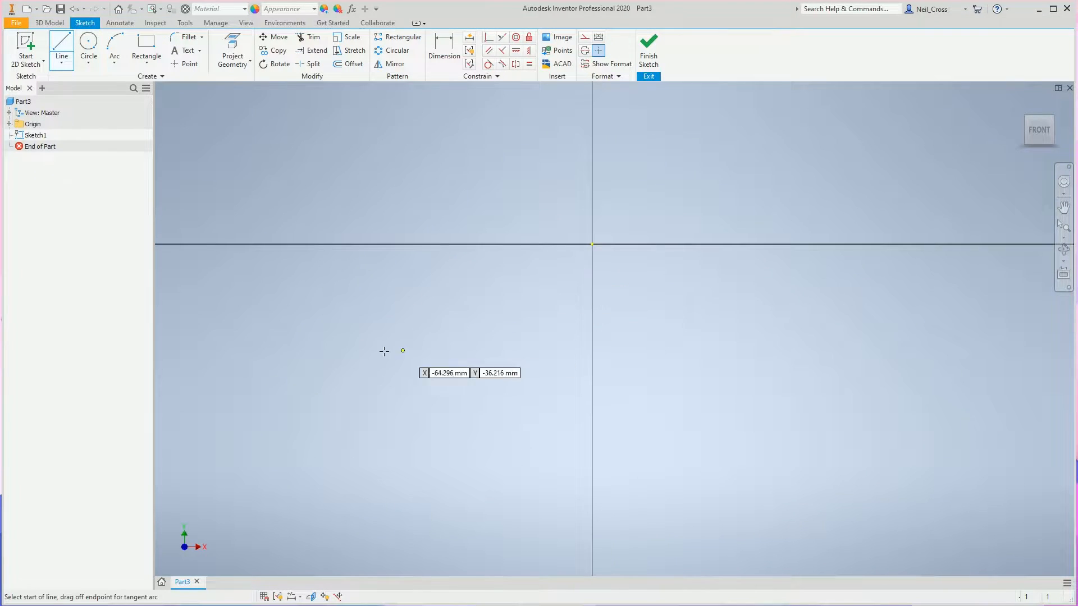
{"action": "left_click", "coordinate": [295, 384]}
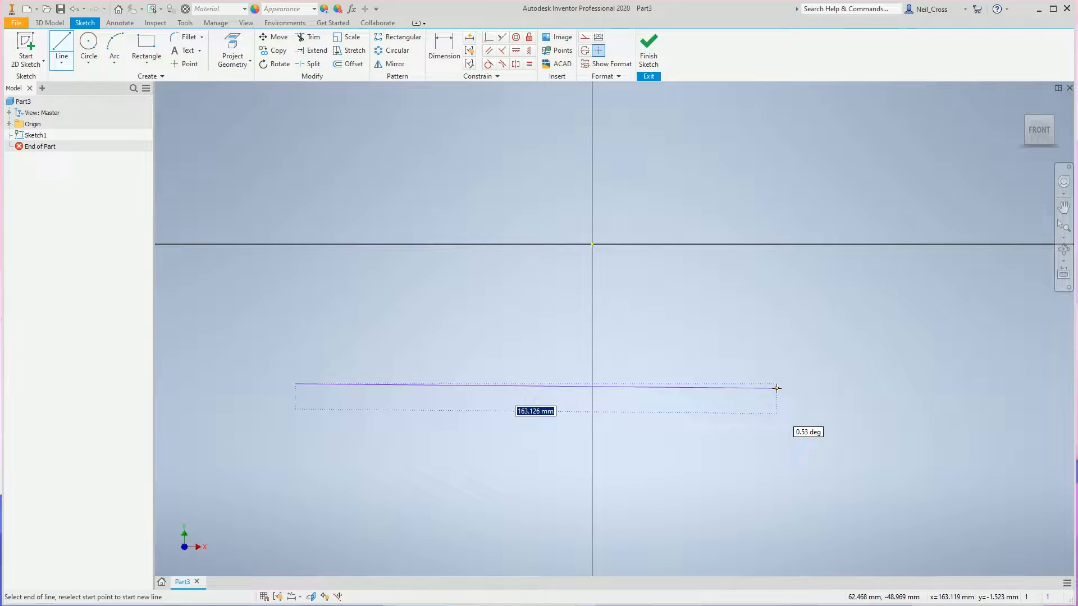
{"action": "type", "text": "Main=2000mm"}
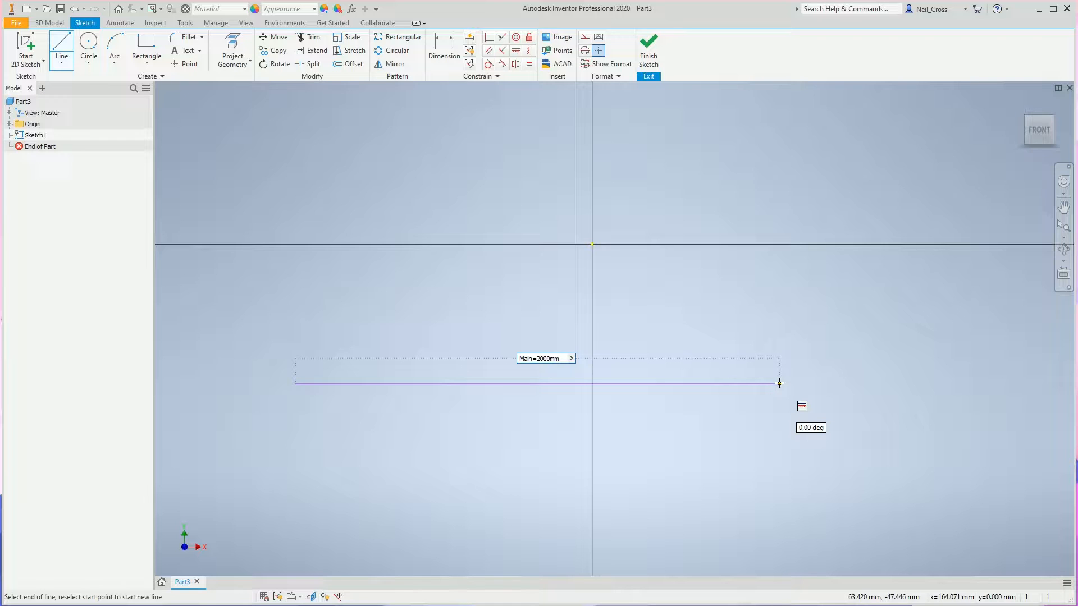
{"action": "key", "text": "Return"}
{"action": "key", "text": "Escape"}
Place the line's length dimension below it and make the line's midpoint coincident with the sketch origin.
{"action": "scroll", "coordinate": [803, 381], "scroll_direction": "down", "scroll_amount": 5}
{"action": "middle_click_drag", "start_coordinate": [803, 386], "coordinate": [543, 382]}
{"action": "scroll", "coordinate": [543, 381], "scroll_direction": "up", "scroll_amount": 5}
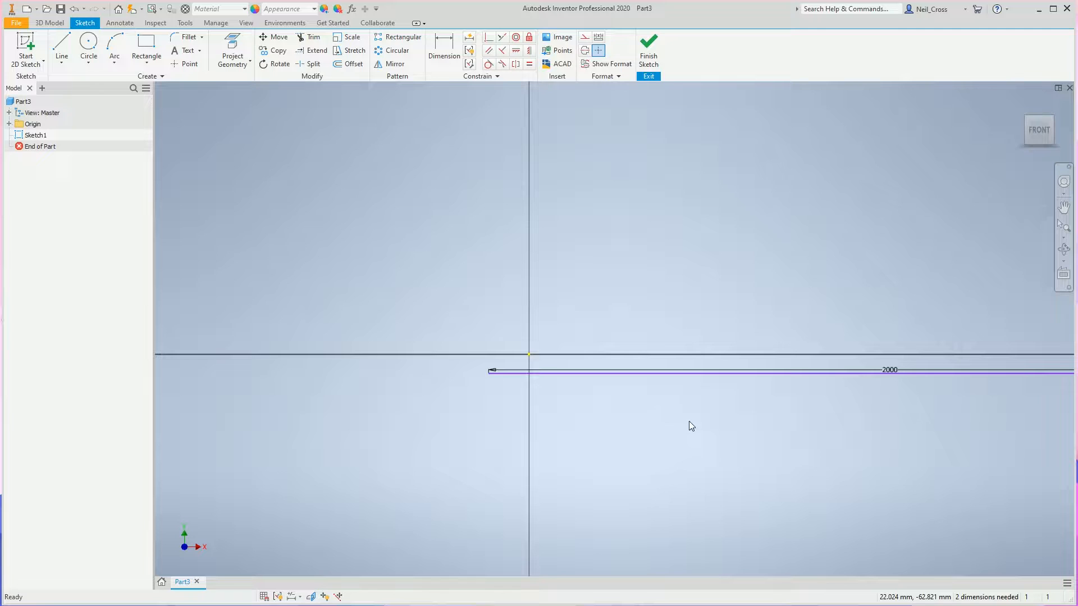
{"action": "scroll", "coordinate": [887, 381], "scroll_direction": "down", "scroll_amount": 4}
{"action": "middle_click_drag", "start_coordinate": [887, 381], "coordinate": [803, 367]}
{"action": "left_click_drag", "start_coordinate": [798, 362], "coordinate": [653, 389]}
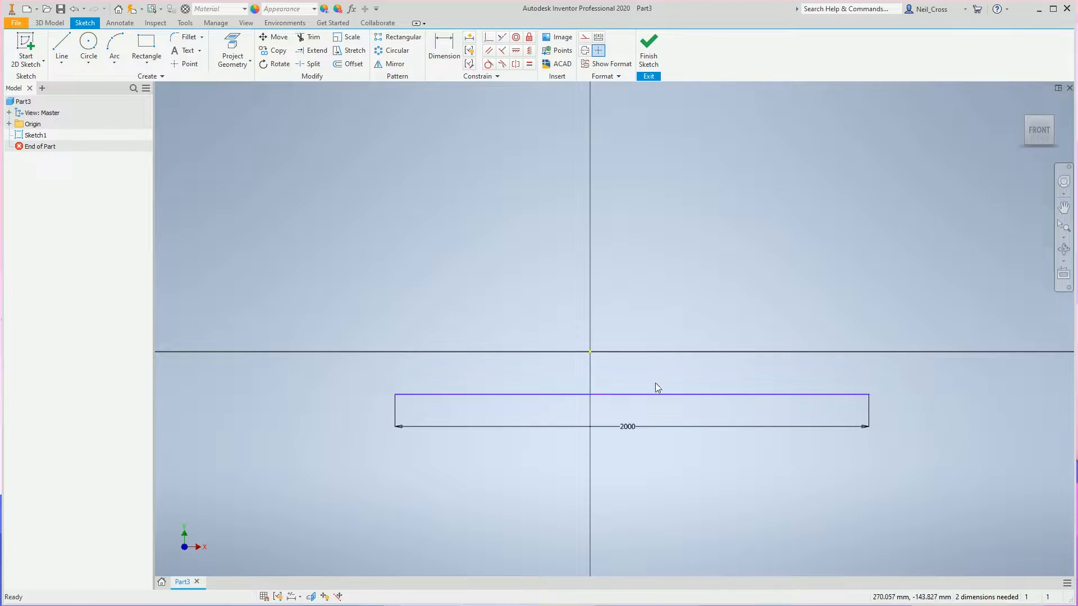
{"action": "left_click", "coordinate": [487, 39]}
{"action": "left_click", "coordinate": [632, 394]}
{"action": "left_click", "coordinate": [590, 352]}
Draw a horizontal construction line about 183 mm above the base line and slightly shorter than it.
{"action": "left_click", "coordinate": [62, 45]}
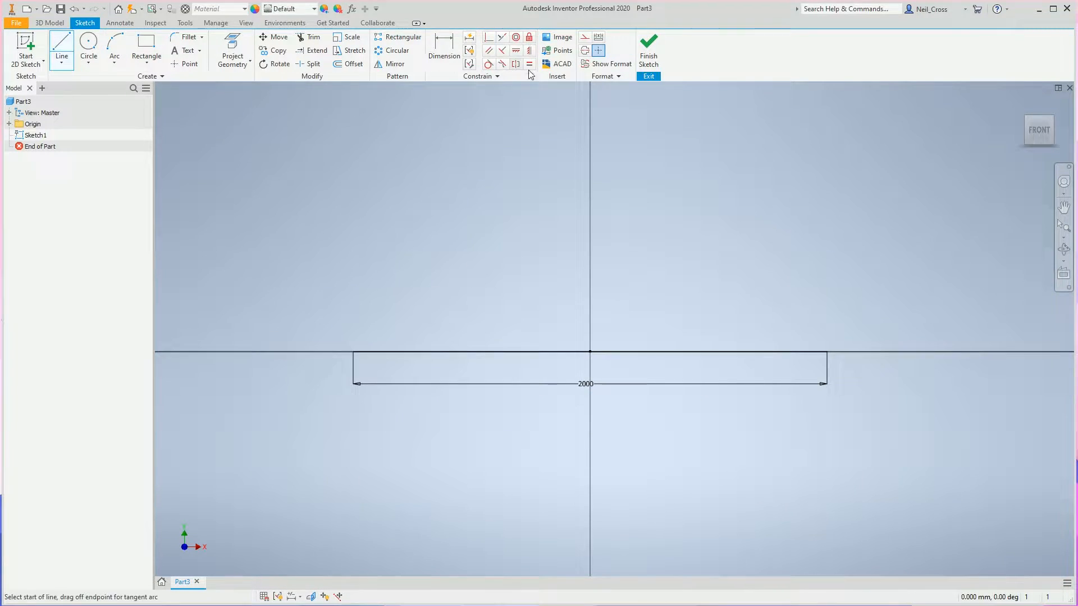
{"action": "left_click", "coordinate": [365, 308]}
{"action": "left_click", "coordinate": [820, 308]}
{"action": "key", "text": "Escape"}
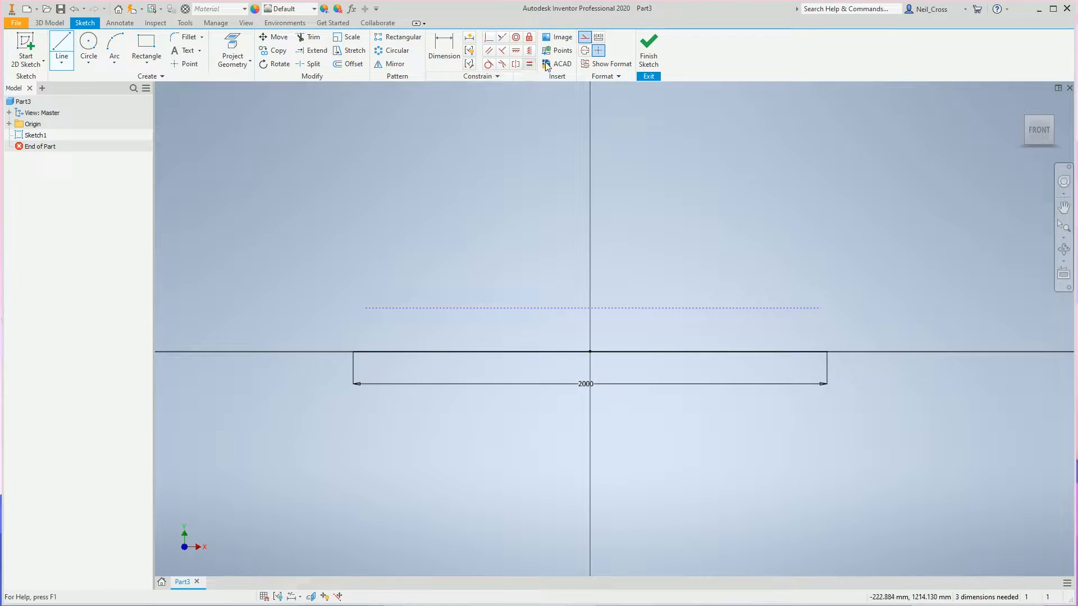
Apply vertical constraints aligning both ends of the construction line with the corresponding ends of the base line.
{"action": "left_click", "coordinate": [519, 52]}
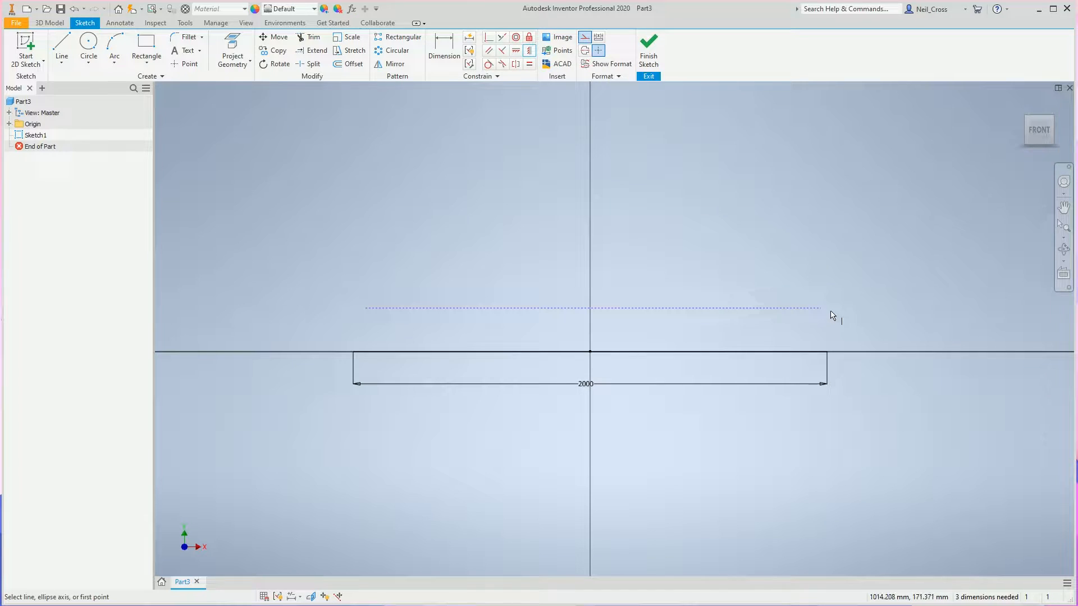
{"action": "left_click", "coordinate": [821, 309]}
{"action": "left_click", "coordinate": [827, 359]}
{"action": "left_click", "coordinate": [353, 352]}
{"action": "key", "text": "Escape"}
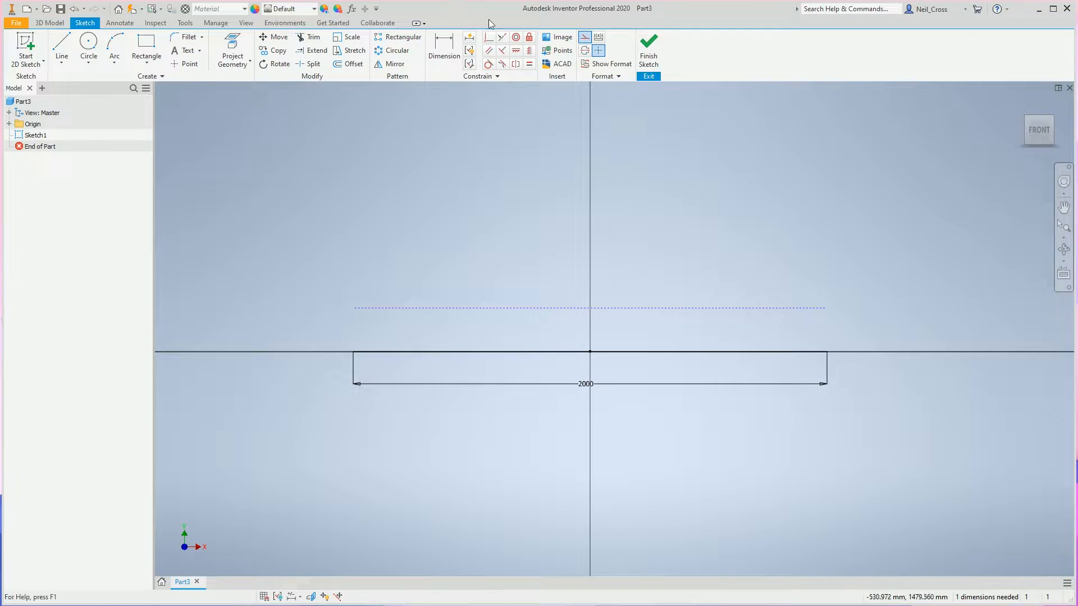
Dimension the distance between the construction line and the base line as 125 mm.
{"action": "left_click", "coordinate": [444, 48]}
{"action": "left_click", "coordinate": [415, 308]}
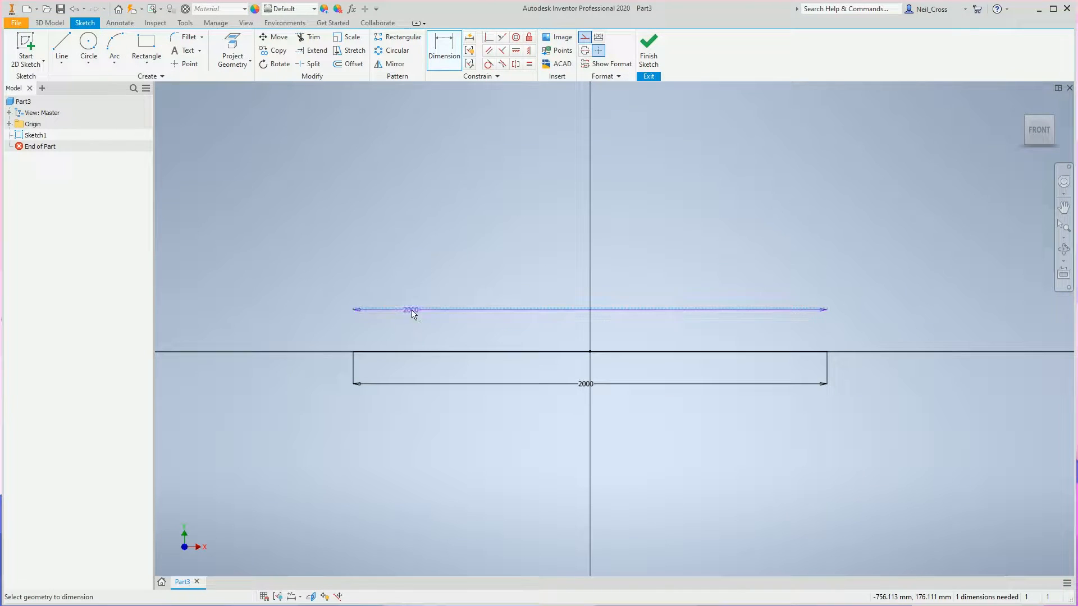
{"action": "left_click", "coordinate": [382, 352]}
{"action": "left_click", "coordinate": [300, 322]}
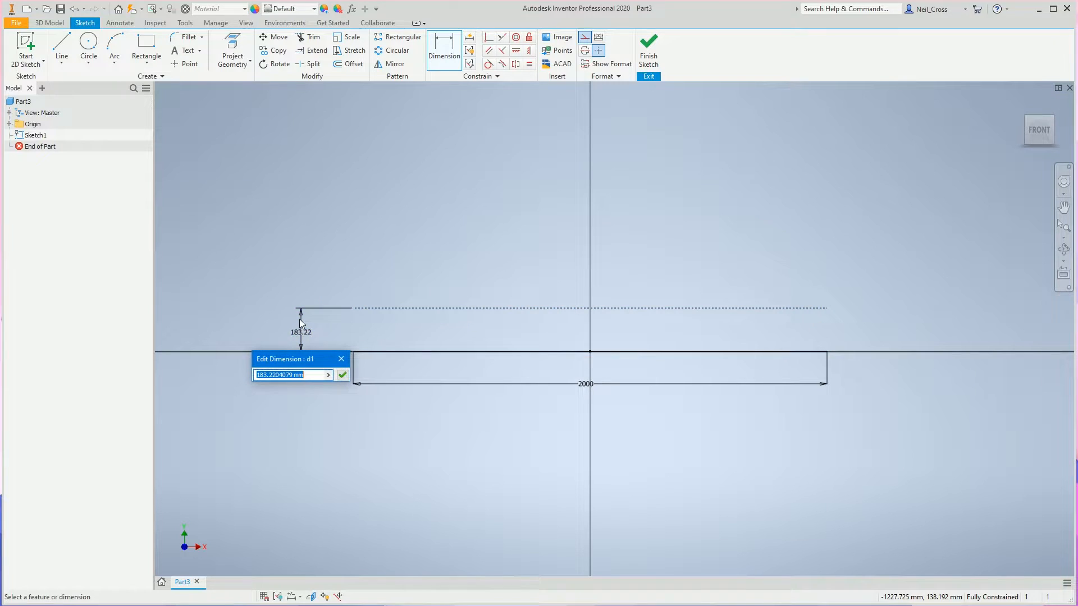
{"action": "type", "text": "125"}
{"action": "key", "text": "Return"}
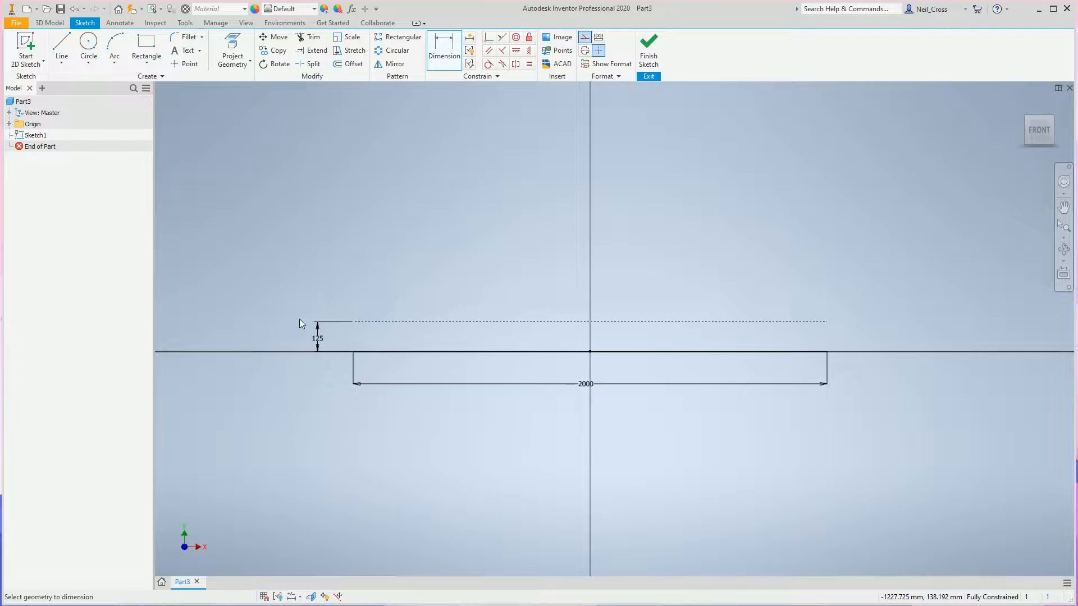
{"action": "key", "text": "Escape"}
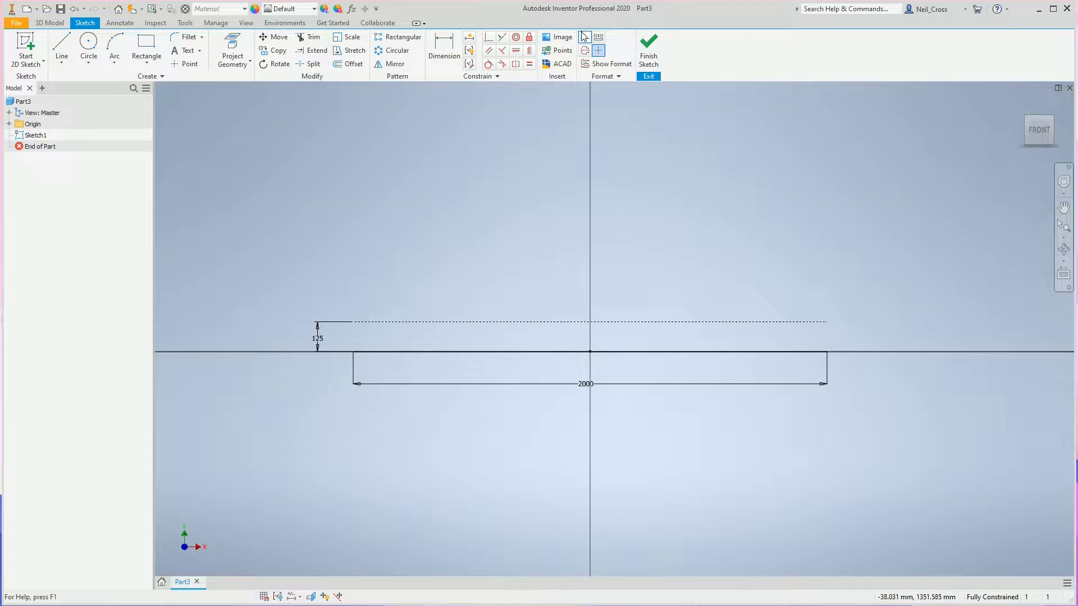
Draw a shallow concave three-point arc rising from the construction line near its left end.
{"action": "left_click", "coordinate": [115, 48]}
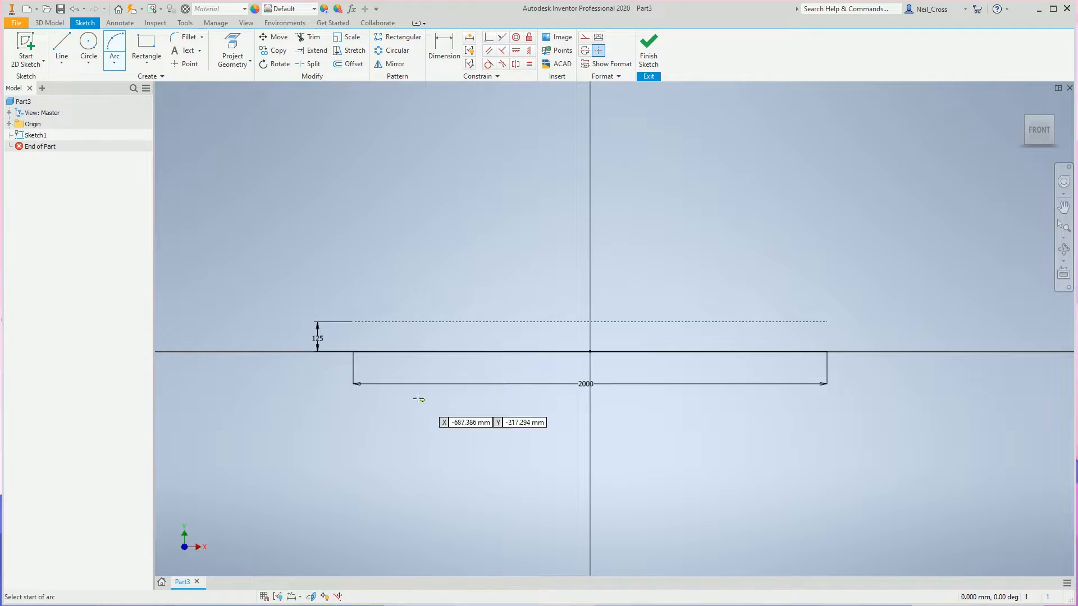
{"action": "left_click", "coordinate": [353, 322]}
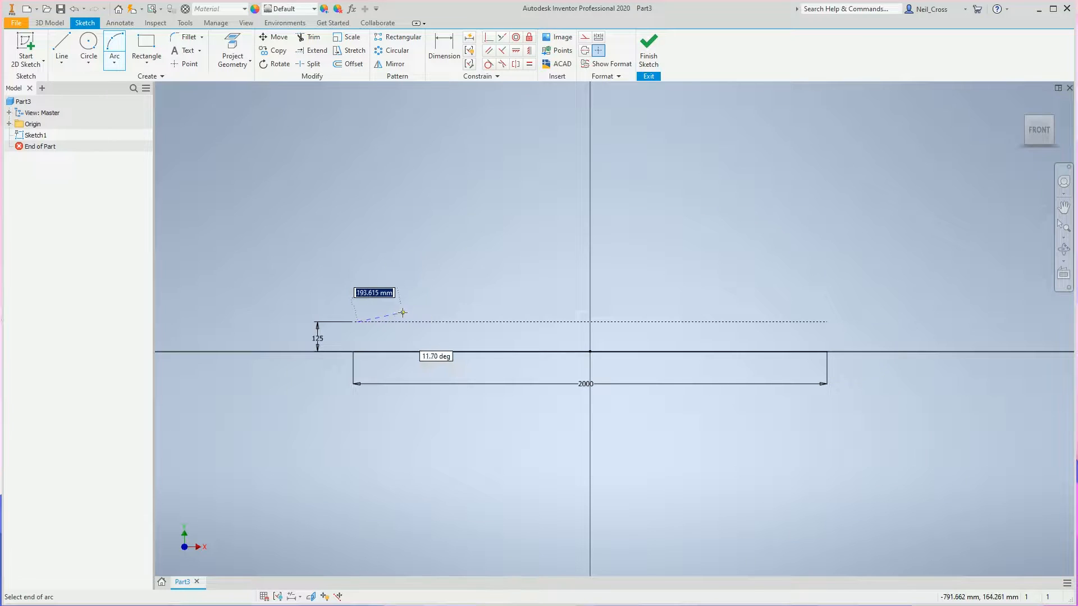
{"action": "scroll", "coordinate": [402, 313], "scroll_direction": "up", "scroll_amount": 3}
{"action": "left_click", "coordinate": [411, 309]}
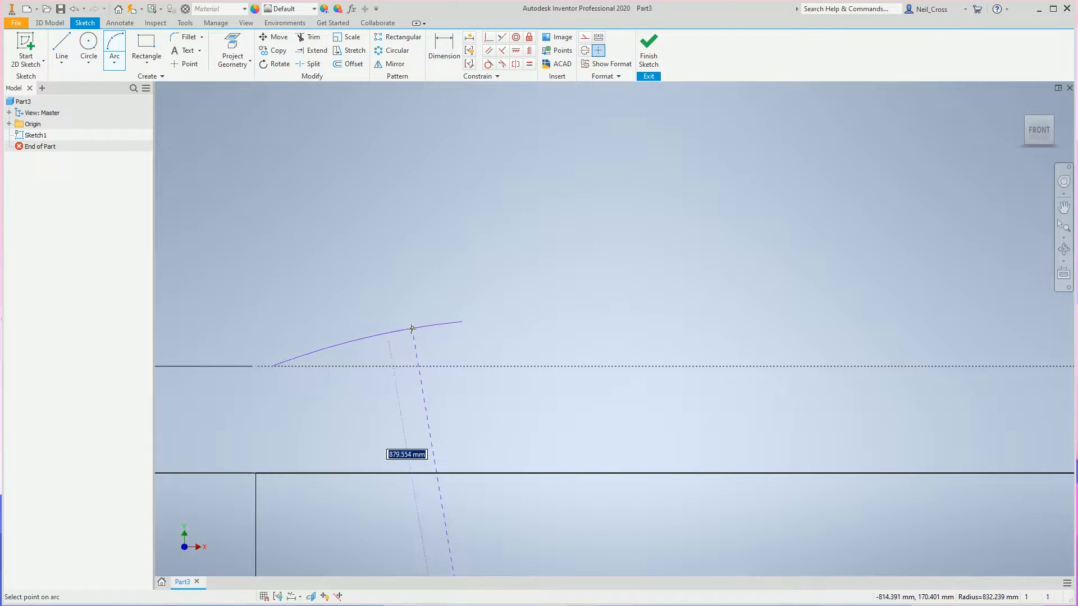
{"action": "left_click", "coordinate": [400, 341]}
Continue the first arc with a convex crest arc ending at the same height and a concave arc returning to the construction line.
{"action": "left_click", "coordinate": [460, 322]}
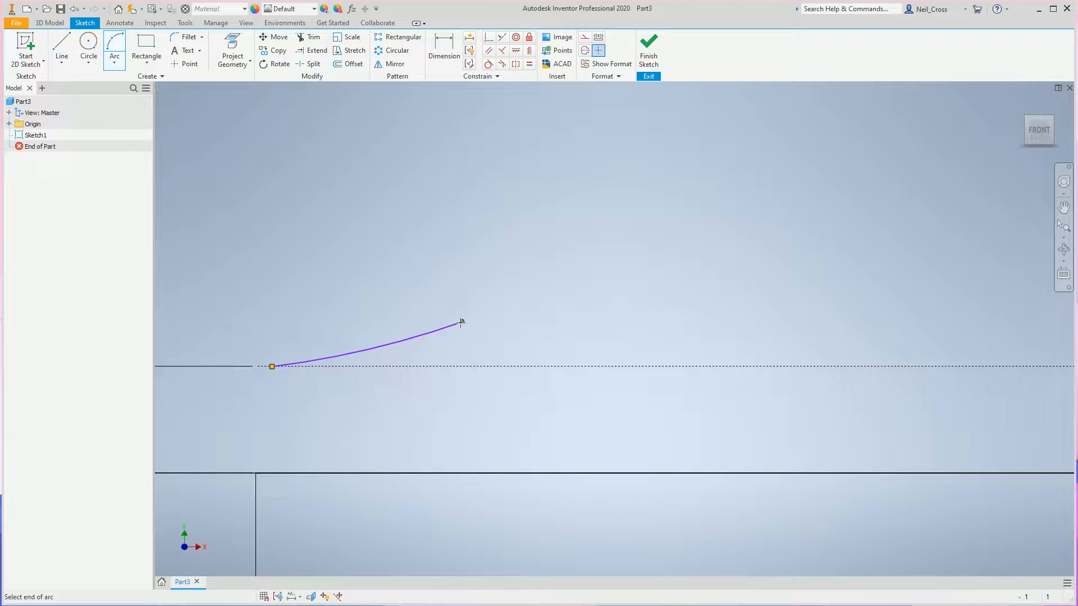
{"action": "left_click", "coordinate": [755, 322]}
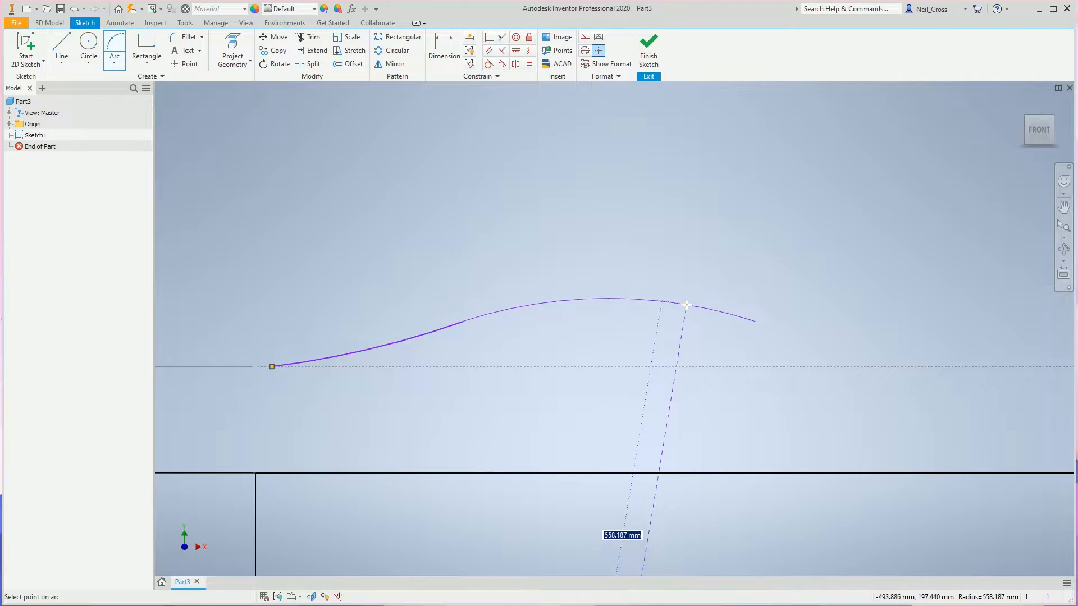
{"action": "left_click", "coordinate": [681, 306]}
{"action": "scroll", "coordinate": [708, 362], "scroll_direction": "down", "scroll_amount": 3}
{"action": "middle_click_drag", "start_coordinate": [708, 365], "coordinate": [510, 341]}
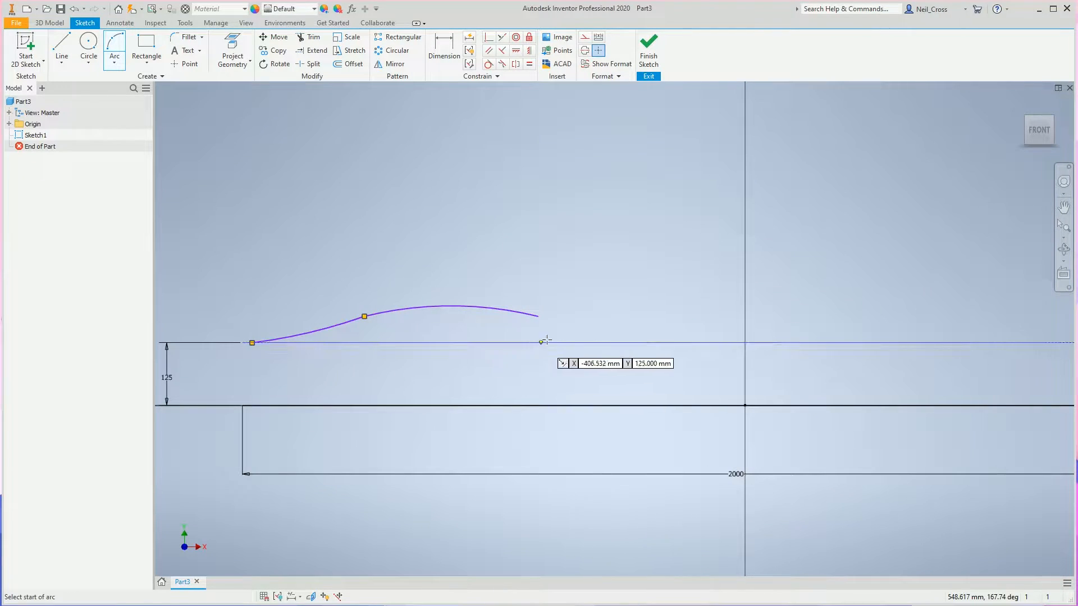
{"action": "left_click", "coordinate": [538, 316]}
{"action": "left_click", "coordinate": [682, 343]}
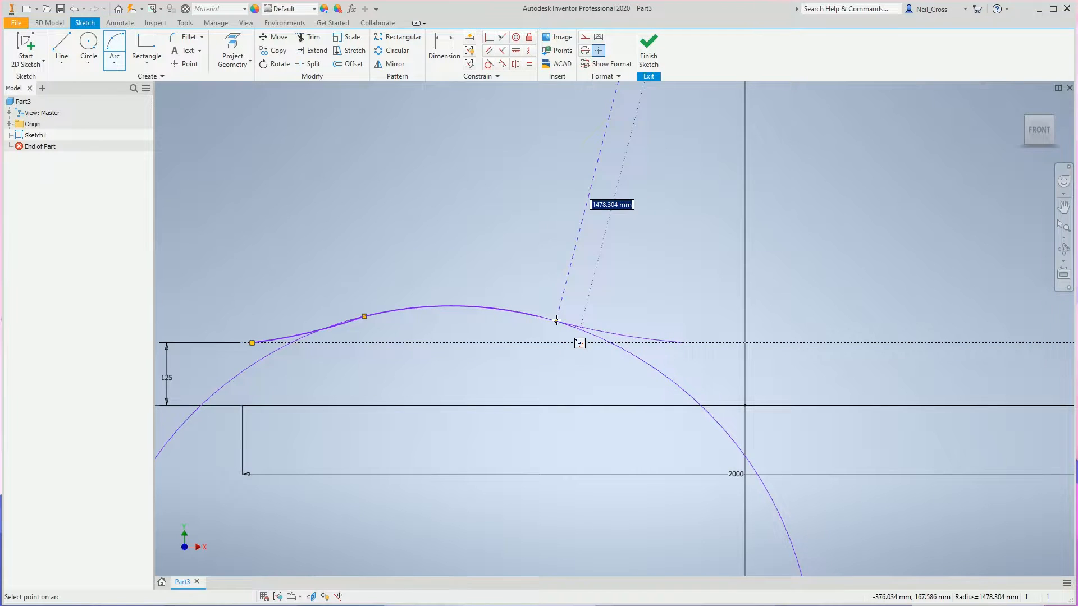
{"action": "left_click", "coordinate": [604, 331]}
Draw a shallow concave three-point arc rising inward from the construction line's right end to the height of the first hump's junctions.
{"action": "scroll", "coordinate": [748, 352], "scroll_direction": "down", "scroll_amount": 3}
{"action": "middle_click_drag", "start_coordinate": [747, 352], "coordinate": [613, 354]}
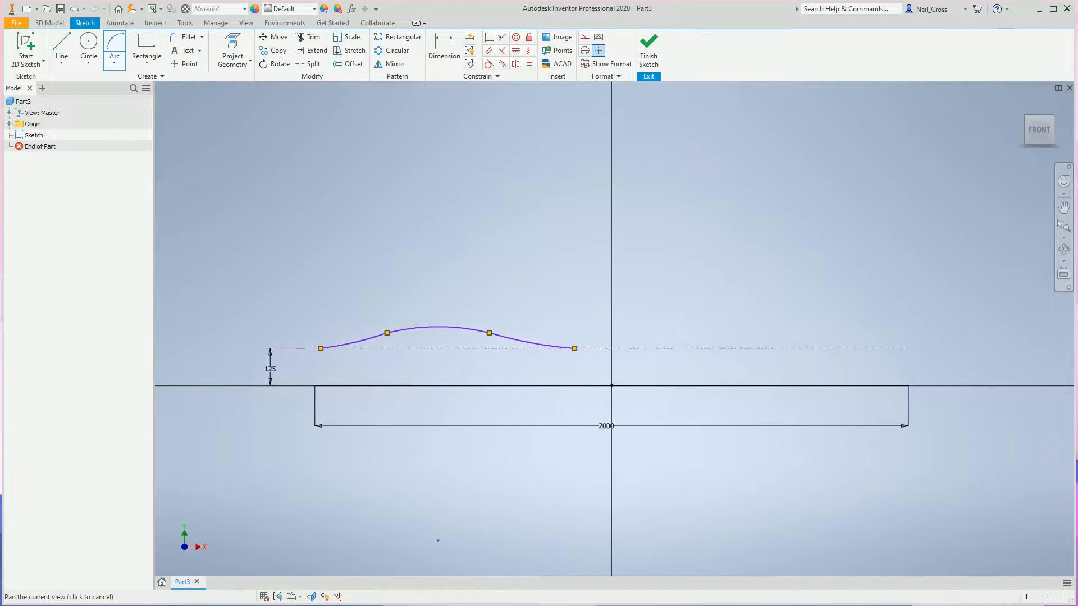
{"action": "left_click", "coordinate": [908, 348]}
{"action": "left_click", "coordinate": [831, 333]}
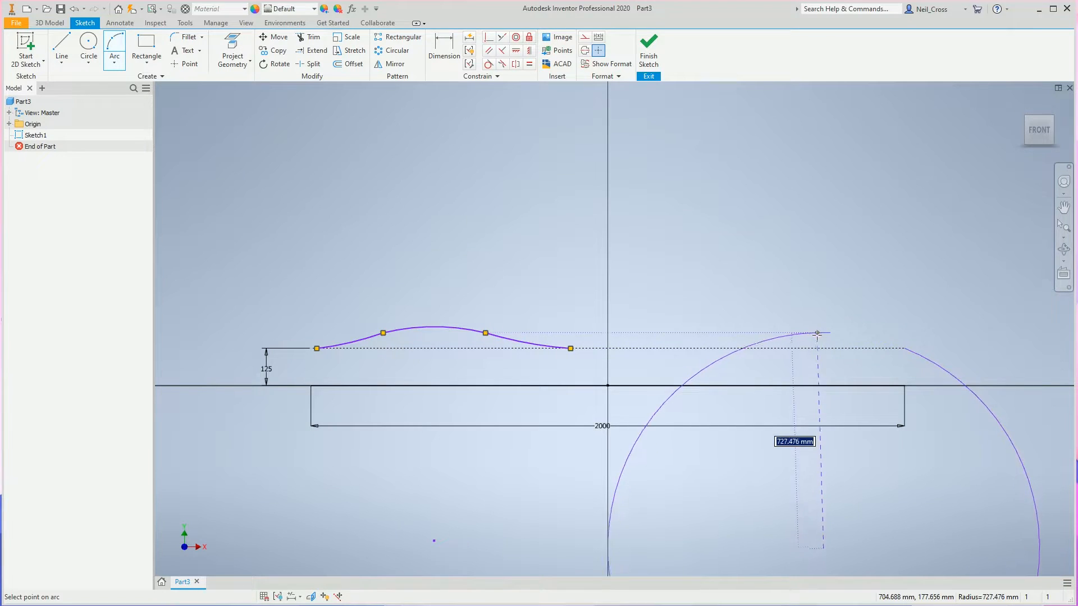
{"action": "left_click", "coordinate": [854, 340]}
Complete the right hump with a convex crest arc and a concave arc descending to the construction line short of the left hump.
{"action": "left_click", "coordinate": [831, 332]}
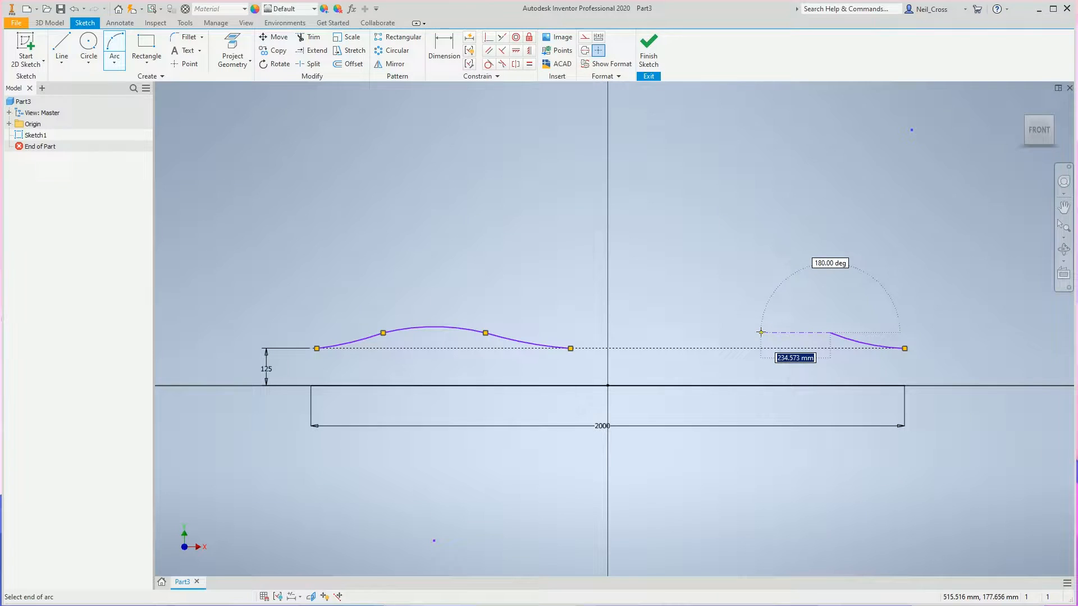
{"action": "left_click", "coordinate": [741, 331]}
{"action": "left_click", "coordinate": [760, 327]}
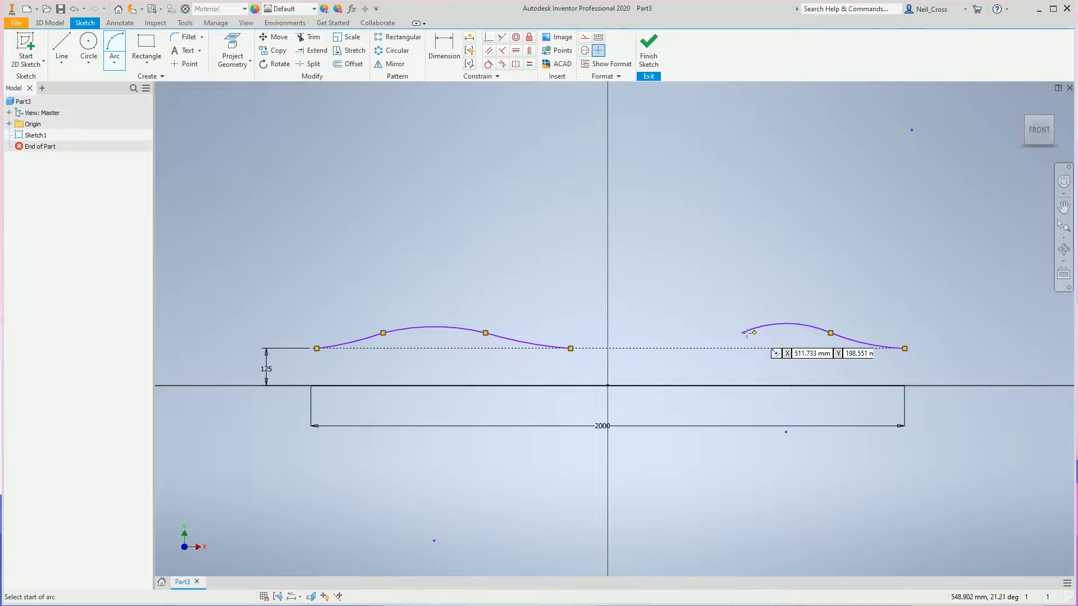
{"action": "left_click", "coordinate": [740, 332]}
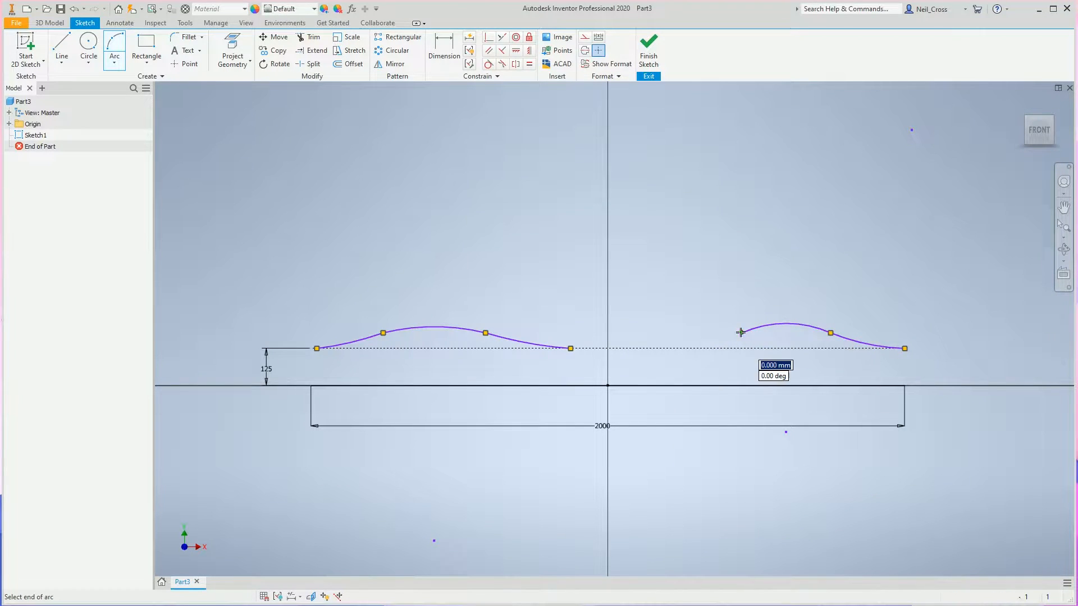
{"action": "left_click", "coordinate": [670, 348]}
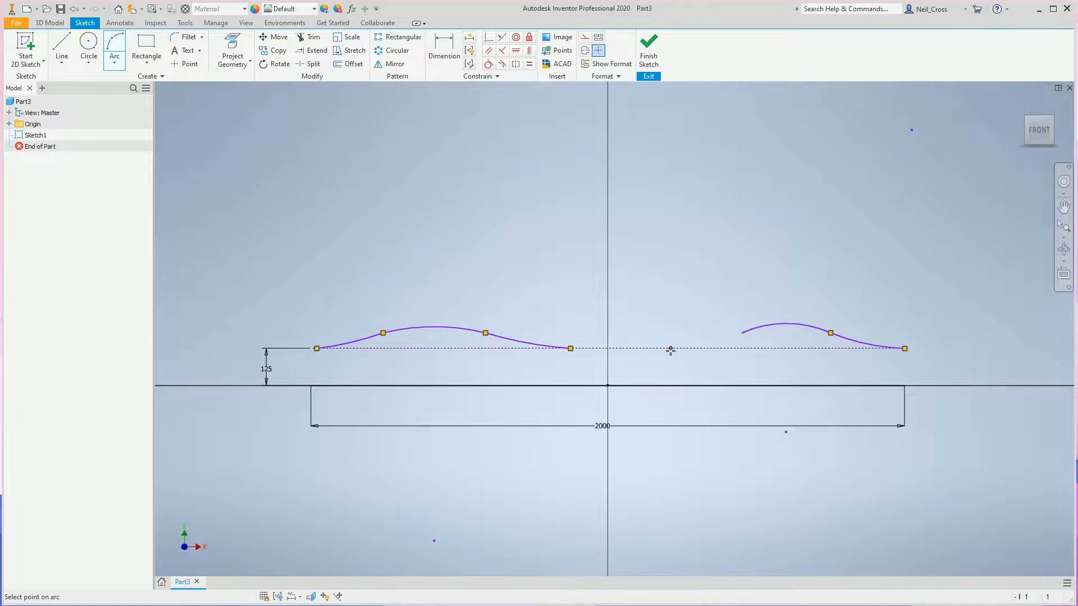
{"action": "left_click", "coordinate": [709, 344]}
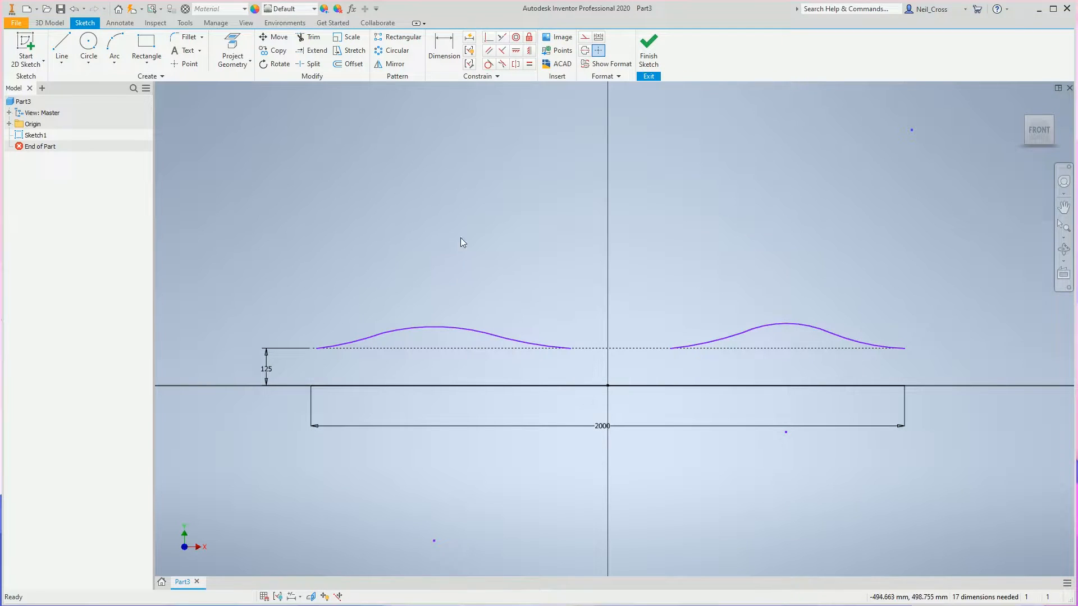
Make the facing ends of the two humps coincident and shift the right hump's inner arc junction toward the centre.
{"action": "left_click", "coordinate": [489, 38]}
{"action": "left_click", "coordinate": [571, 350]}
{"action": "key", "text": "Escape"}
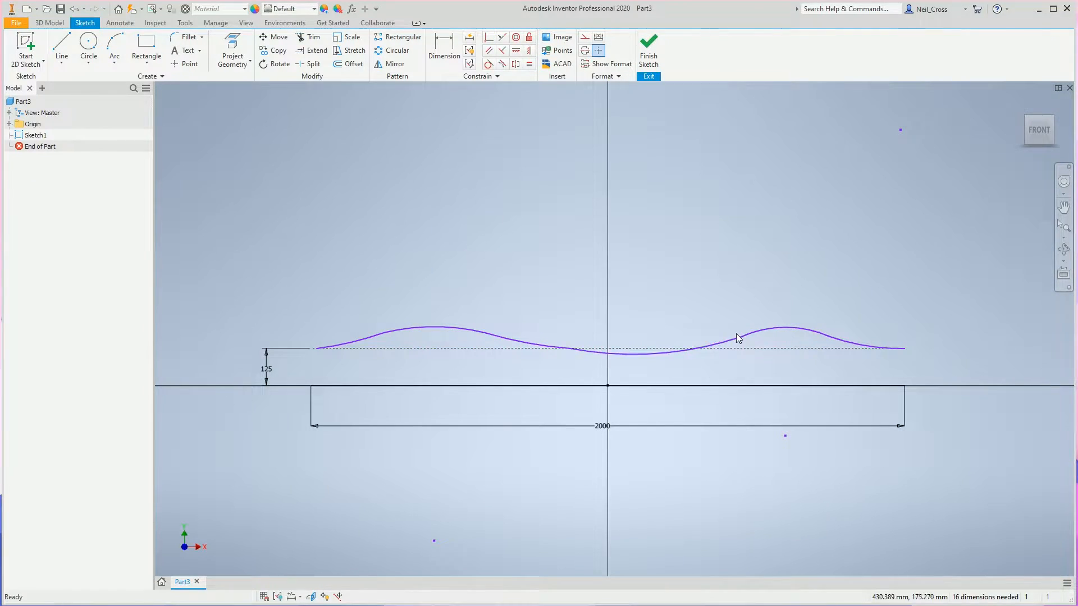
{"action": "left_click_drag", "start_coordinate": [741, 338], "coordinate": [686, 336]}
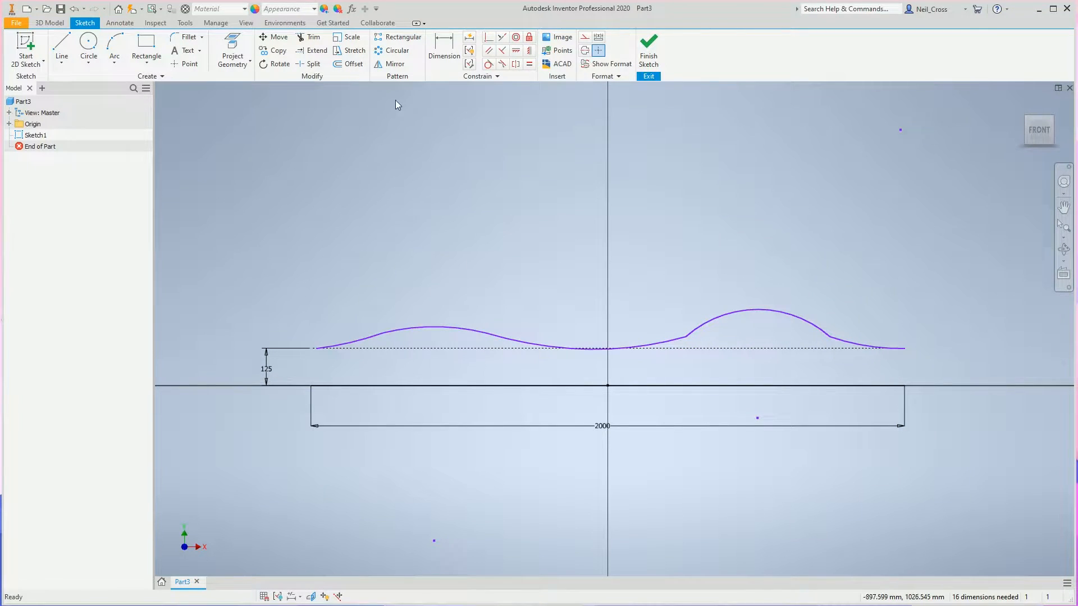
Apply tangent constraints between the adjoining arcs along the profile so both humps and the valley flow smoothly.
{"action": "left_click", "coordinate": [489, 65]}
{"action": "left_click", "coordinate": [400, 332]}
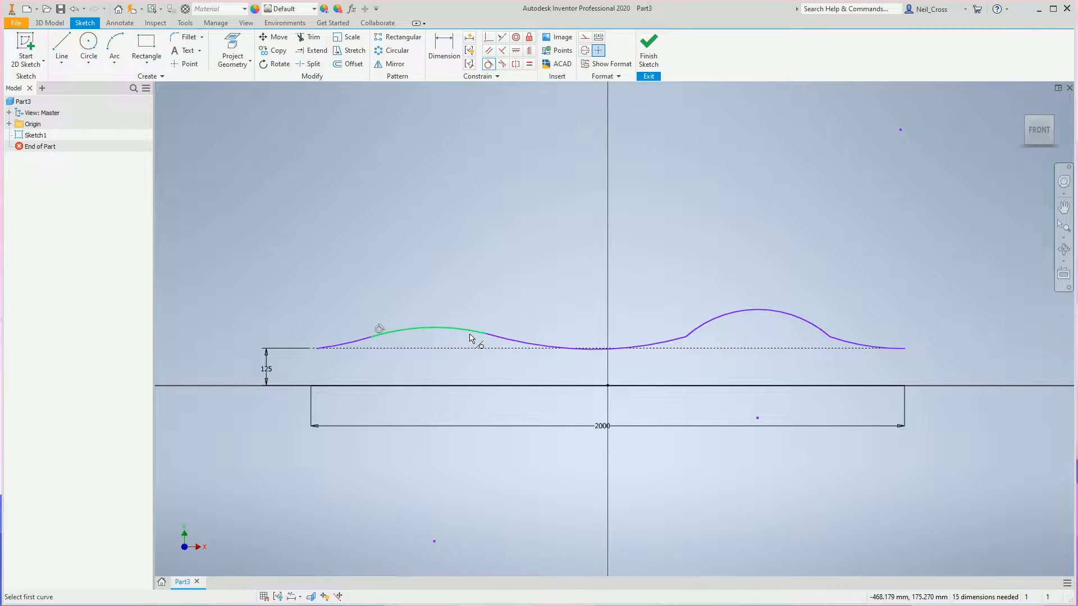
{"action": "left_click", "coordinate": [491, 341]}
{"action": "left_click", "coordinate": [564, 354]}
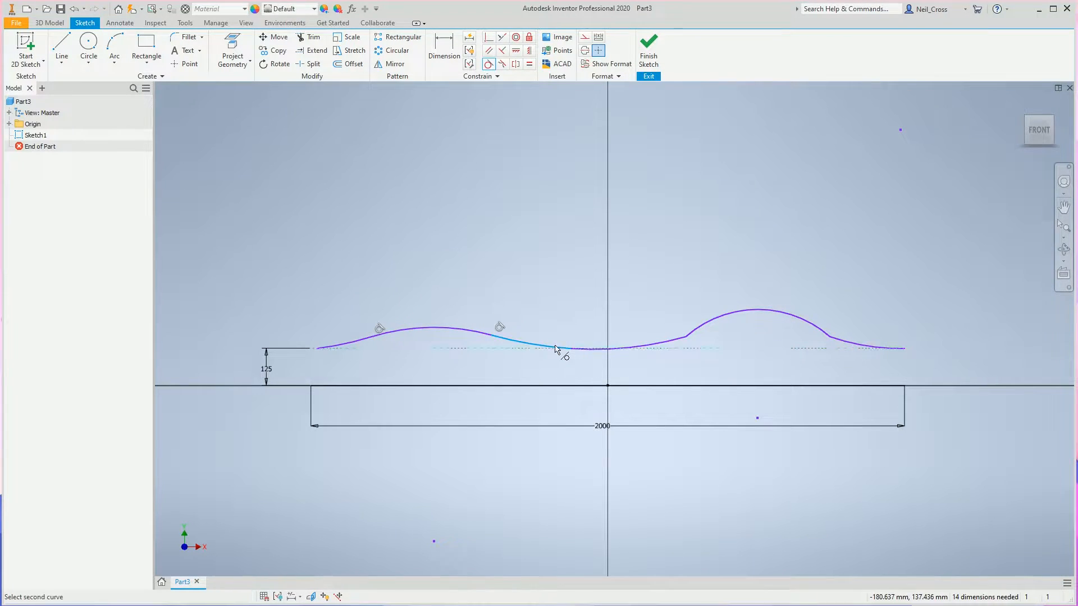
{"action": "left_click", "coordinate": [593, 356]}
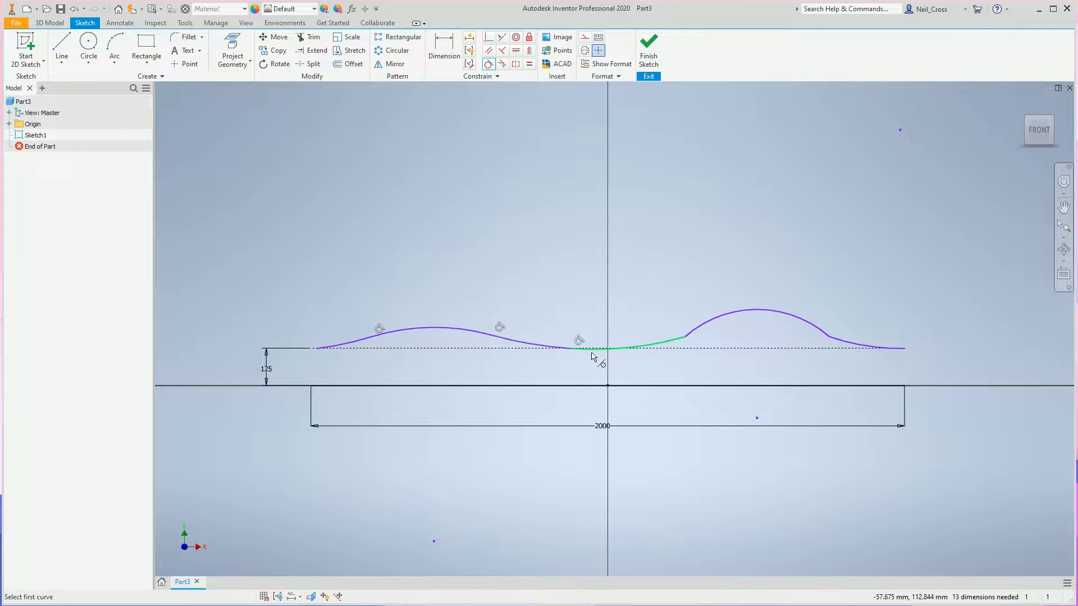
{"action": "left_click", "coordinate": [676, 345]}
{"action": "left_click", "coordinate": [693, 337]}
{"action": "left_click", "coordinate": [833, 341]}
{"action": "left_click", "coordinate": [842, 346]}
{"action": "key", "text": "Escape"}
Vertically align the shared endpoint between the two humps with the sketch origin.
{"action": "left_click", "coordinate": [528, 50]}
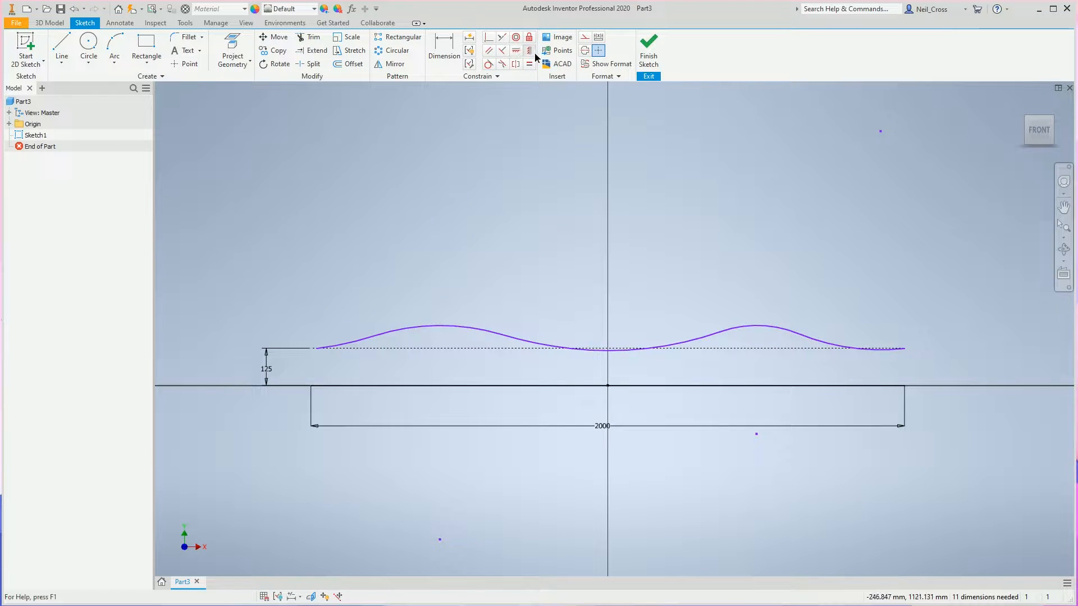
{"action": "left_click", "coordinate": [570, 349]}
{"action": "left_click", "coordinate": [609, 386]}
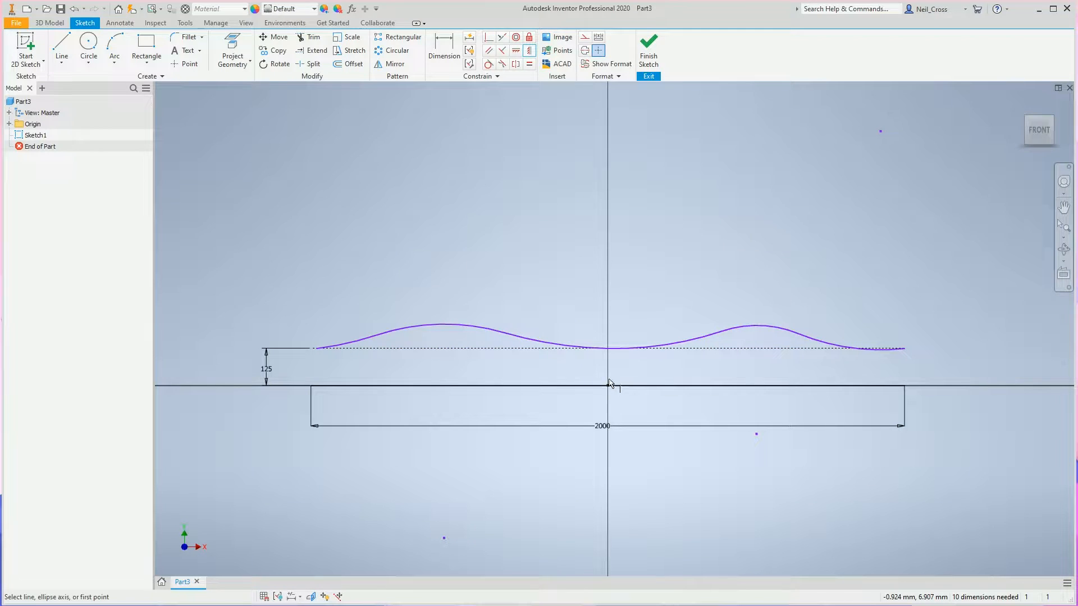
Make the profile's outermost arcs at both ends tangent to the horizontal construction line.
{"action": "key", "text": "Escape"}
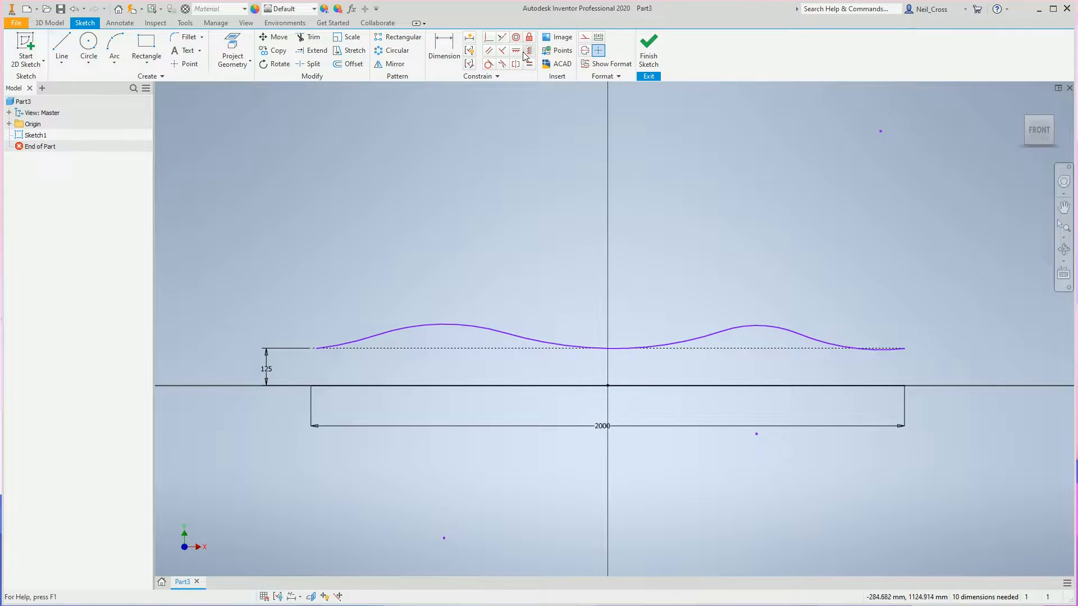
{"action": "left_click", "coordinate": [490, 67]}
{"action": "left_click", "coordinate": [888, 349]}
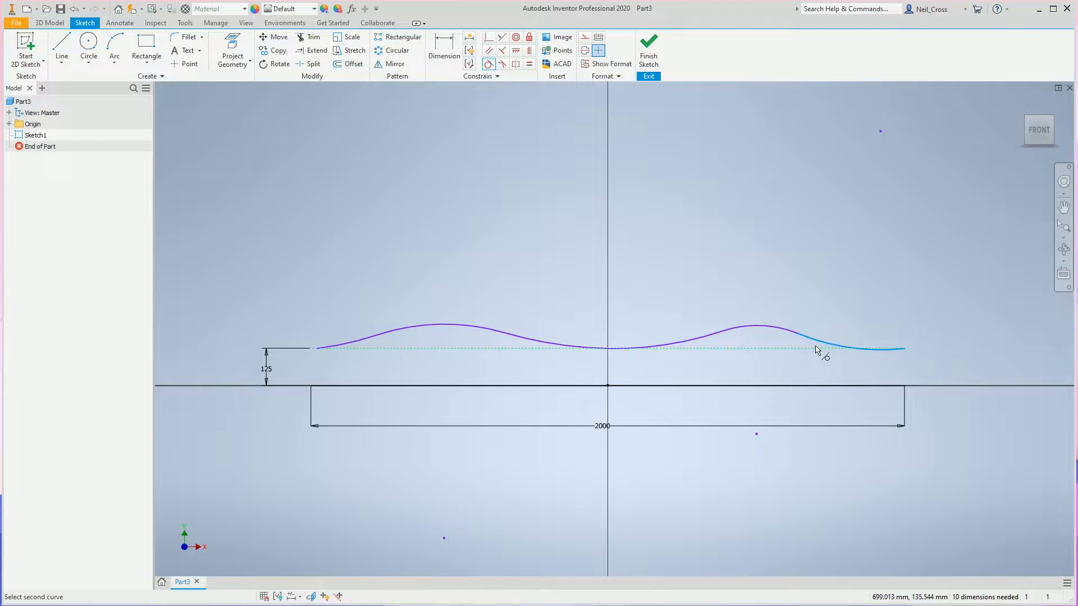
{"action": "left_click", "coordinate": [813, 348]}
{"action": "left_click", "coordinate": [358, 343]}
{"action": "left_click", "coordinate": [366, 348]}
{"action": "key", "text": "Escape"}
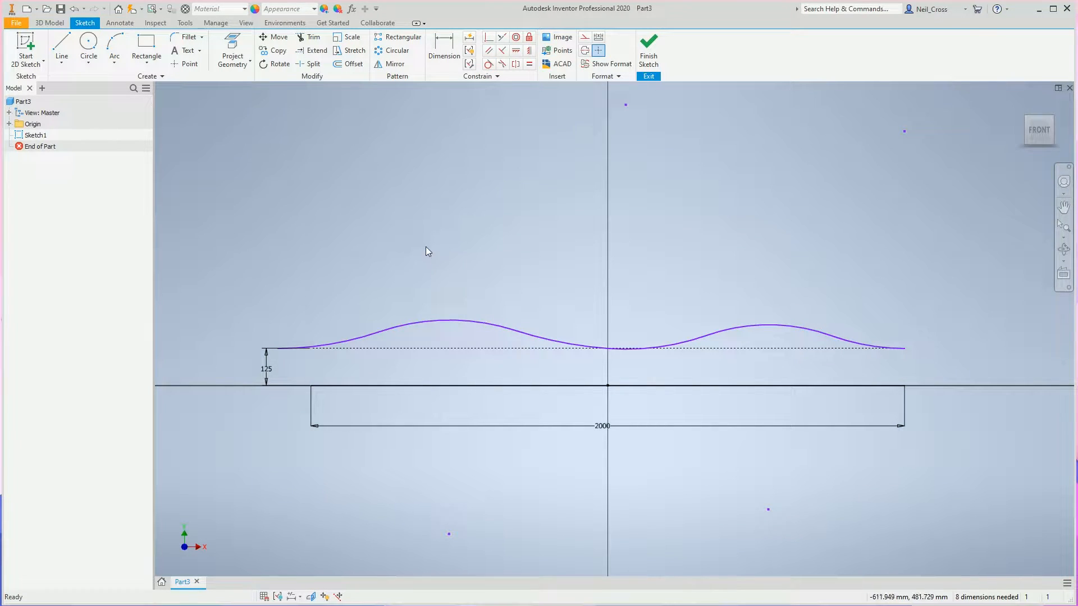
Vertically align both ends of the wavy profile with the corresponding ends of the base line.
{"action": "left_click", "coordinate": [530, 53]}
{"action": "left_click", "coordinate": [281, 350]}
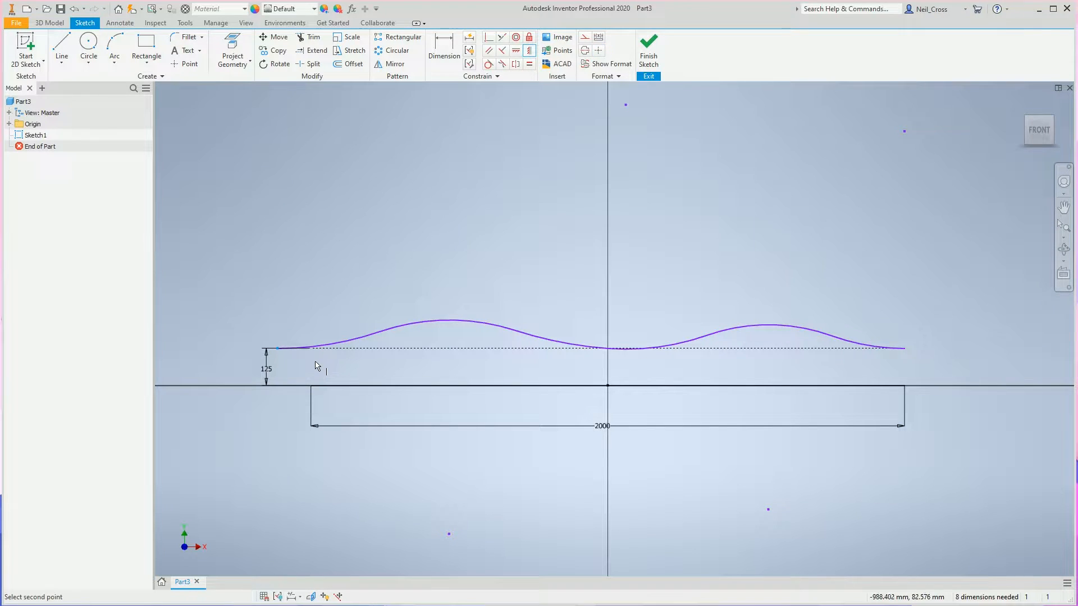
{"action": "left_click", "coordinate": [311, 387]}
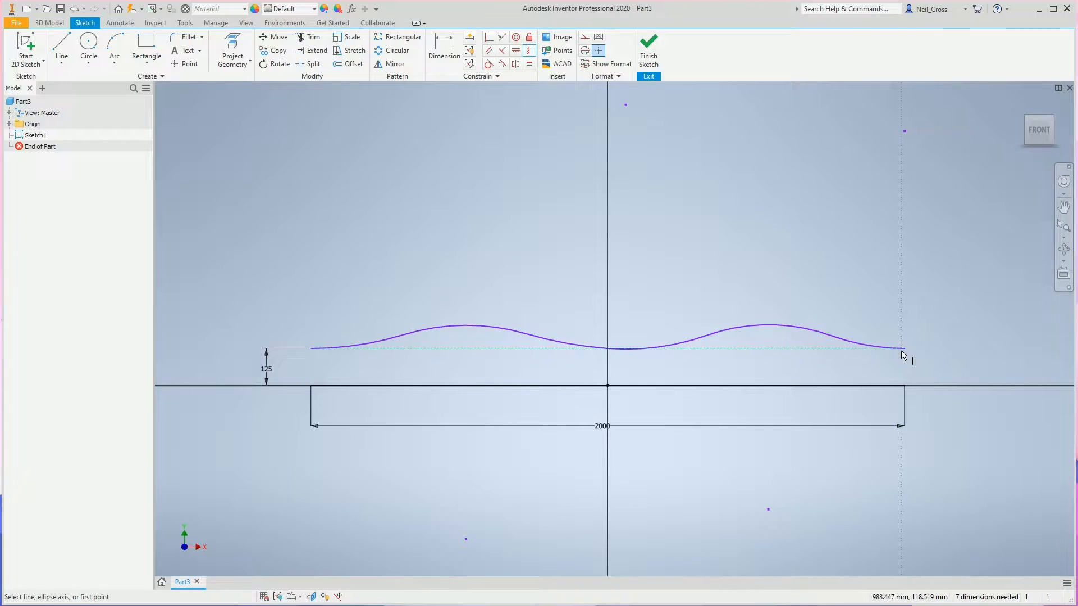
{"action": "left_click", "coordinate": [903, 350]}
{"action": "left_click", "coordinate": [906, 386]}
{"action": "key", "text": "Escape"}
{"action": "key", "text": "Escape"}
Dimension the left end arc's horizontal span as 250 mm.
{"action": "left_click", "coordinate": [444, 49]}
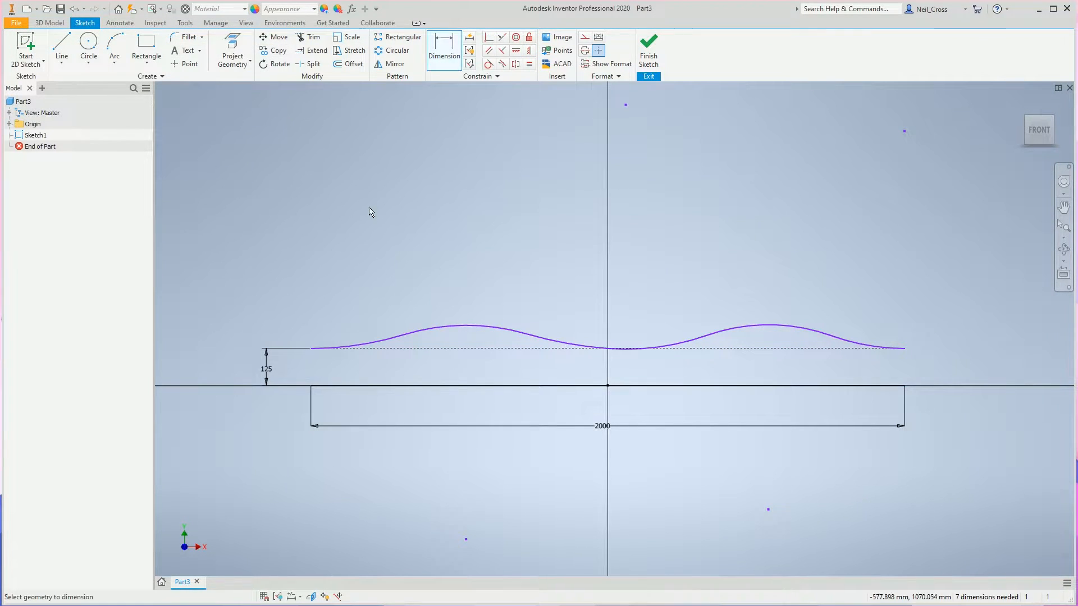
{"action": "left_click", "coordinate": [404, 336]}
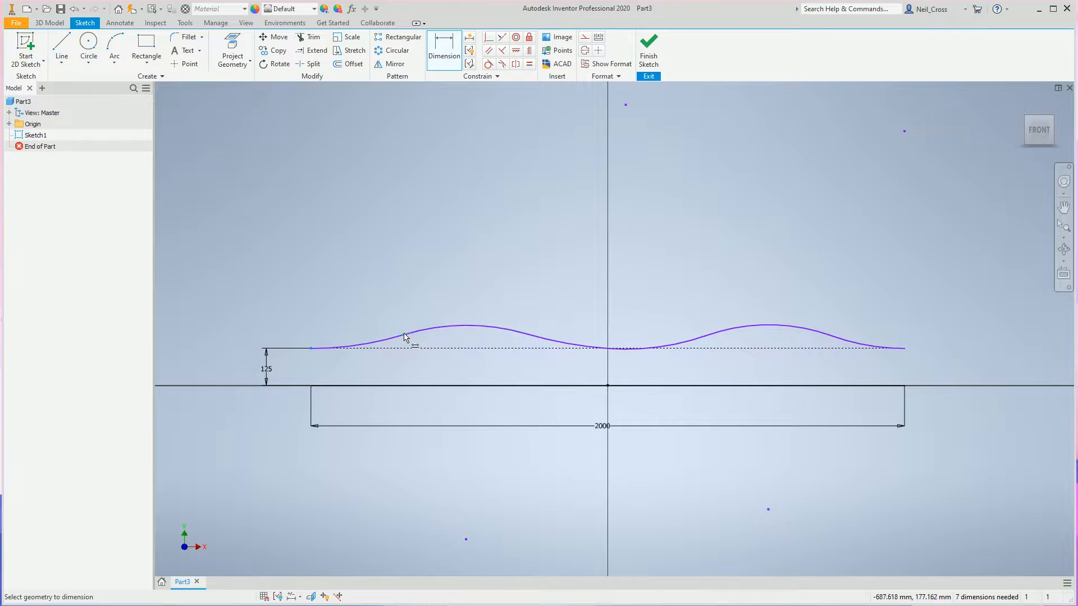
{"action": "left_click", "coordinate": [366, 296]}
{"action": "type", "text": "250"}
{"action": "key", "text": "Return"}
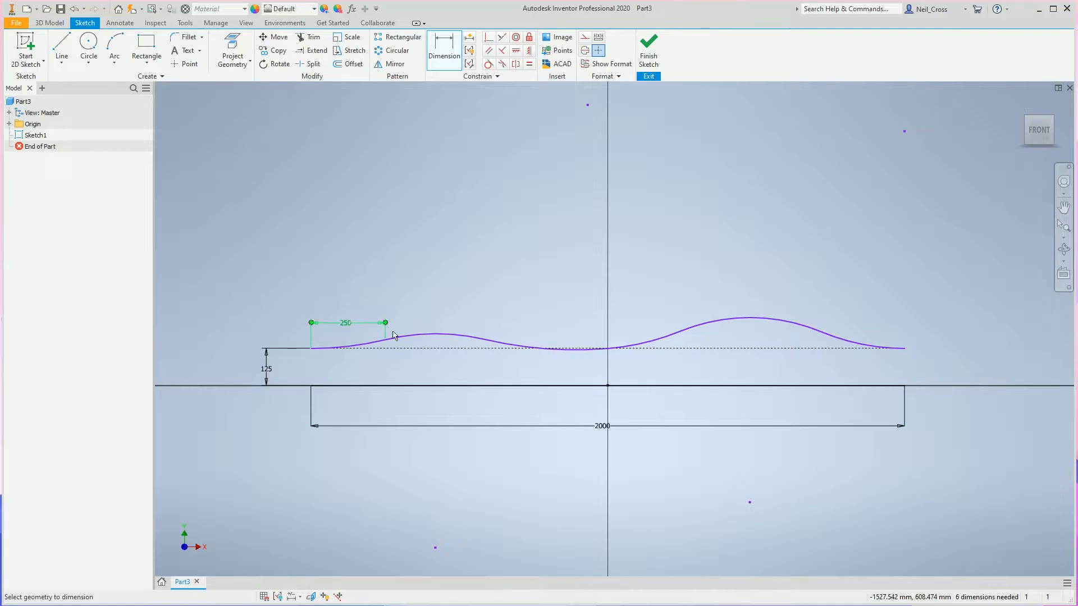
Try a 500 mm horizontal dimension across the left hump's crest arc, and undo it.
{"action": "left_click", "coordinate": [484, 339]}
{"action": "left_click", "coordinate": [453, 330]}
{"action": "type", "text": "500"}
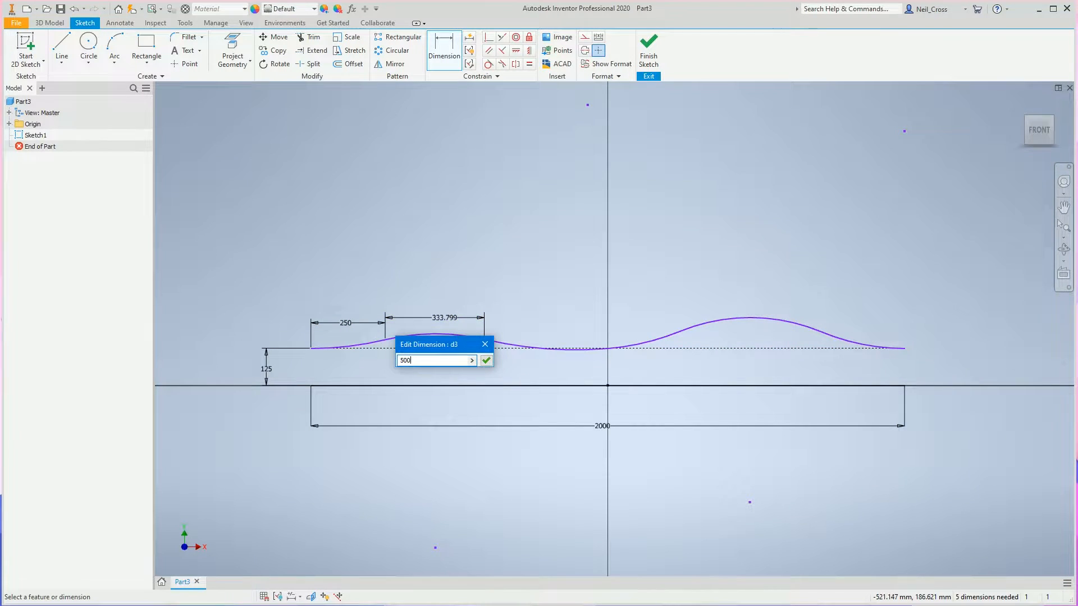
{"action": "key", "text": "Return"}
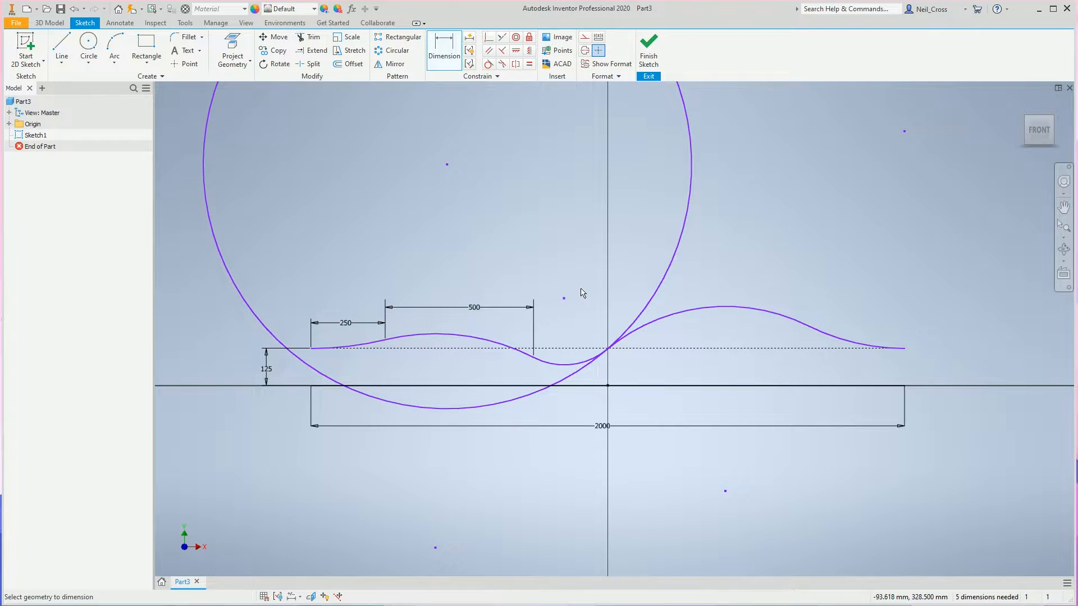
{"action": "key", "text": "ctrl+z"}
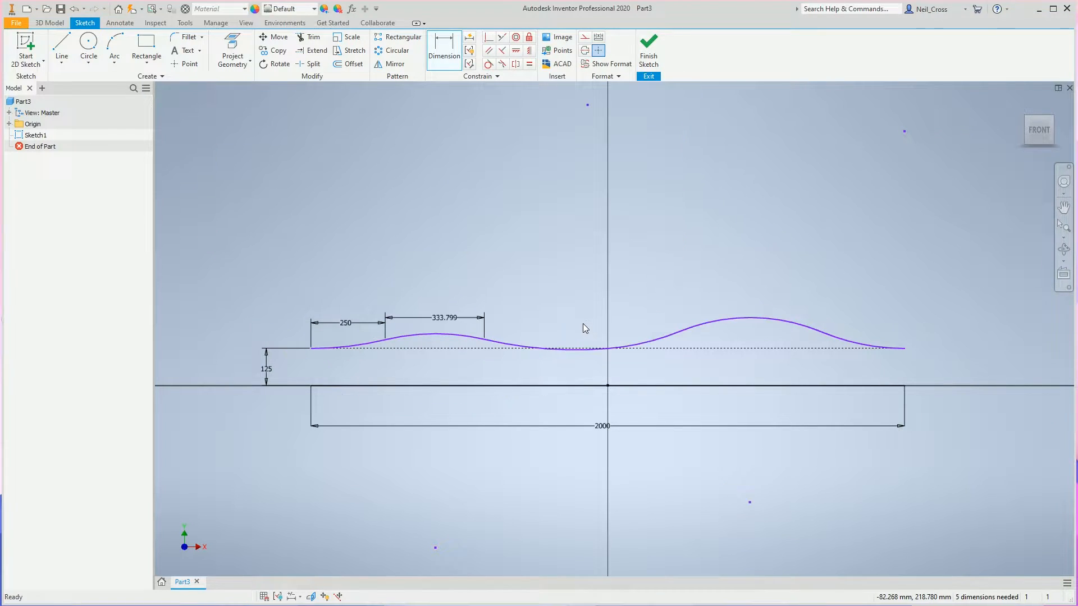
{"action": "key", "text": "ctrl+z"}
Move the left hump's inner arc junction toward the centre and dimension the crest arc's horizontal span as 500 mm.
{"action": "left_click_drag", "start_coordinate": [483, 345], "coordinate": [542, 335]}
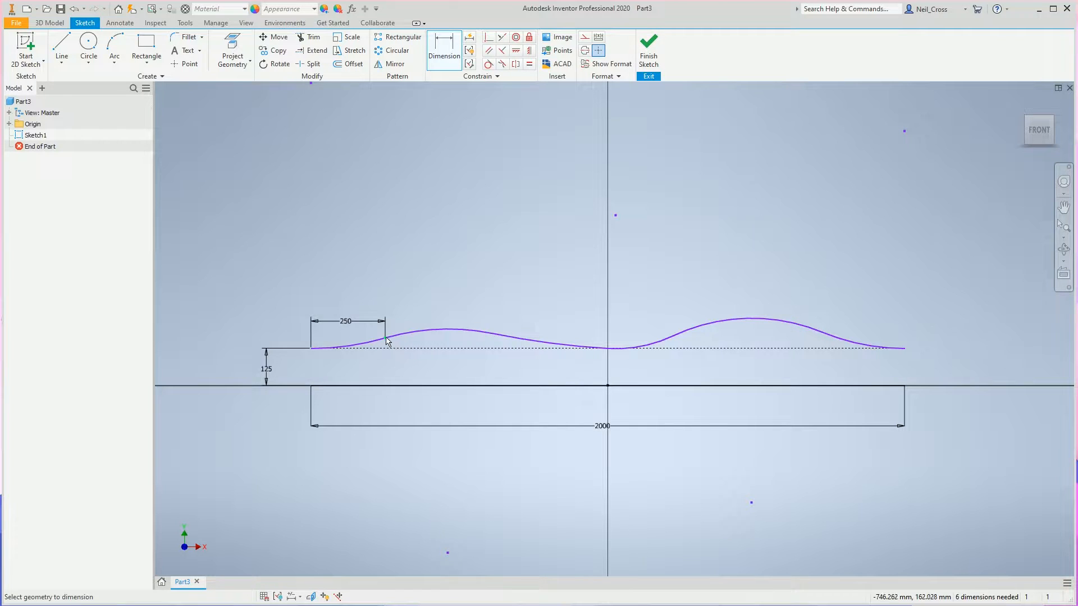
{"action": "left_click", "coordinate": [489, 331]}
{"action": "left_click", "coordinate": [460, 303]}
{"action": "type", "text": "500"}
{"action": "key", "text": "Return"}
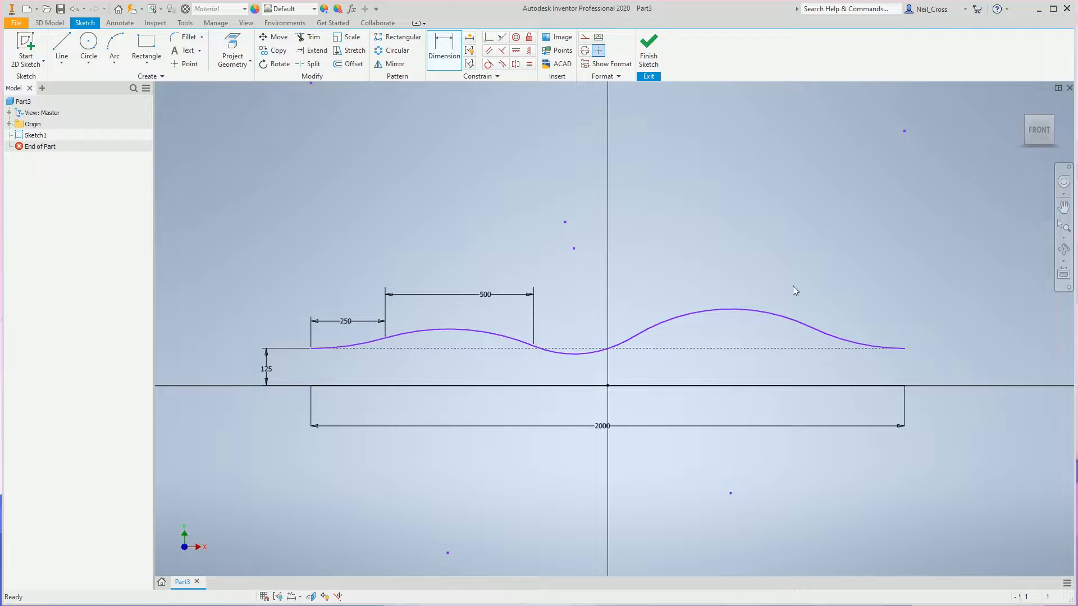
Raise the left hump's inner junction and shift the right hump's inner junction outward to even out the valley and humps.
{"action": "left_click_drag", "start_coordinate": [535, 351], "coordinate": [535, 319]}
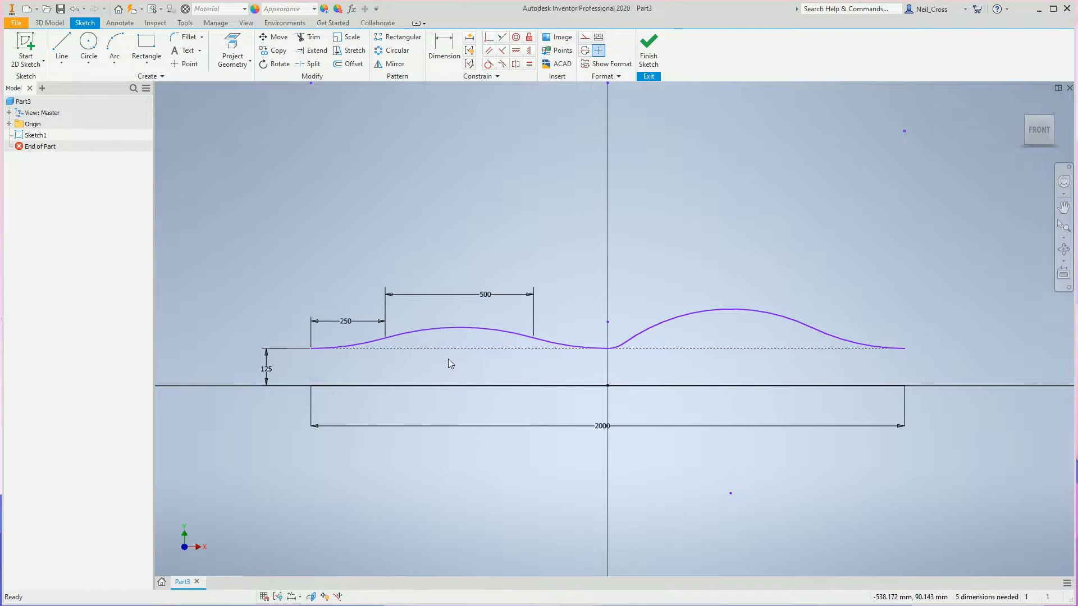
{"action": "left_click_drag", "start_coordinate": [623, 343], "coordinate": [680, 336]}
Dimension the right end arc's horizontal span, linking its value to the left end arc's 250 mm dimension.
{"action": "key", "text": "d"}
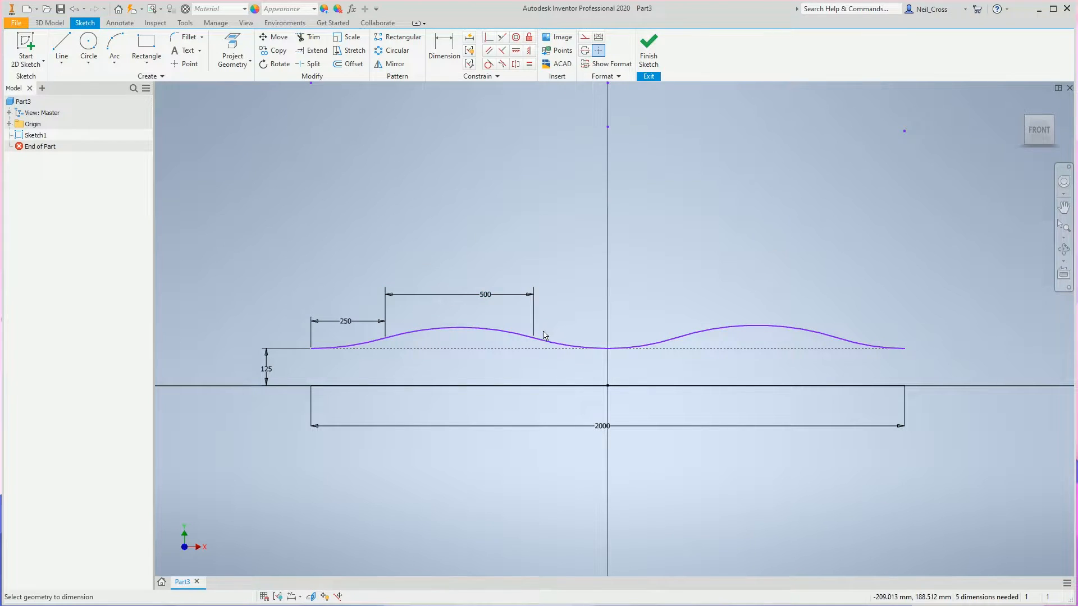
{"action": "key", "text": "Escape"}
{"action": "left_click", "coordinate": [836, 340]}
{"action": "left_click", "coordinate": [870, 317]}
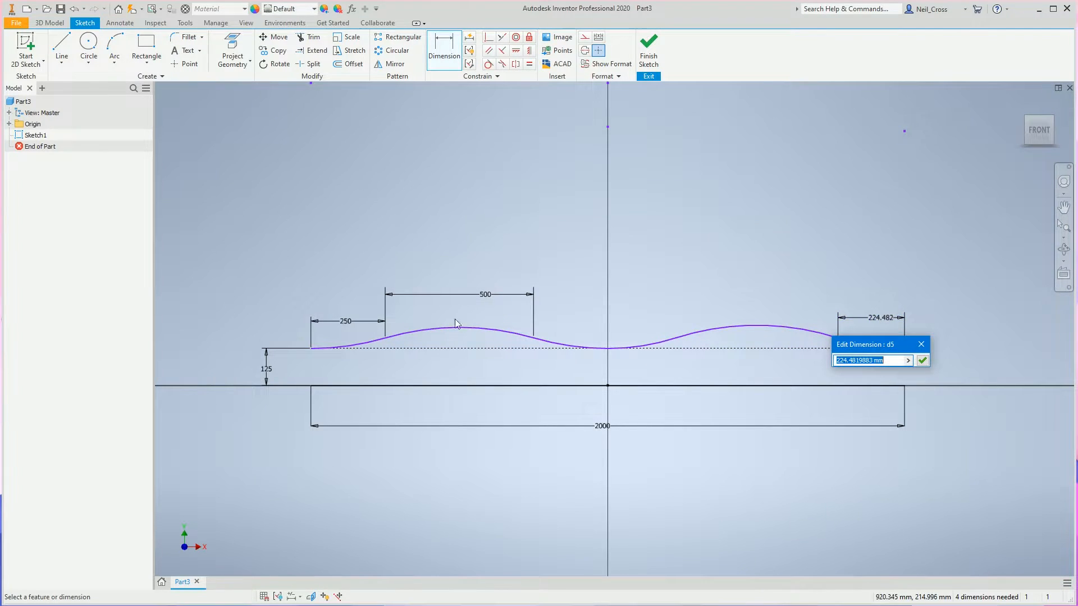
{"action": "left_click", "coordinate": [347, 322]}
{"action": "key", "text": "Return"}
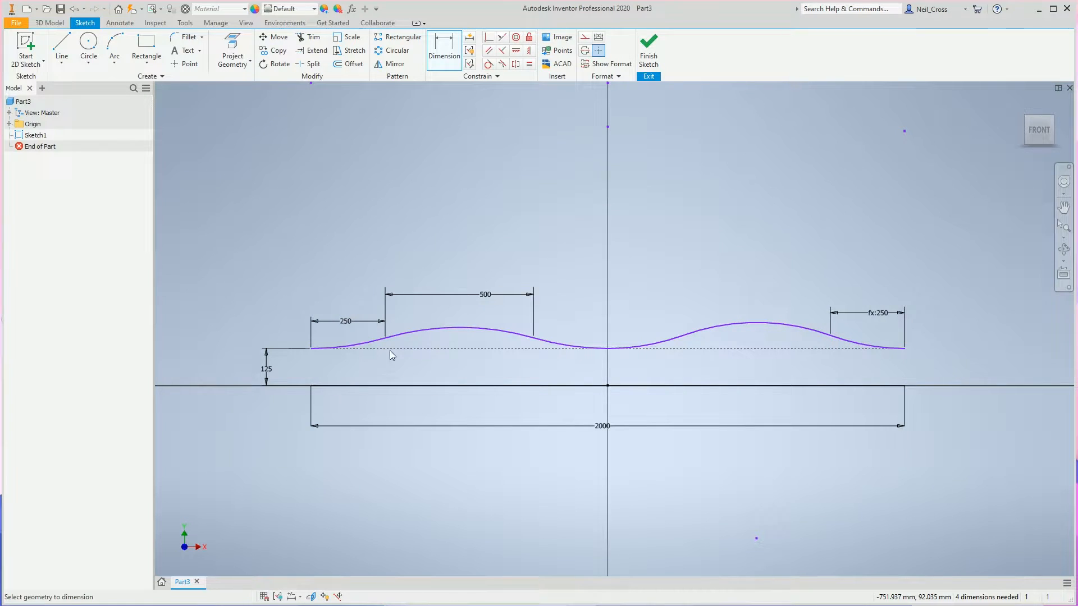
Dimension the left end arc's radius as 500 mm.
{"action": "left_click", "coordinate": [436, 59]}
{"action": "left_click", "coordinate": [332, 347]}
{"action": "left_click", "coordinate": [355, 297]}
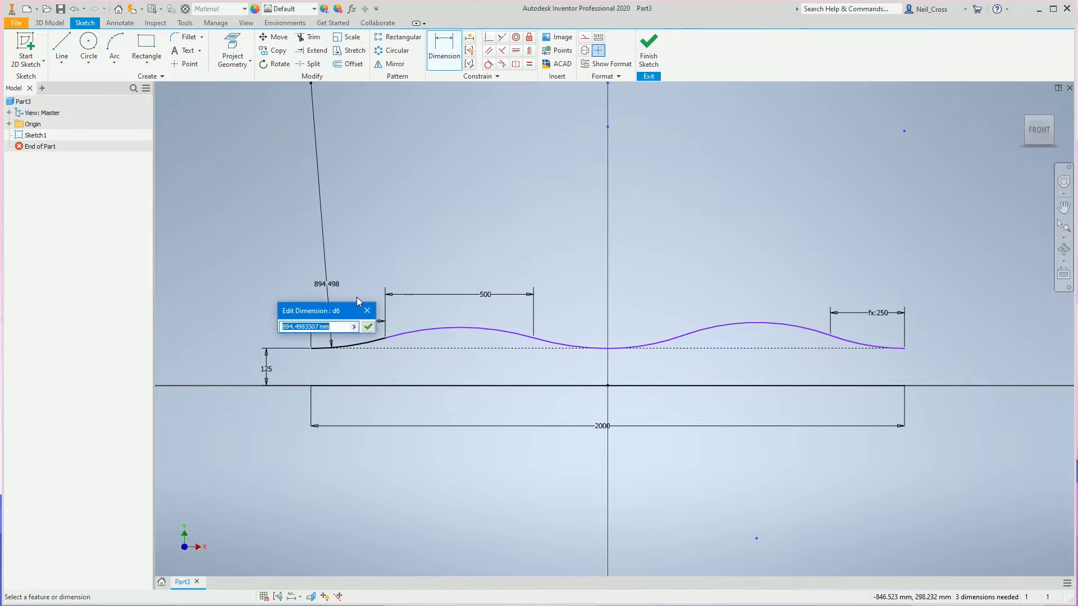
{"action": "type", "text": "500"}
{"action": "key", "text": "Return"}
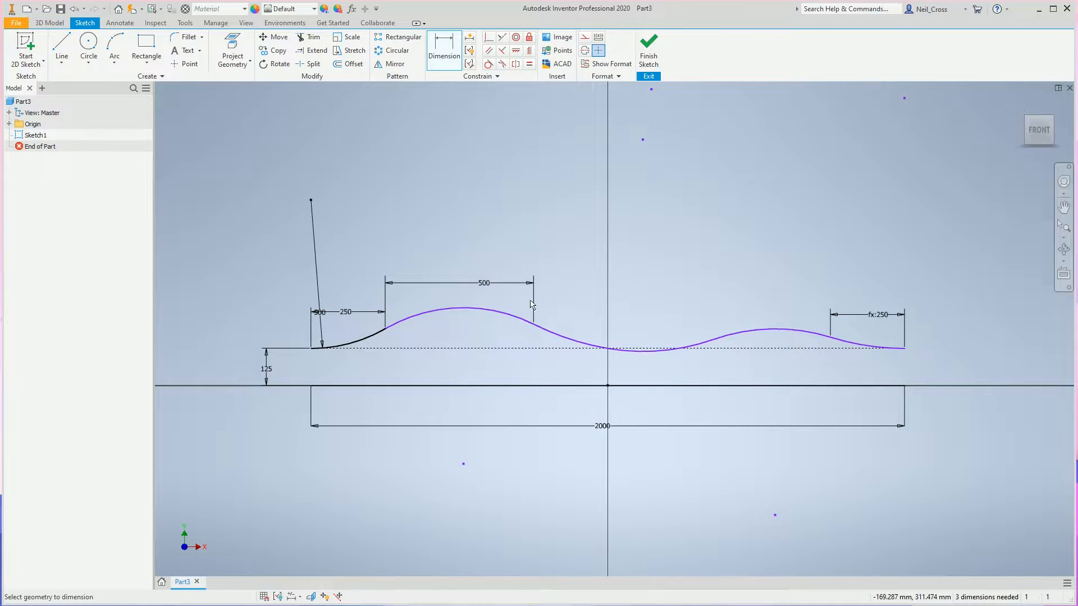
Dimension the left hump's crest arc radius, linking its value to the left end arc's radius parameter d6.
{"action": "left_click", "coordinate": [484, 309]}
{"action": "left_click", "coordinate": [462, 257]}
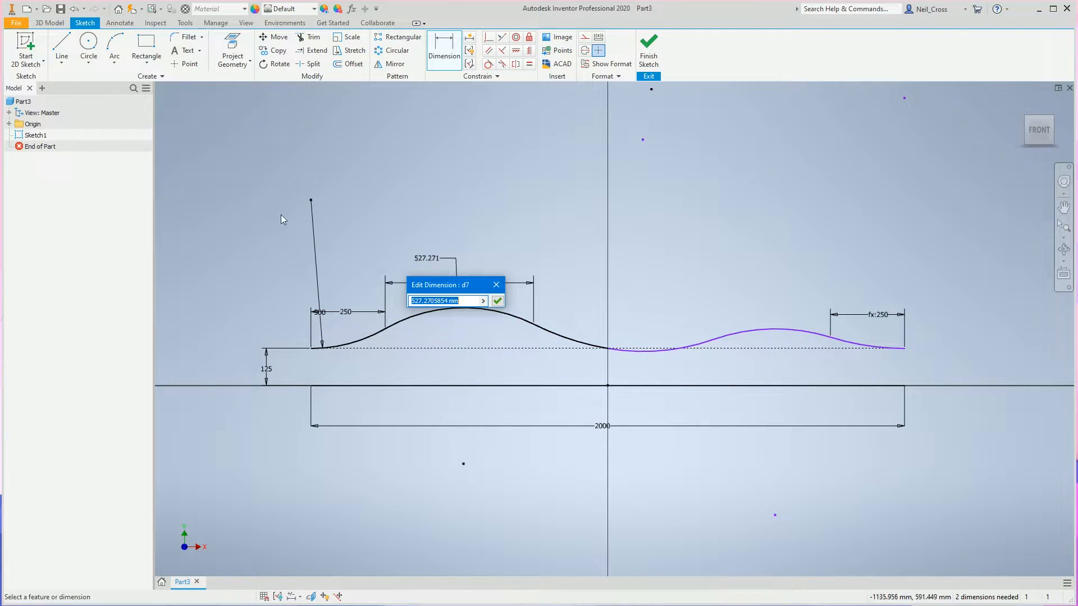
{"action": "left_click", "coordinate": [316, 308]}
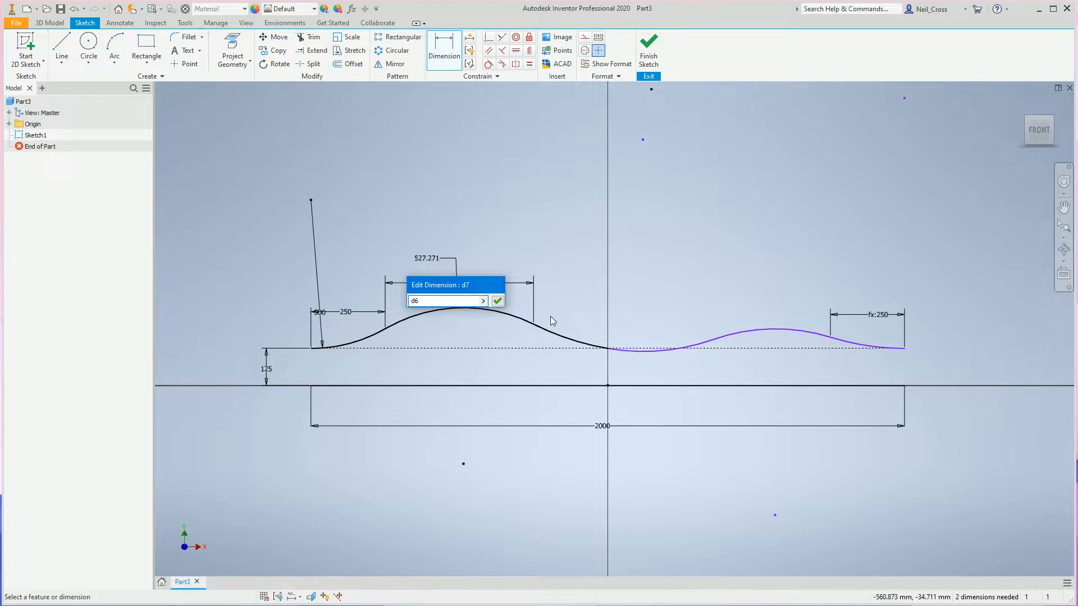
{"action": "key", "text": "Return"}
Dimension the radii of the right hump's inner valley arc and crest arc, linking both values to the existing 500 mm radius dimensions.
{"action": "left_click", "coordinate": [649, 348]}
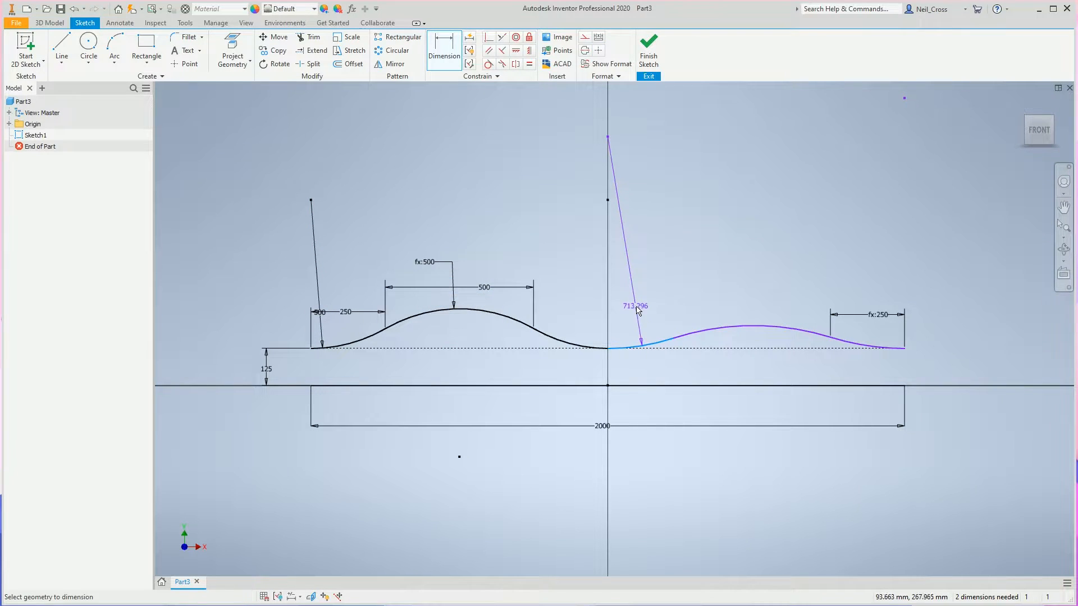
{"action": "left_click", "coordinate": [637, 308]}
{"action": "left_click", "coordinate": [323, 311]}
{"action": "key", "text": "Return"}
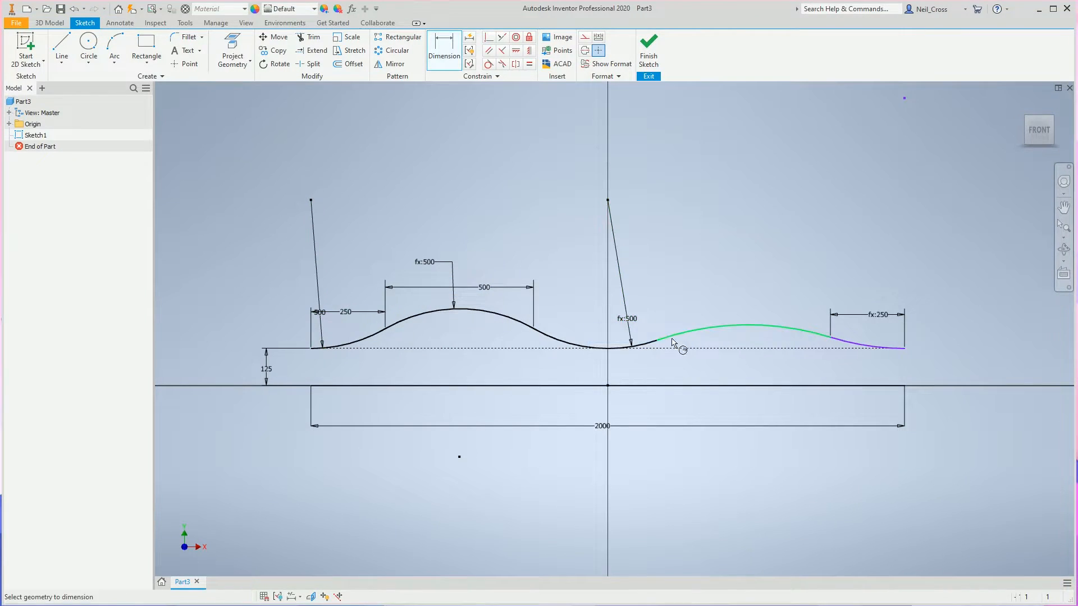
{"action": "left_click", "coordinate": [698, 330]}
{"action": "left_click", "coordinate": [696, 287]}
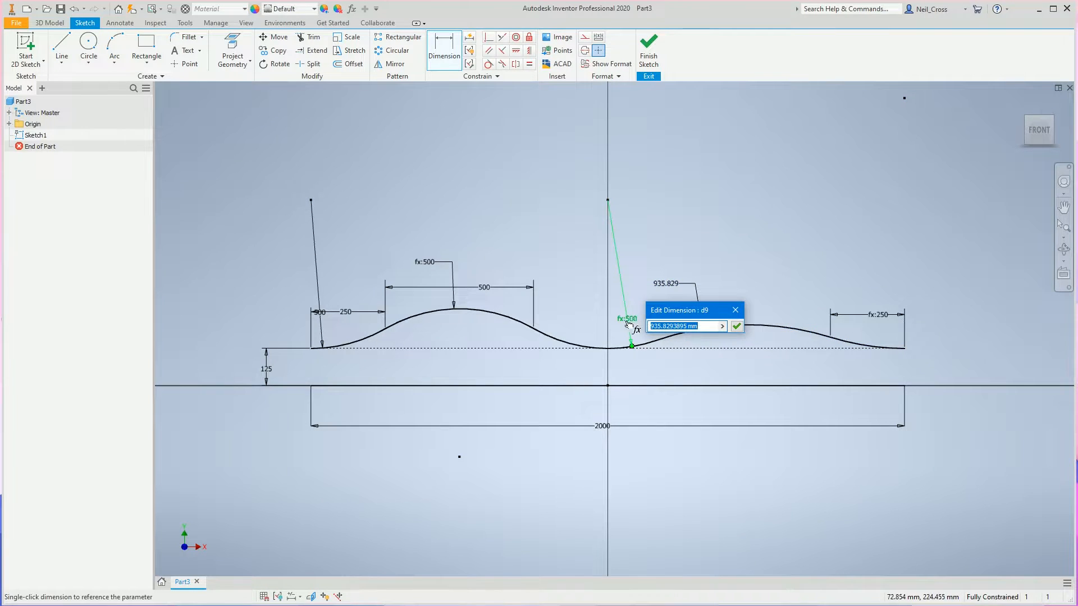
{"action": "left_click", "coordinate": [324, 334]}
{"action": "key", "text": "Return"}
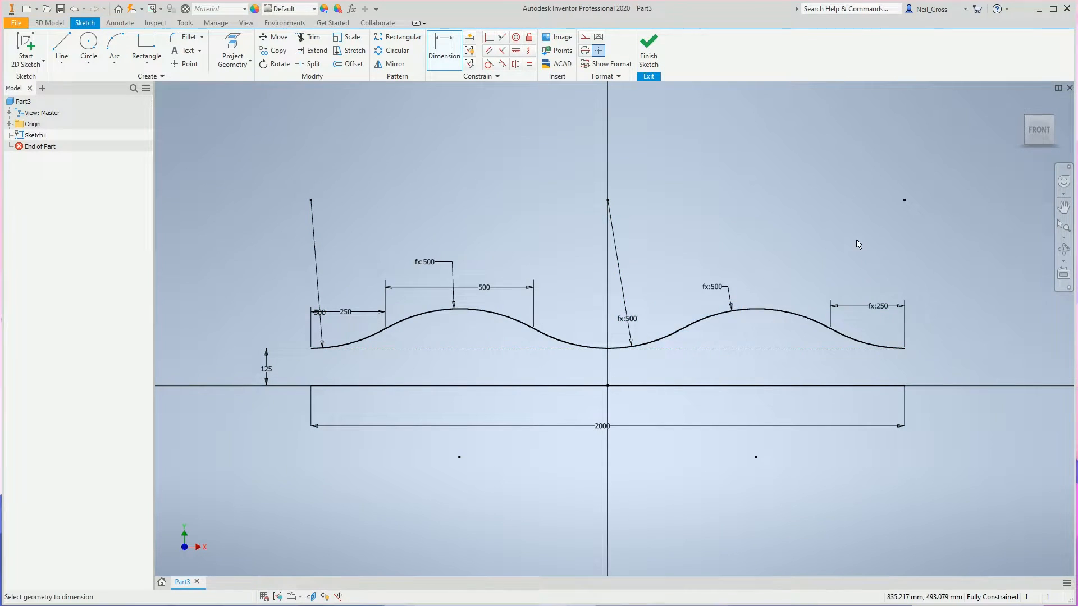
{"action": "key", "text": "Escape"}
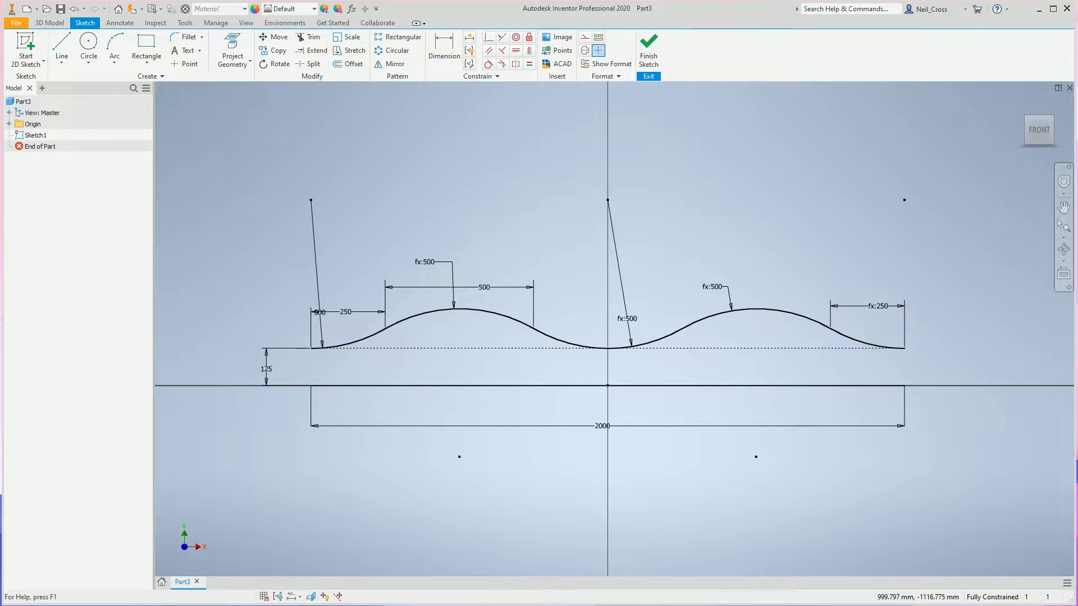
Finish the sketch and revolve the wavy arc chain 360 degrees about the 2000 mm base line as a surface.
{"action": "left_click", "coordinate": [650, 60]}
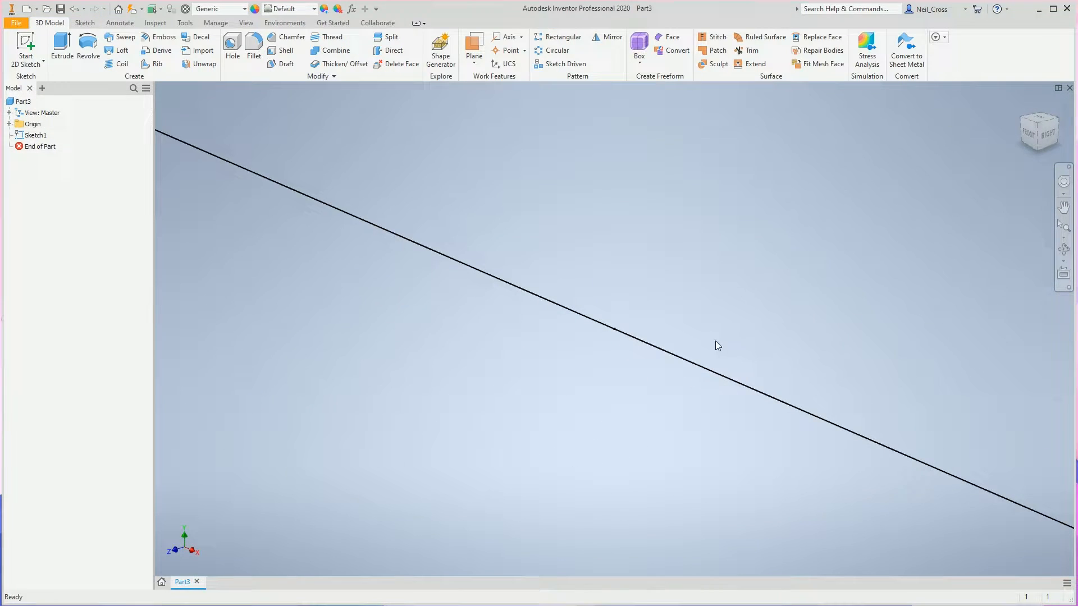
{"action": "scroll", "coordinate": [628, 391], "scroll_direction": "down", "scroll_amount": 5}
{"action": "scroll", "coordinate": [601, 360], "scroll_direction": "up", "scroll_amount": 3}
{"action": "scroll", "coordinate": [610, 349], "scroll_direction": "down", "scroll_amount": 3}
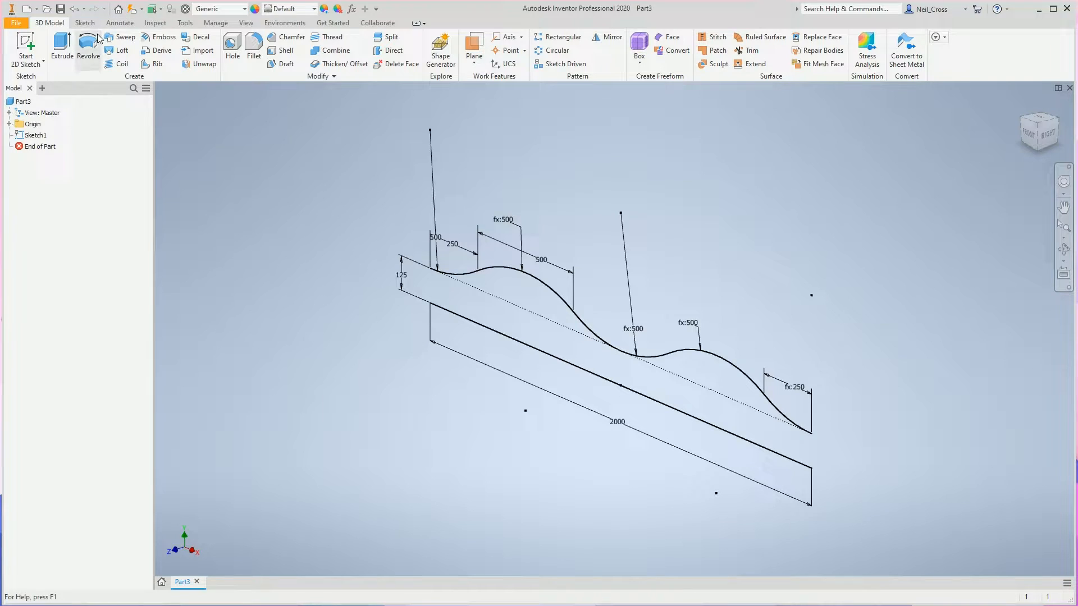
{"action": "left_click", "coordinate": [89, 48]}
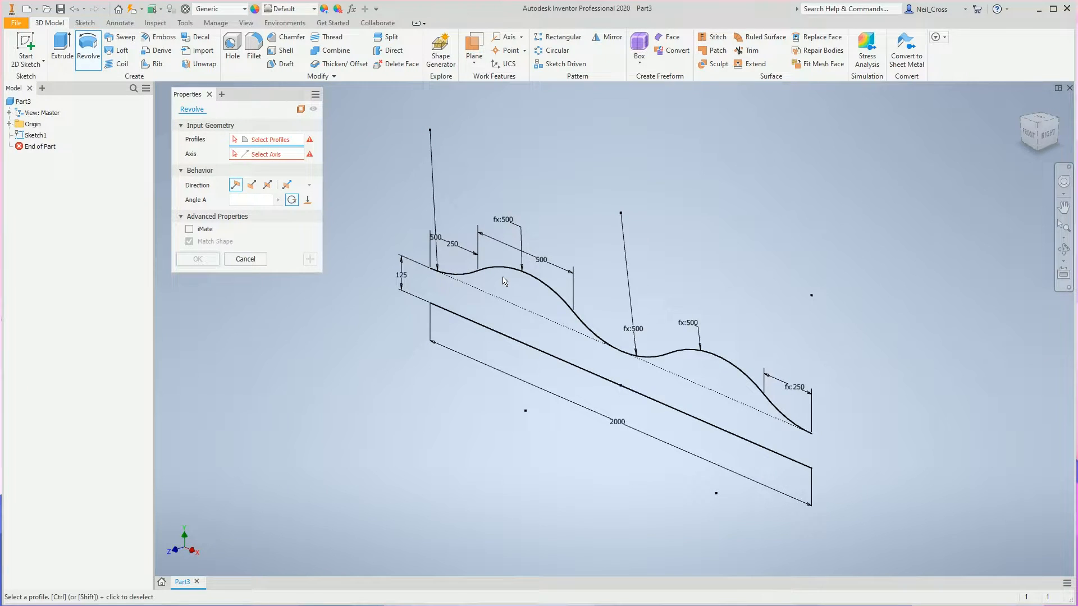
{"action": "left_click", "coordinate": [534, 284]}
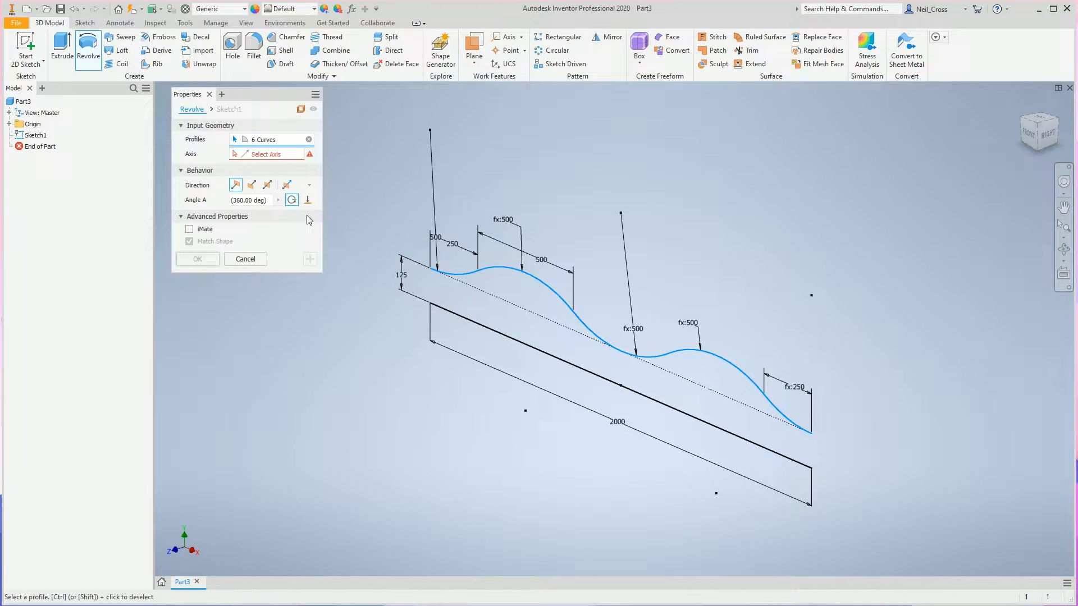
{"action": "left_click", "coordinate": [480, 324]}
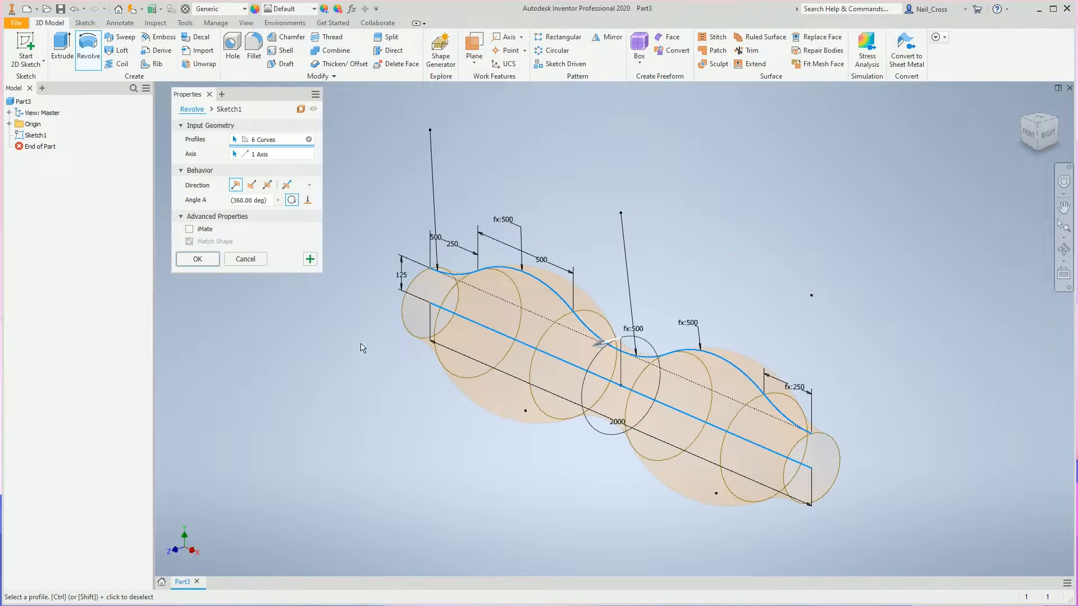
{"action": "left_click", "coordinate": [195, 260]}
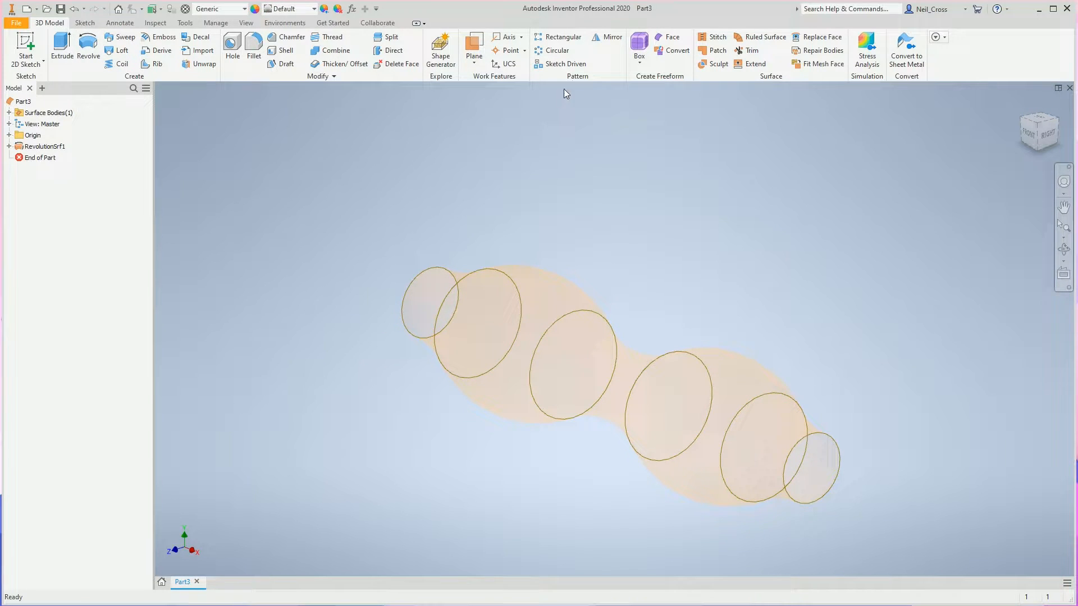
Create a work plane offset from the YZ Plane by half the Main parameter, at the end of the revolved surface.
{"action": "left_click", "coordinate": [474, 46]}
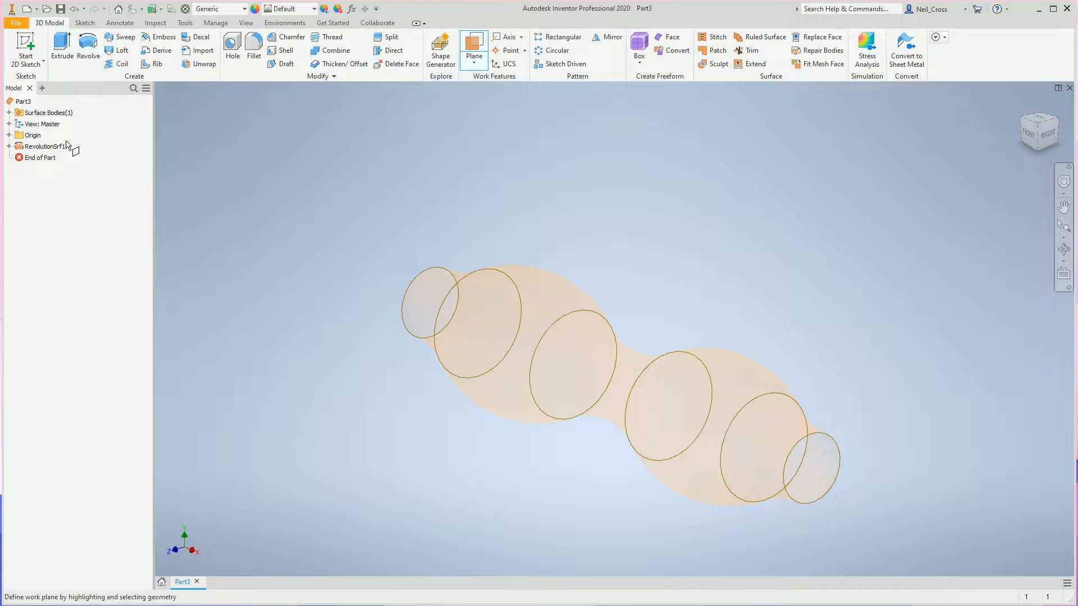
{"action": "left_click", "coordinate": [9, 135]}
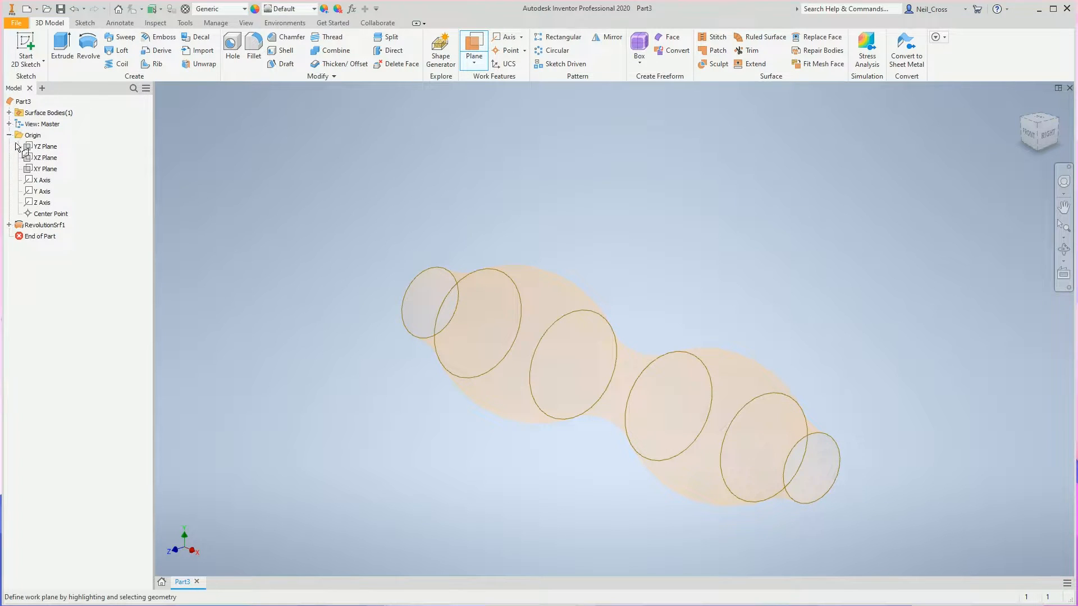
{"action": "left_click", "coordinate": [49, 147]}
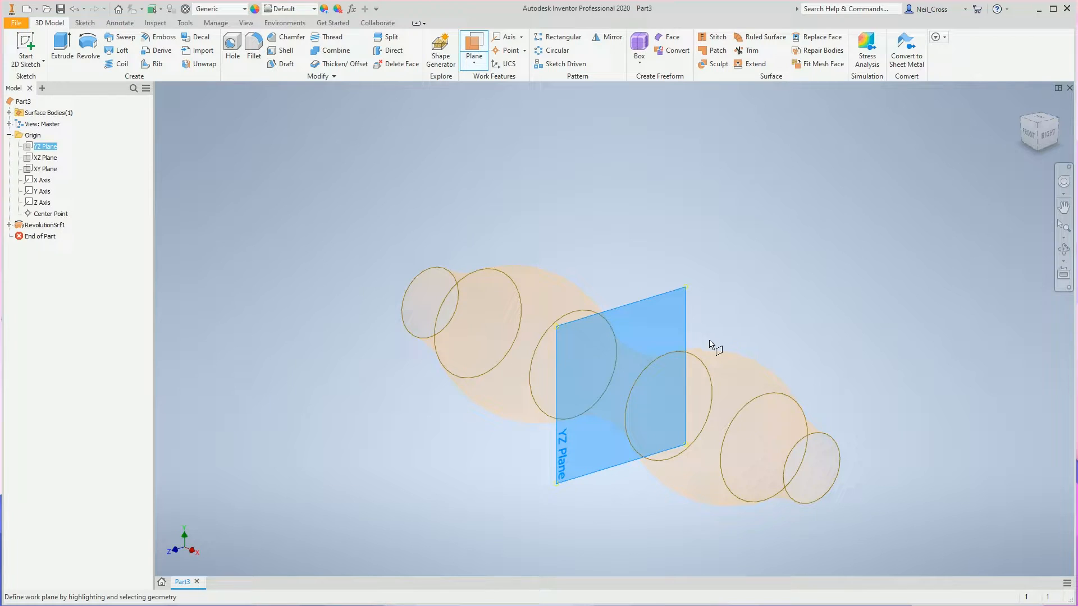
{"action": "left_click_drag", "start_coordinate": [669, 318], "coordinate": [754, 347]}
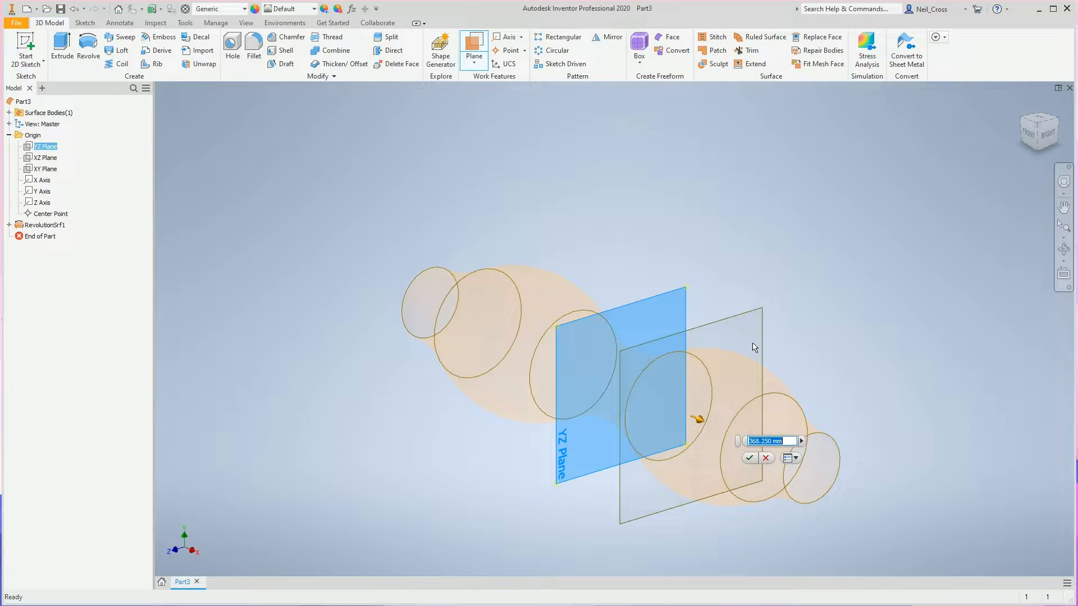
{"action": "type", "text": "Main/2"}
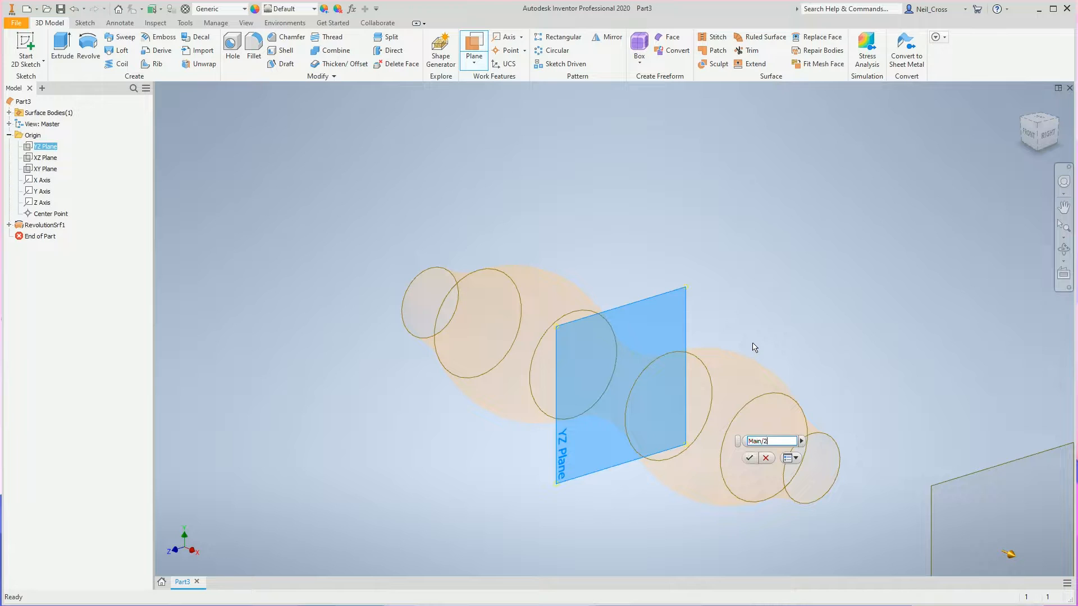
{"action": "key", "text": "Return"}
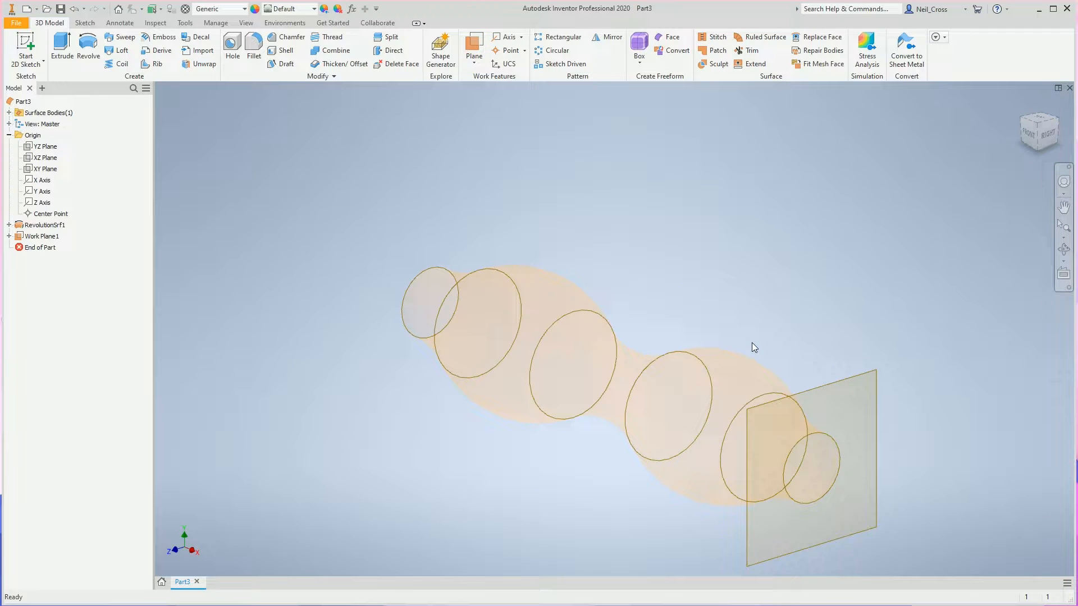
Start a sketch on the new work plane and project the circular end edge of the revolved surface.
{"action": "middle_click_drag", "start_coordinate": [860, 254], "coordinate": [763, 409], "text": "shift"}
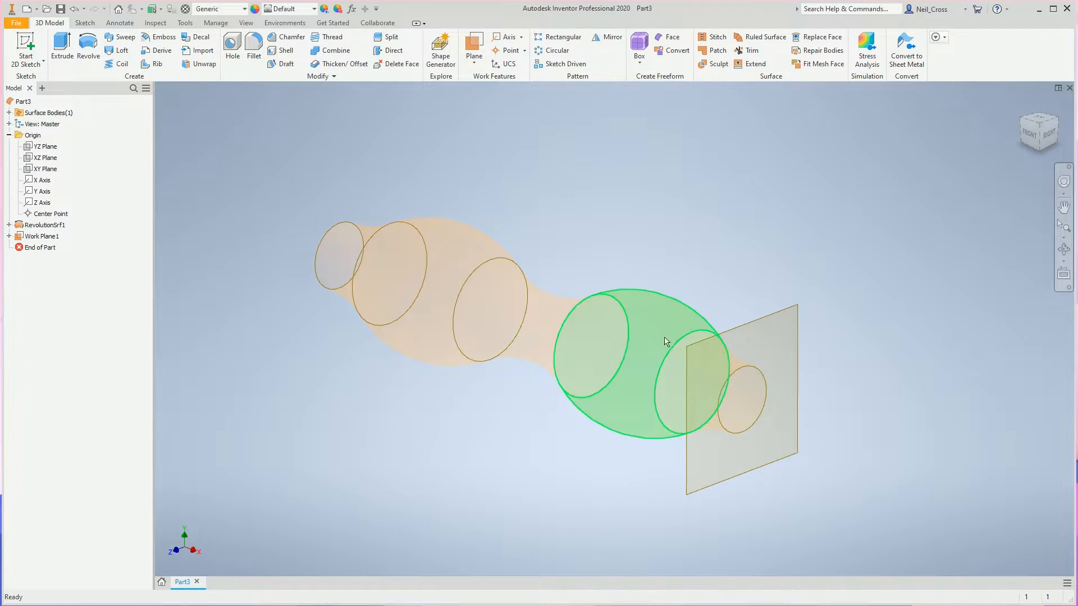
{"action": "left_click", "coordinate": [26, 46]}
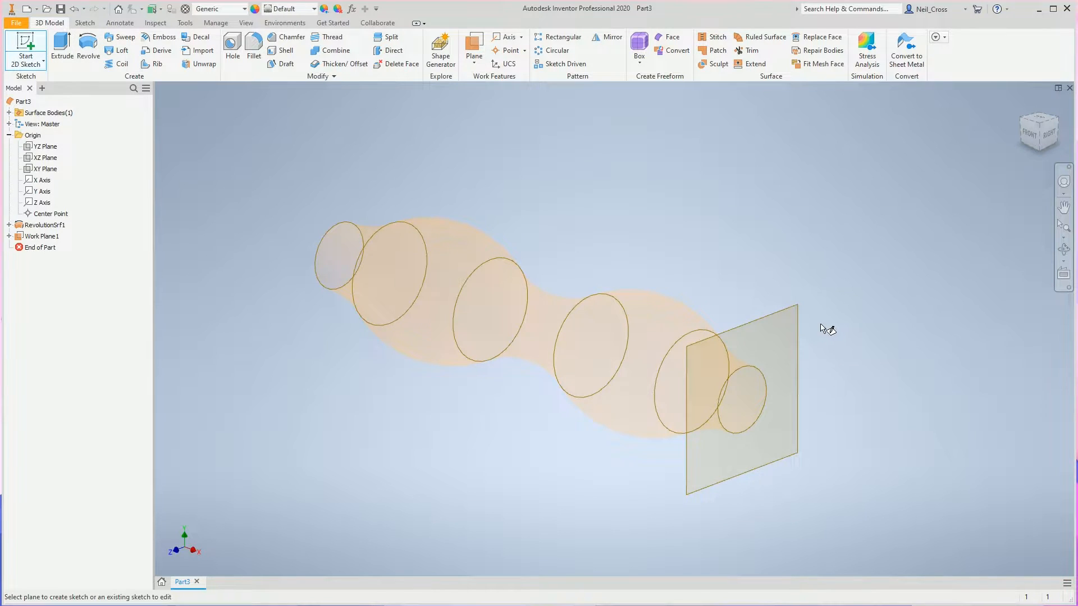
{"action": "left_click", "coordinate": [773, 315]}
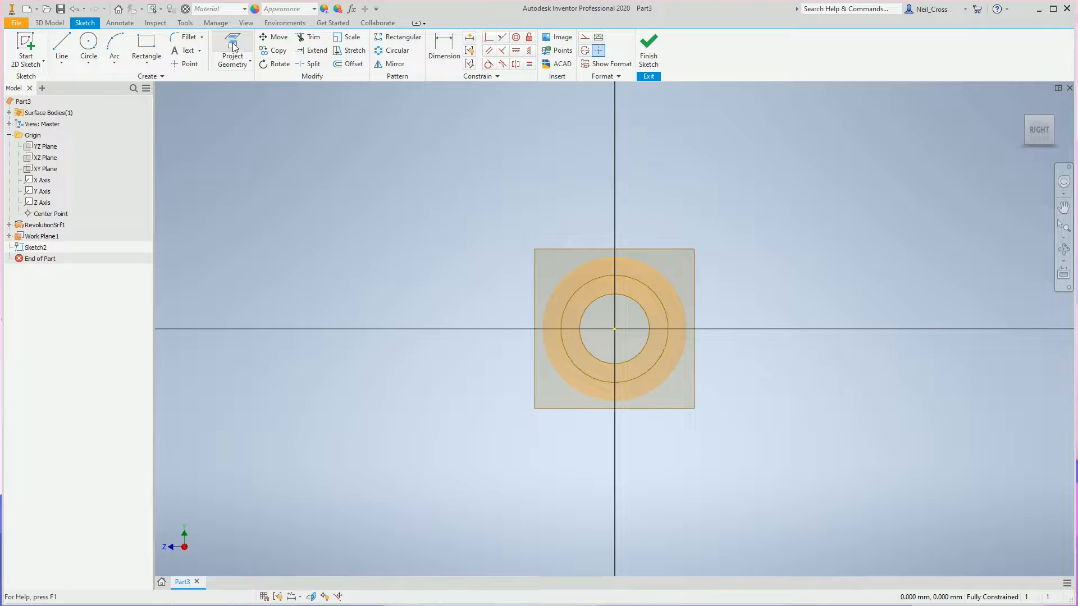
{"action": "left_click", "coordinate": [645, 315]}
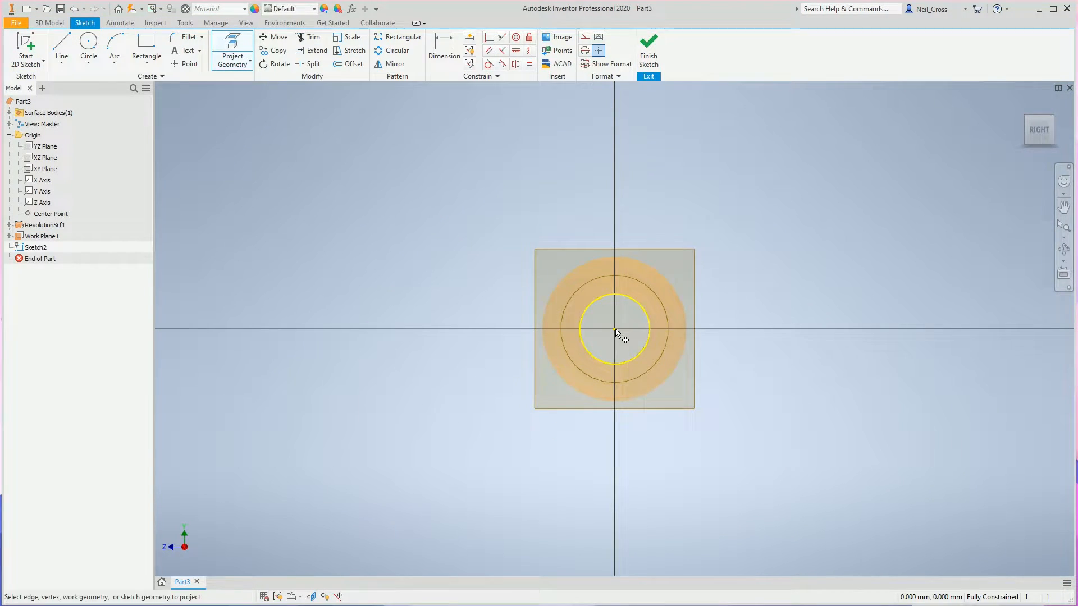
Draw a horizontal line 250 mm long and place it freely beside the projected circle.
{"action": "left_click", "coordinate": [62, 47]}
{"action": "left_click", "coordinate": [667, 439]}
{"action": "type", "text": "250"}
{"action": "key", "text": "Return"}
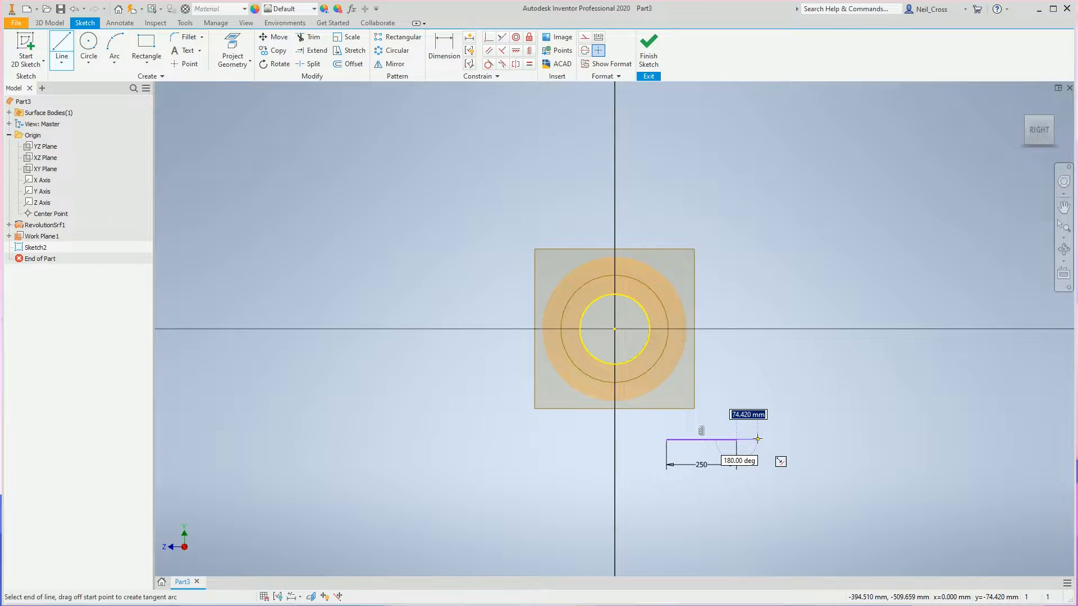
{"action": "key", "text": "Escape"}
{"action": "left_click", "coordinate": [691, 442]}
{"action": "left_click_drag", "start_coordinate": [690, 442], "coordinate": [657, 334]}
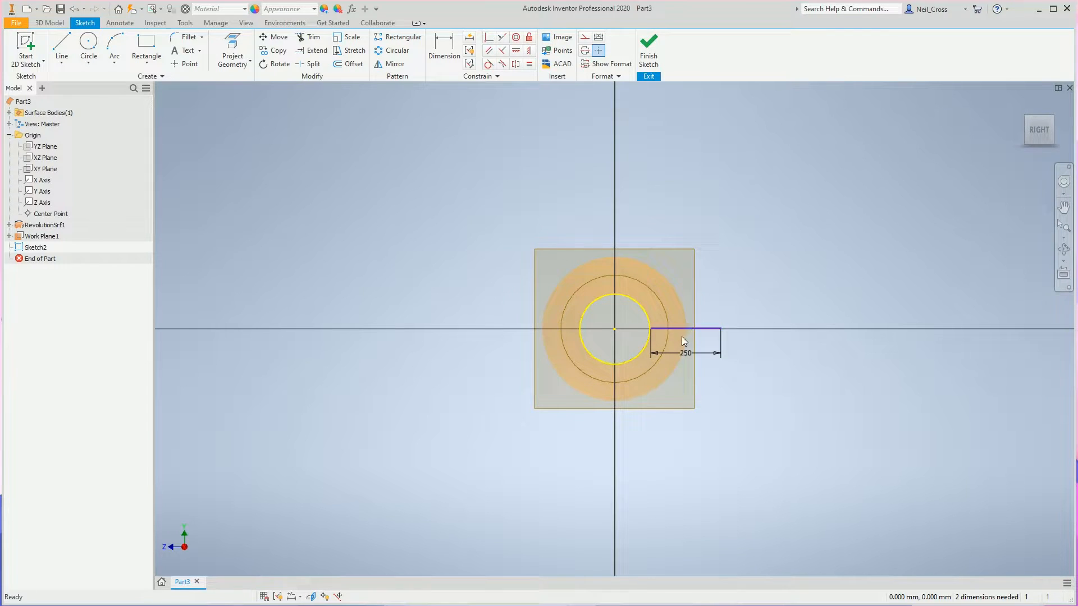
{"action": "left_click_drag", "start_coordinate": [689, 328], "coordinate": [708, 360]}
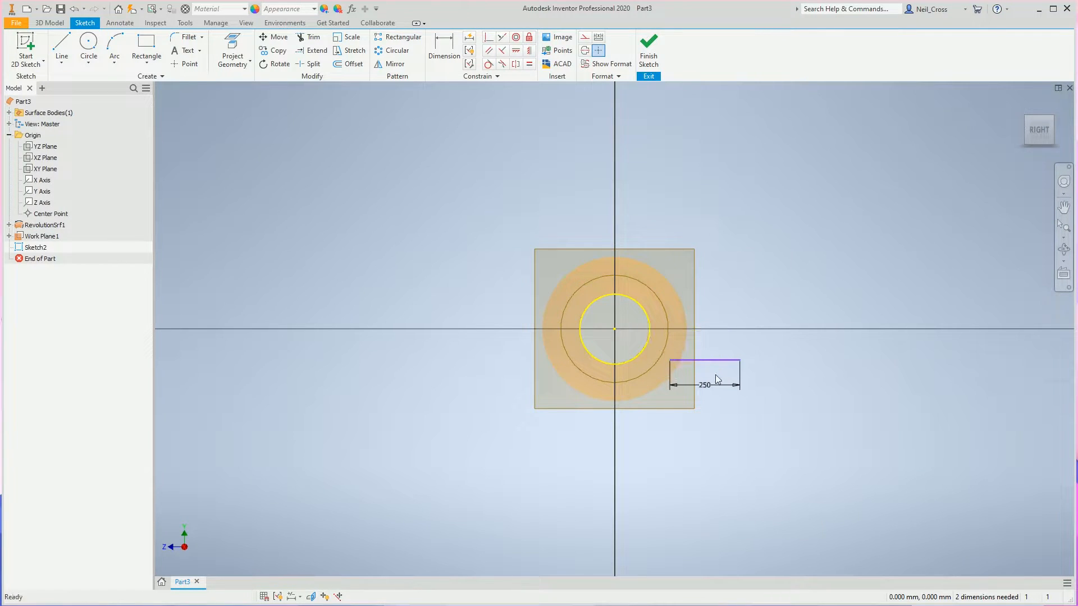
Make the line's inner endpoint coincident with the projected circle and align it with the circle's centre using a vertical constraint.
{"action": "left_click", "coordinate": [489, 37]}
{"action": "left_click", "coordinate": [669, 361]}
{"action": "left_click", "coordinate": [648, 348]}
{"action": "left_click", "coordinate": [529, 51]}
{"action": "left_click", "coordinate": [645, 347]}
{"action": "left_click", "coordinate": [619, 333]}
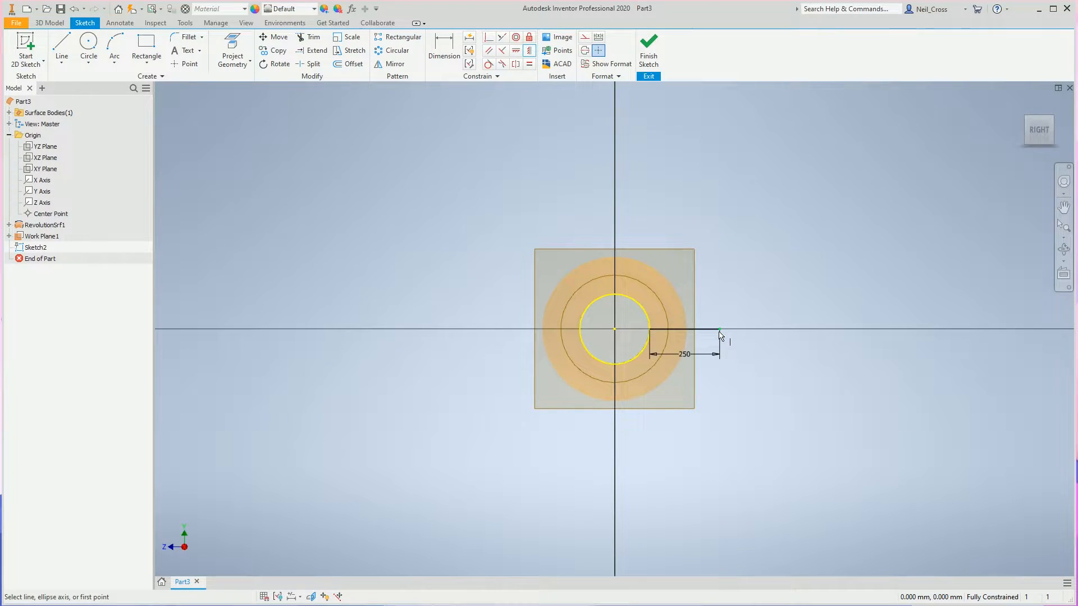
{"action": "key", "text": "Escape"}
{"action": "left_click", "coordinate": [631, 300]}
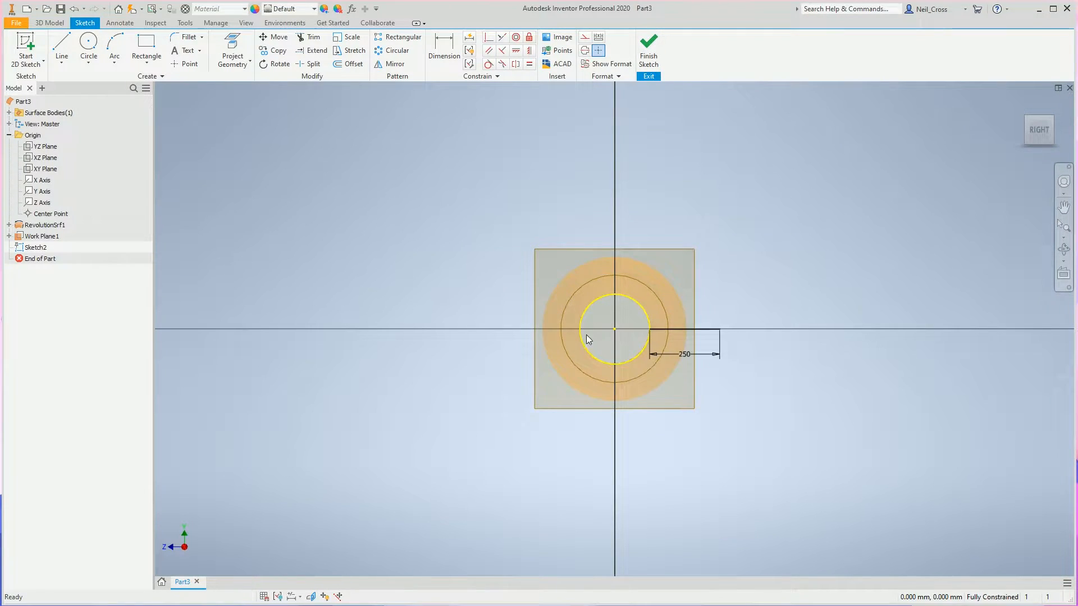
Finish the line sketch and hide the work plane at the end of the surface.
{"action": "left_click", "coordinate": [649, 51]}
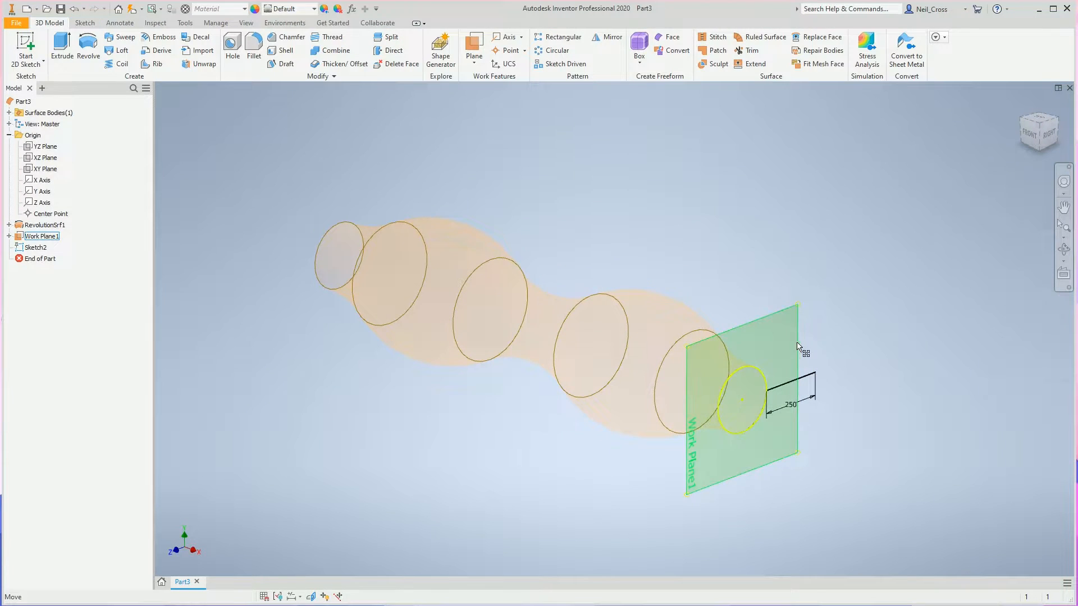
{"action": "right_click", "coordinate": [776, 313]}
{"action": "left_click", "coordinate": [775, 356]}
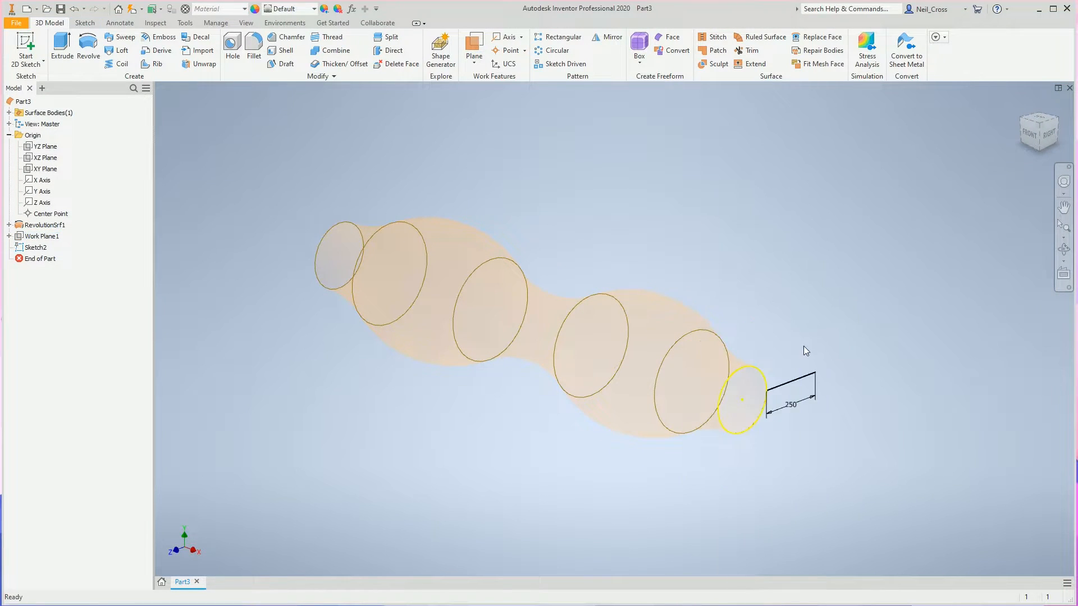
Set up a coil with surface output, using the 250 mm line as its profile and the origin X Axis as its axis.
{"action": "middle_click_drag", "start_coordinate": [819, 351], "coordinate": [725, 295], "text": "shift"}
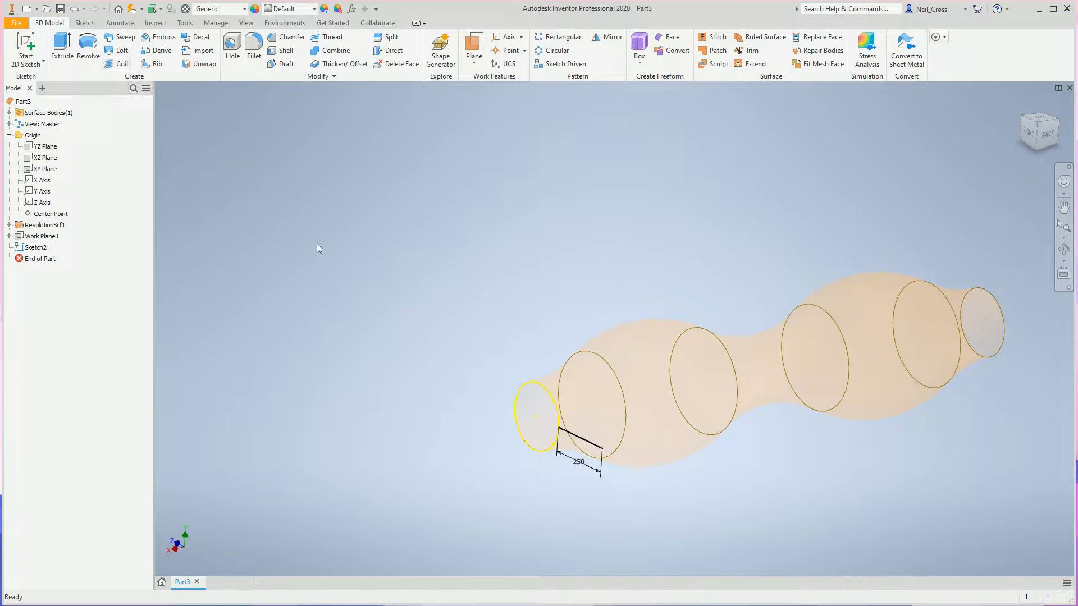
{"action": "middle_click_drag", "start_coordinate": [758, 370], "coordinate": [622, 317]}
{"action": "left_click", "coordinate": [446, 401]}
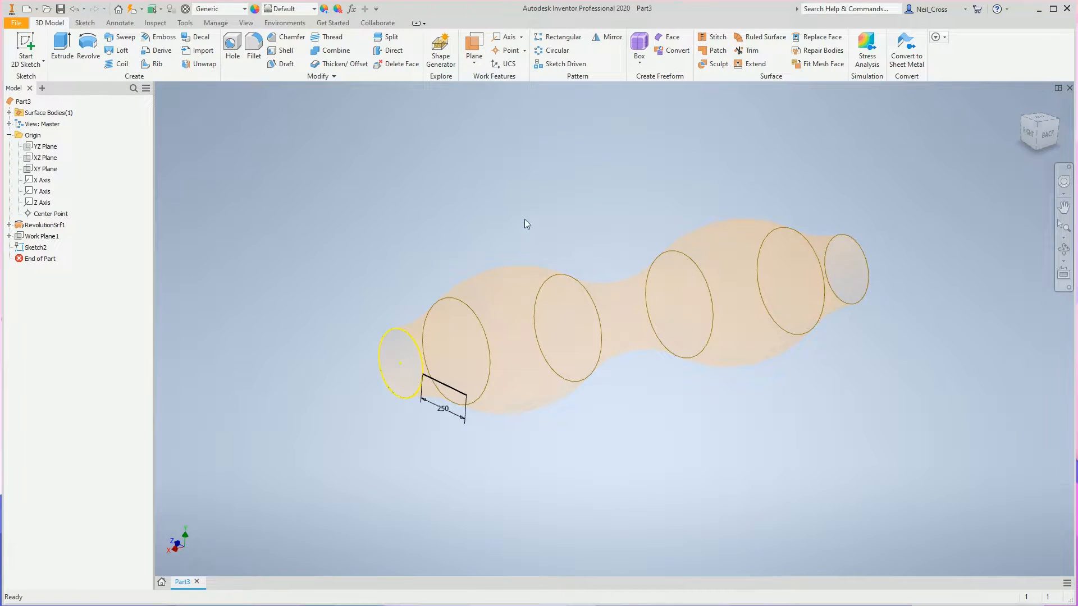
{"action": "left_click", "coordinate": [119, 63]}
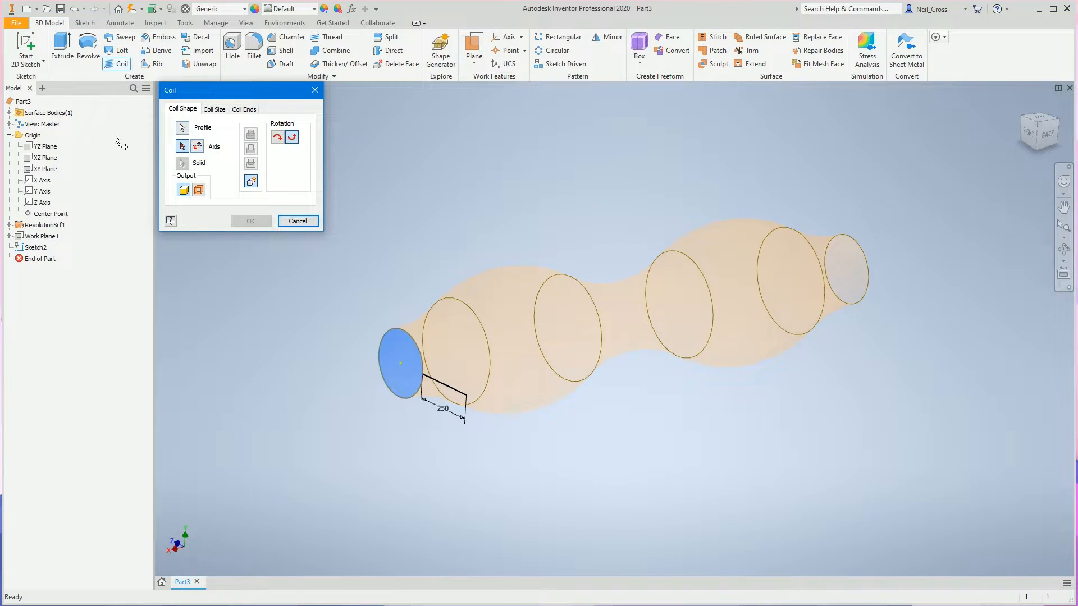
{"action": "left_click", "coordinate": [183, 128]}
{"action": "left_click", "coordinate": [446, 396]}
{"action": "left_click", "coordinate": [439, 388]}
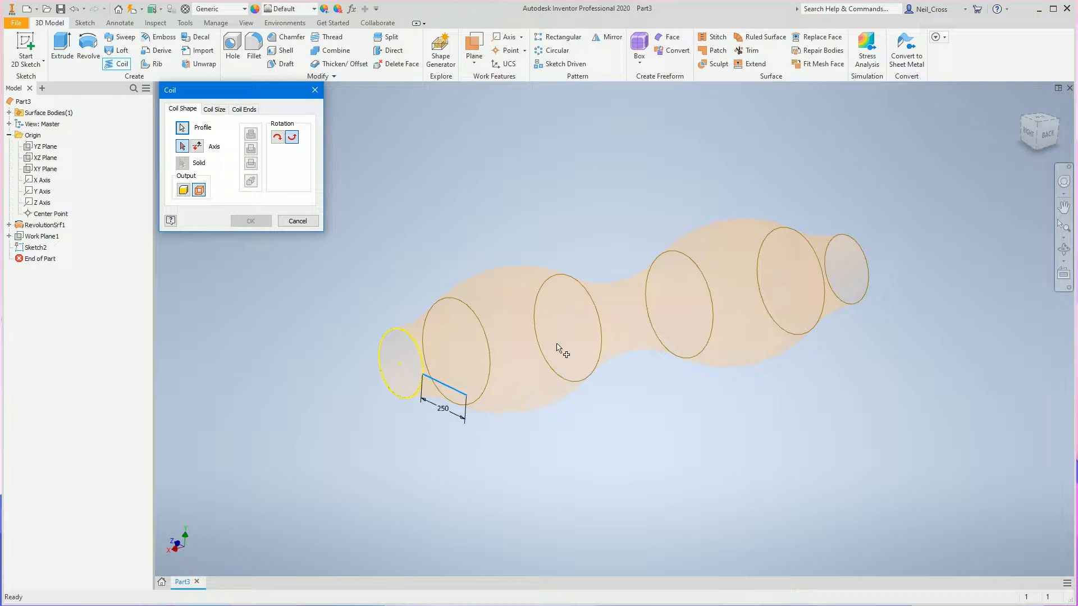
{"action": "left_click", "coordinate": [182, 146]}
{"action": "left_click", "coordinate": [42, 181]}
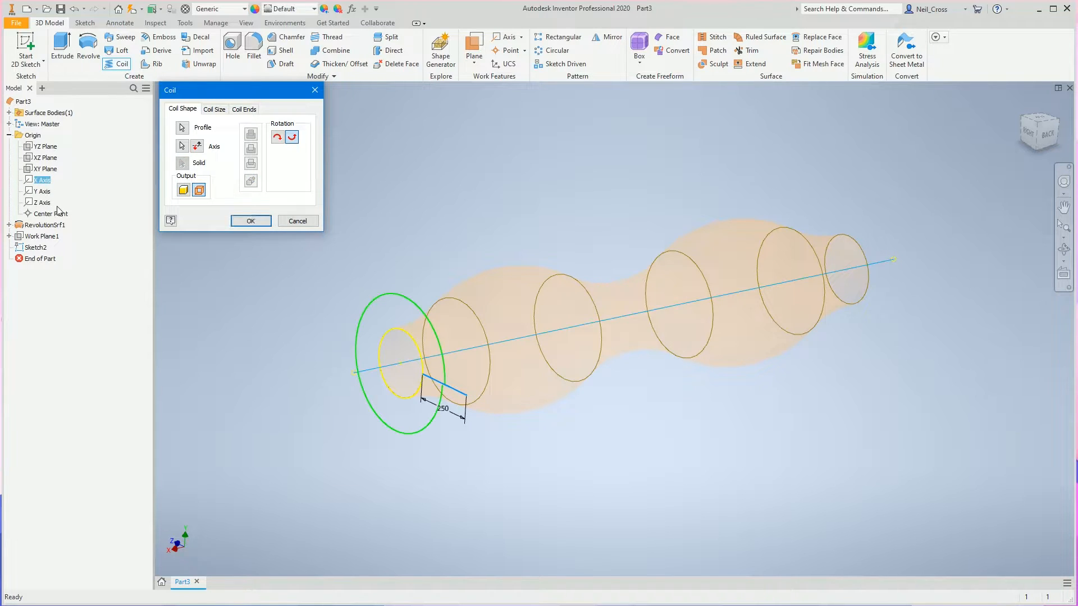
Define the coil by Revolution and Height with height Main and 15 revolutions, and reverse its direction along the axis.
{"action": "left_click", "coordinate": [217, 110]}
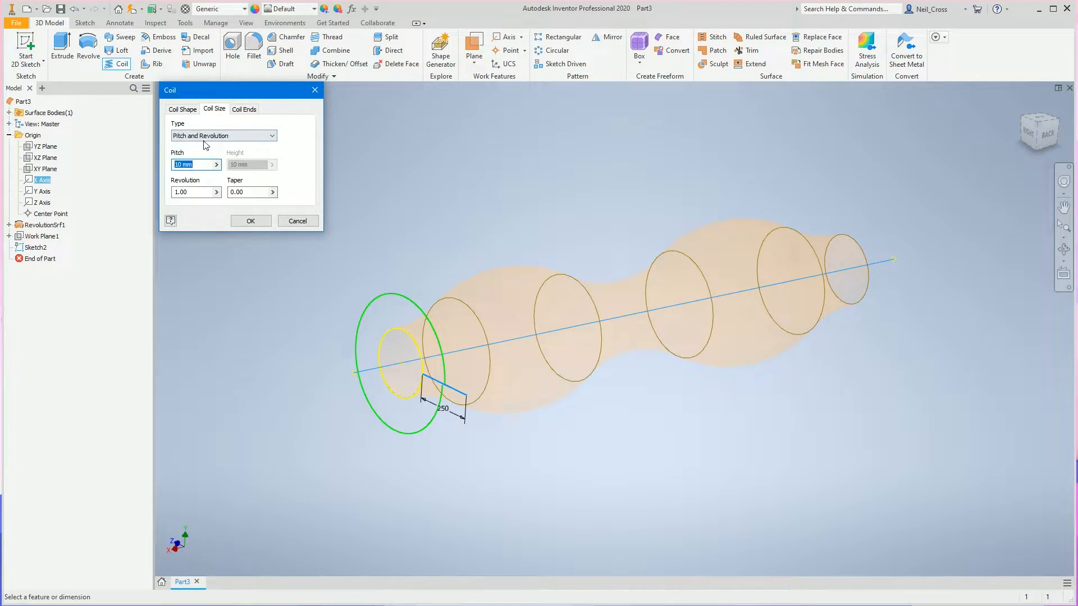
{"action": "left_click", "coordinate": [206, 136]}
{"action": "left_click", "coordinate": [202, 155]}
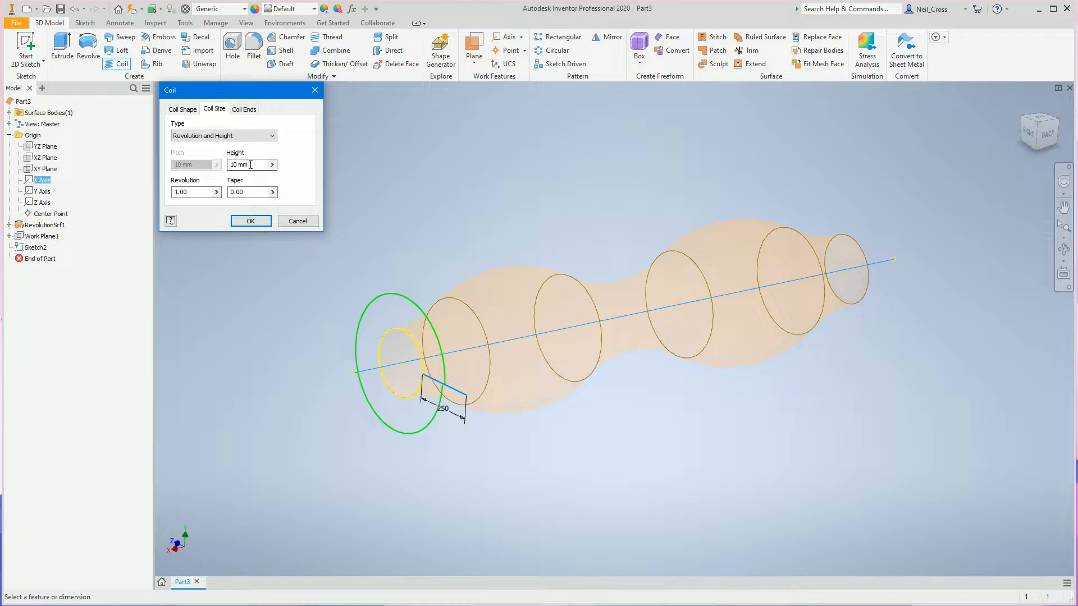
{"action": "type", "text": "Main"}
{"action": "key", "text": "Tab"}
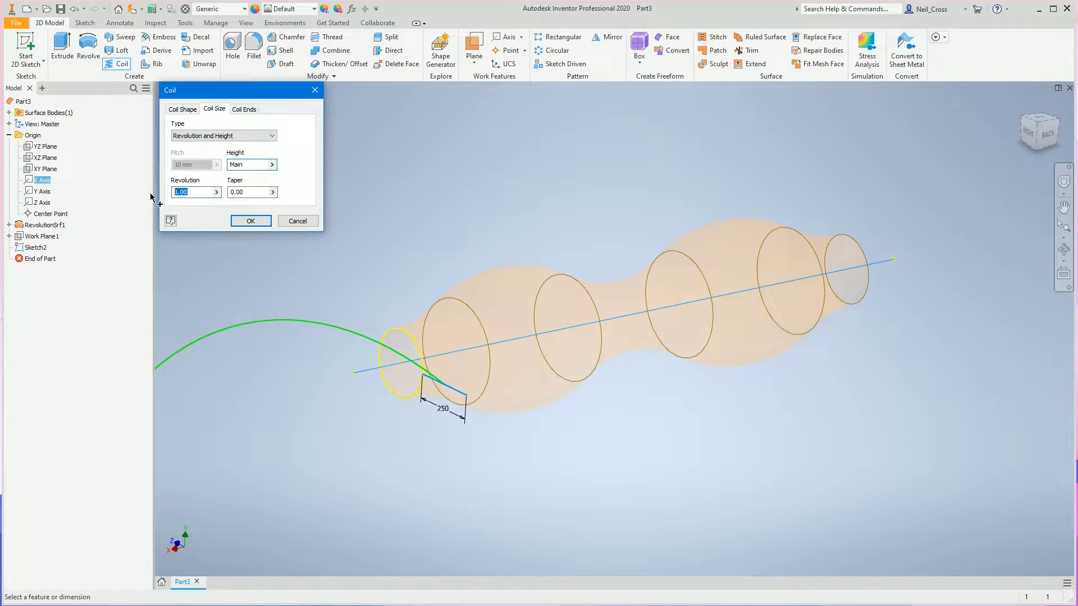
{"action": "type", "text": "15"}
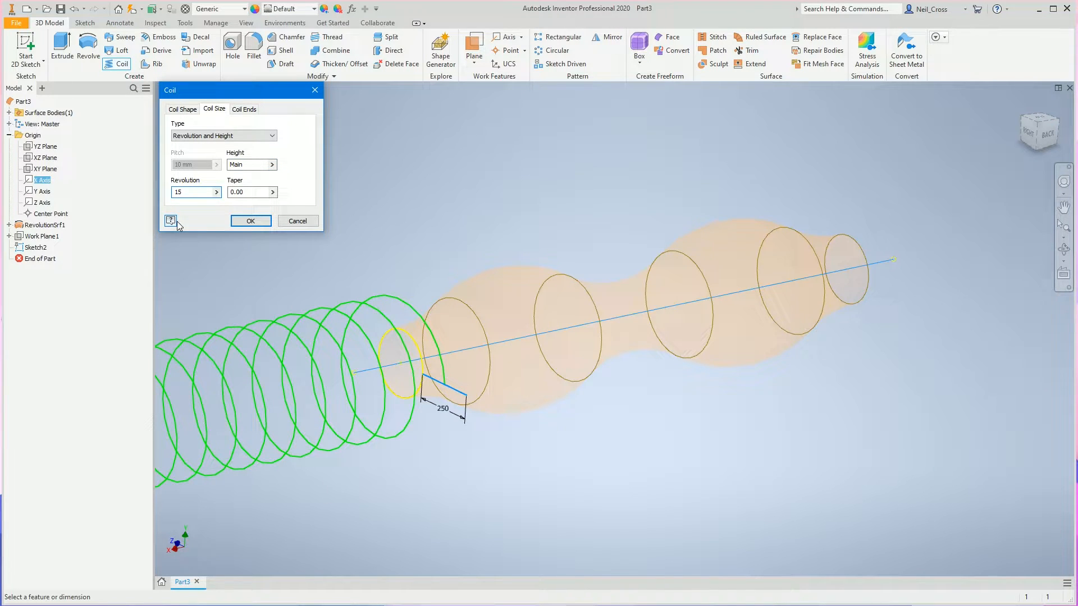
{"action": "left_click", "coordinate": [191, 110]}
{"action": "left_click", "coordinate": [196, 147]}
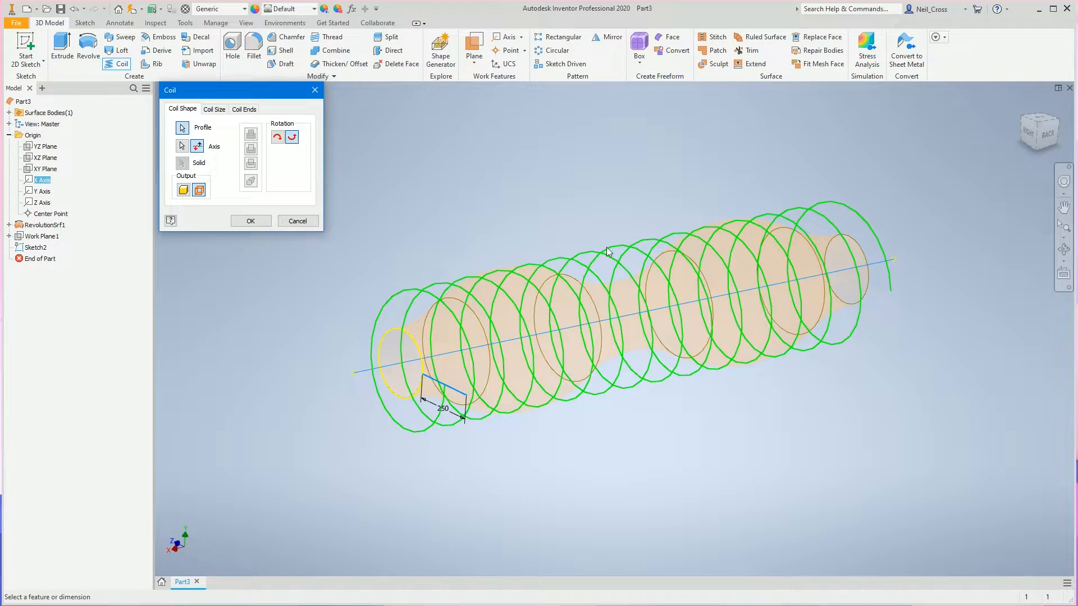
{"action": "left_click", "coordinate": [208, 109]}
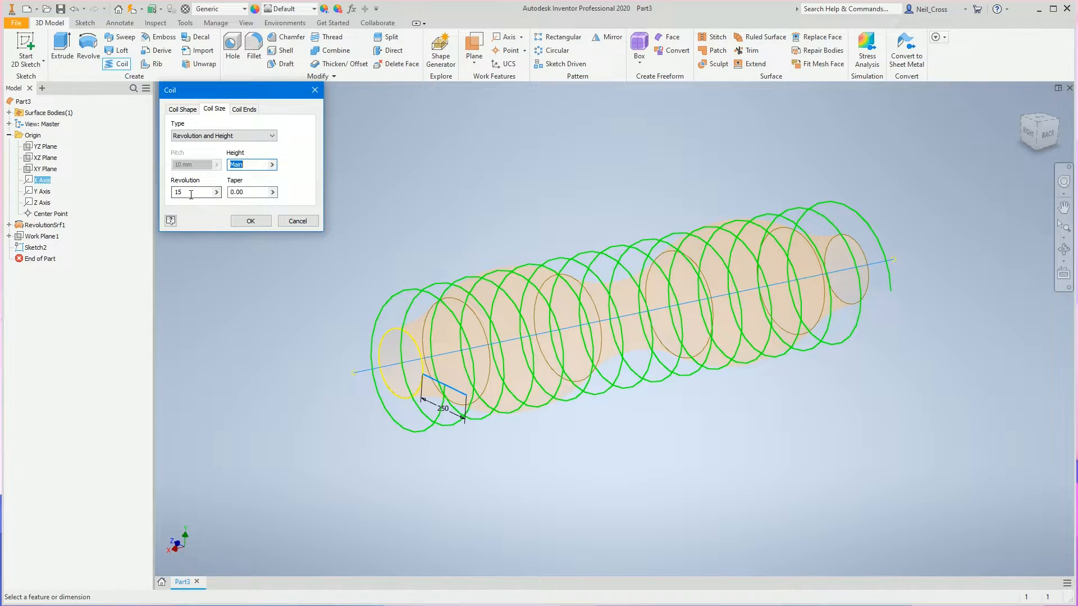
{"action": "left_click", "coordinate": [183, 109]}
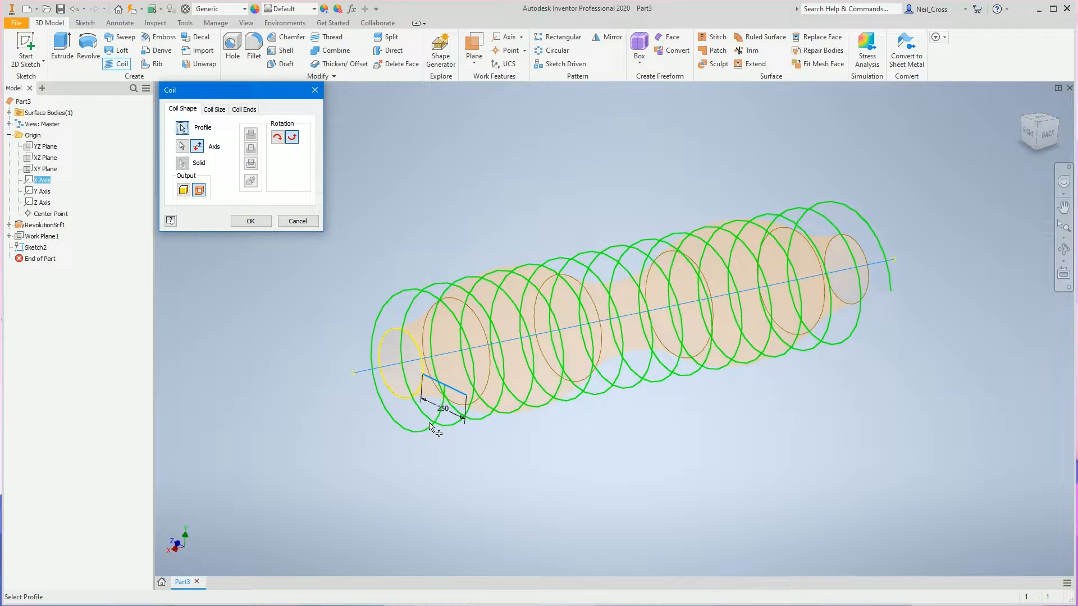
{"action": "left_click", "coordinate": [214, 109]}
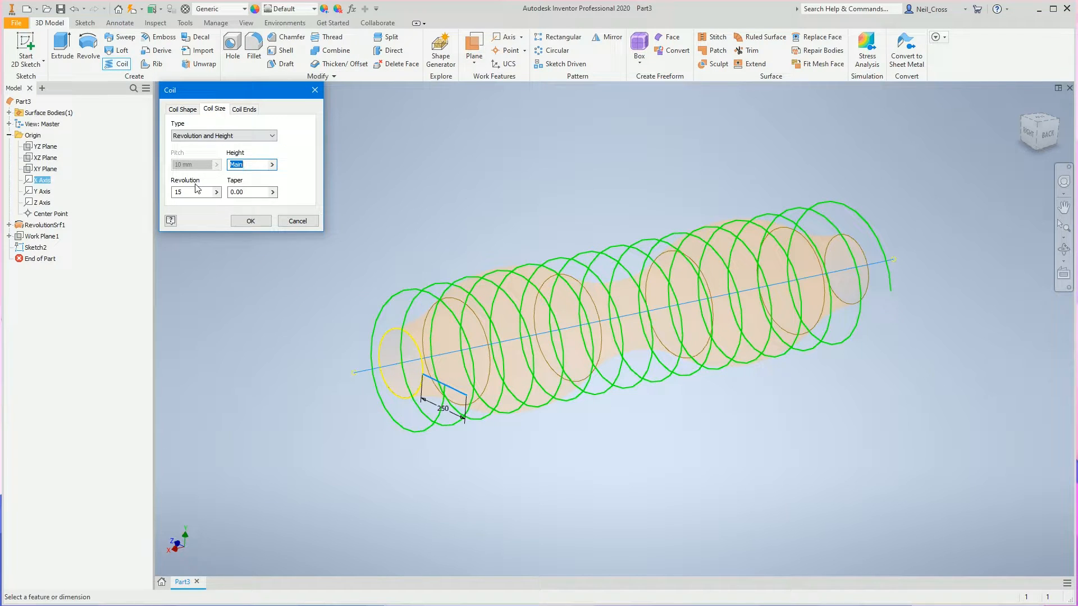
{"action": "left_click_drag", "start_coordinate": [184, 193], "coordinate": [91, 216]}
Set the coil's start condition to Flat with a flat angle of 0 deg.
{"action": "middle_click_drag", "start_coordinate": [414, 201], "coordinate": [426, 203], "text": "shift"}
{"action": "scroll", "coordinate": [430, 204], "scroll_direction": "up", "scroll_amount": 5}
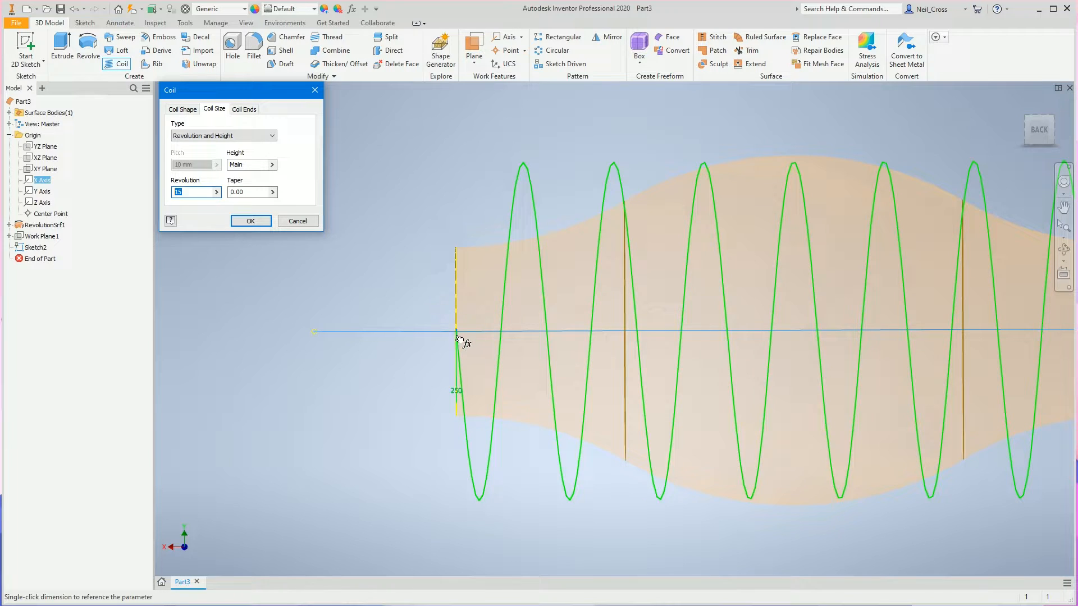
{"action": "left_click", "coordinate": [243, 109]}
{"action": "left_click", "coordinate": [188, 142]}
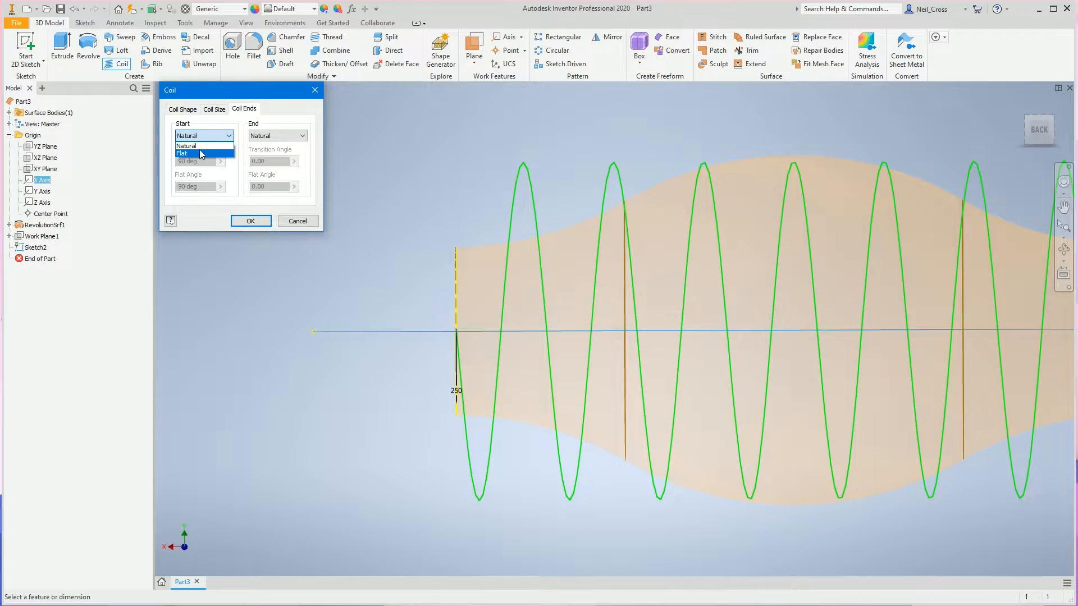
{"action": "left_click", "coordinate": [200, 149]}
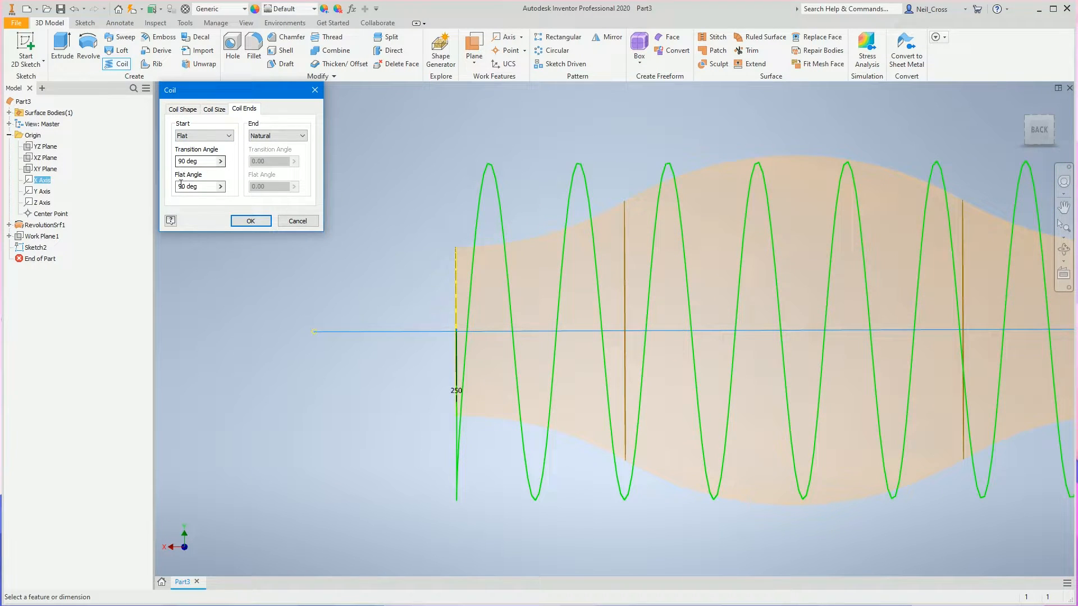
{"action": "type", "text": "0"}
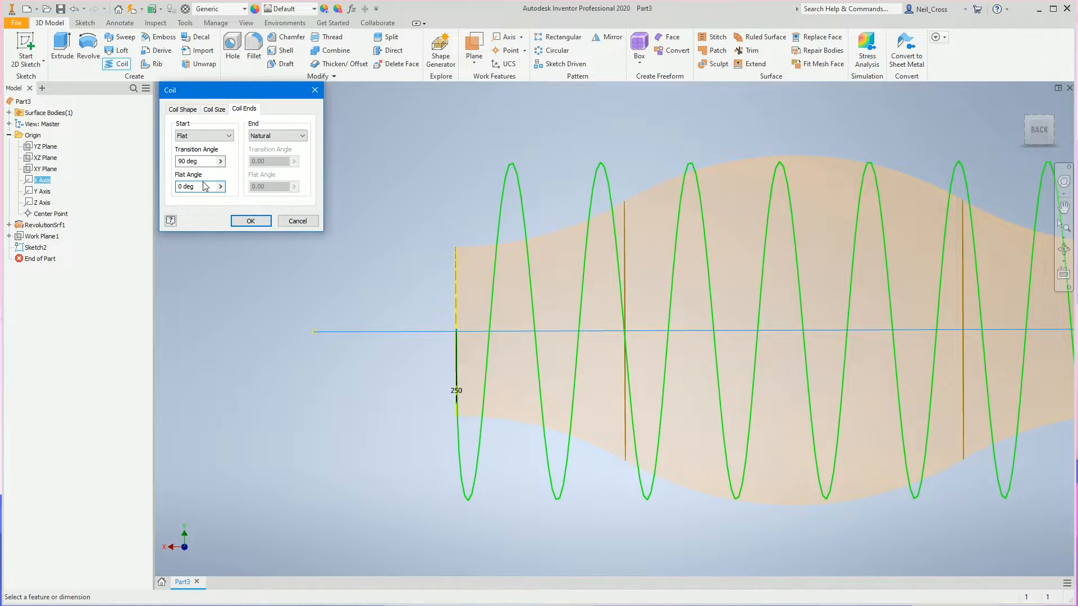
Set the coil's end condition to Flat.
{"action": "scroll", "coordinate": [706, 310], "scroll_direction": "down", "scroll_amount": 5}
{"action": "middle_click_drag", "start_coordinate": [786, 314], "coordinate": [357, 347]}
{"action": "scroll", "coordinate": [712, 376], "scroll_direction": "up", "scroll_amount": 6}
{"action": "left_click", "coordinate": [269, 141]}
{"action": "left_click", "coordinate": [263, 152]}
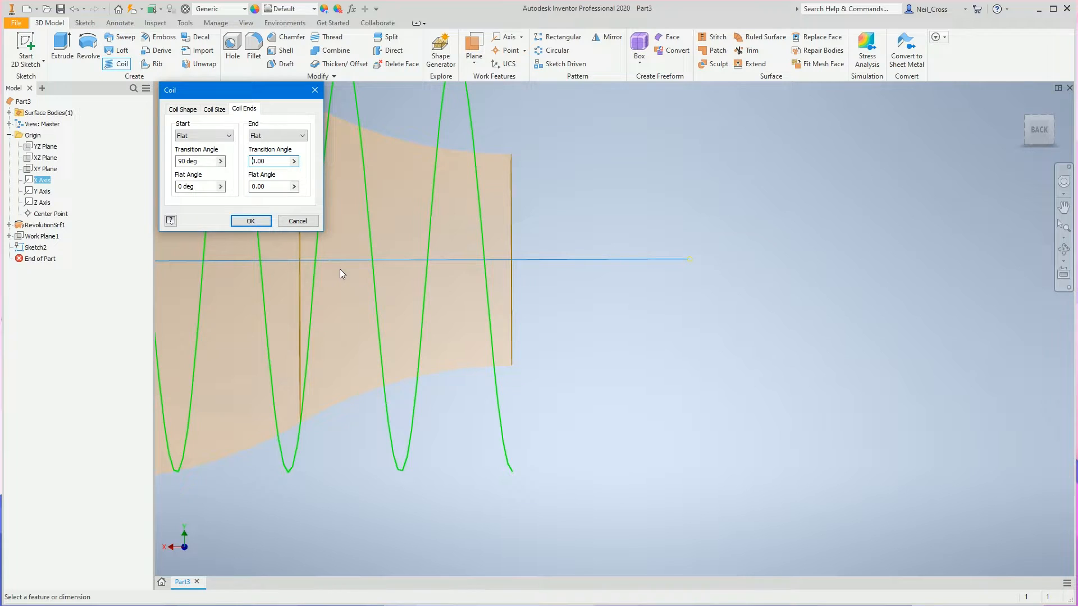
Set the end transition angle of the coil to 90 deg and create the coil surface.
{"action": "type", "text": "9"}
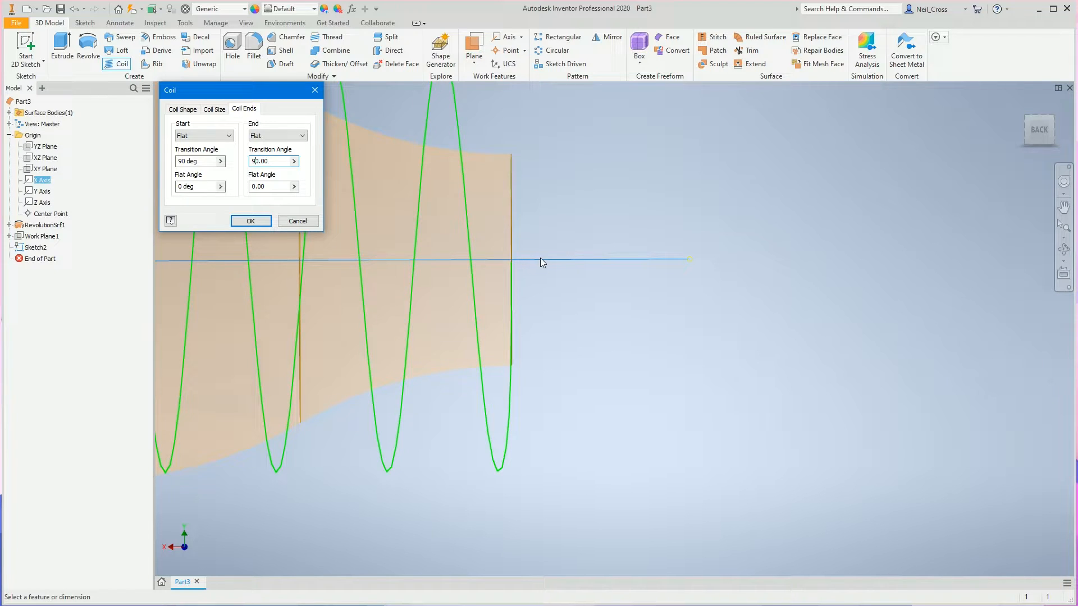
{"action": "left_click", "coordinate": [251, 223]}
{"action": "scroll", "coordinate": [534, 281], "scroll_direction": "up", "scroll_amount": 5}
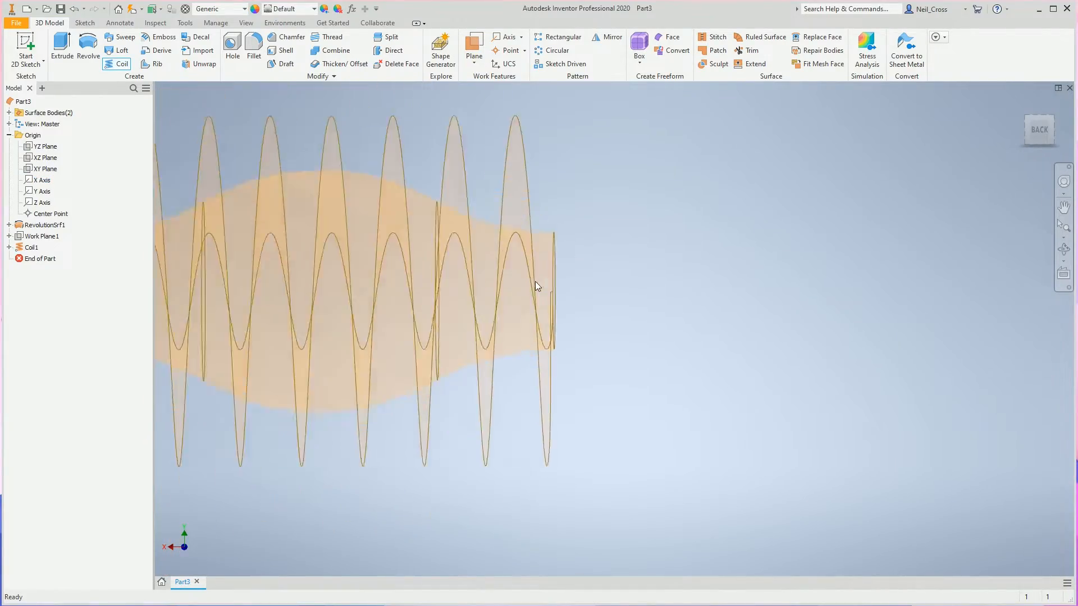
{"action": "middle_click_drag", "start_coordinate": [535, 294], "coordinate": [539, 319], "text": "shift"}
{"action": "scroll", "coordinate": [609, 487], "scroll_direction": "up", "scroll_amount": 4}
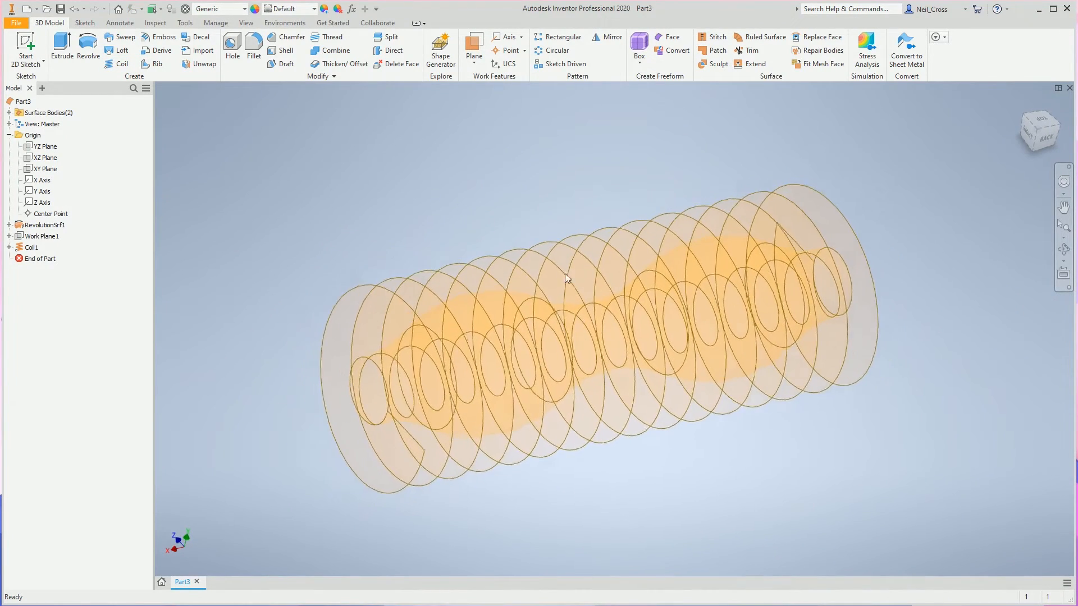
Create a 3D sketch containing the intersection curve between the coil surface and the wavy revolved surface.
{"action": "left_click", "coordinate": [43, 61]}
{"action": "left_click", "coordinate": [33, 103]}
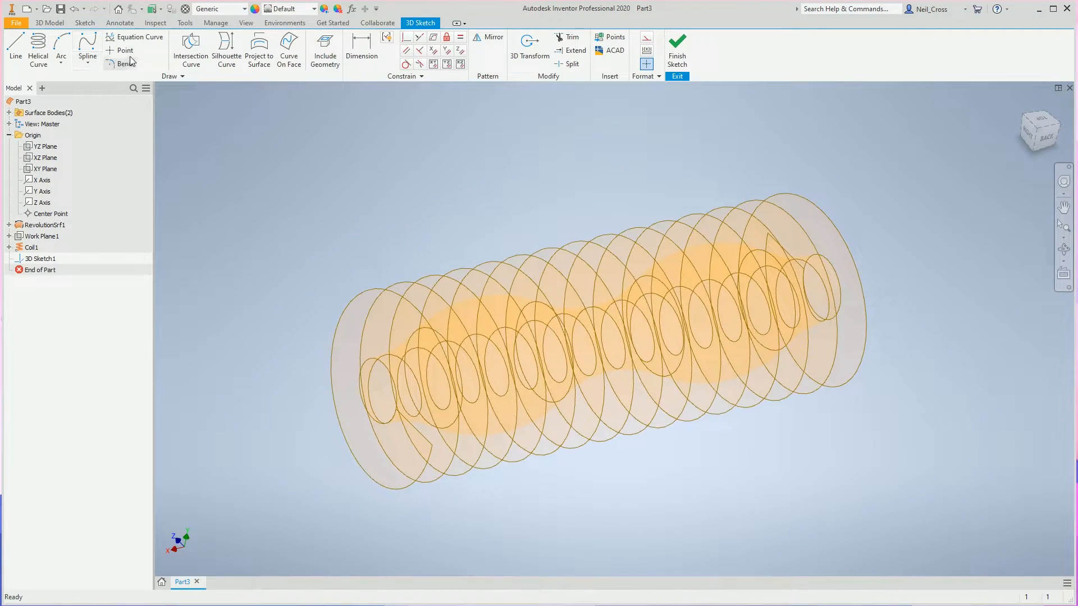
{"action": "left_click", "coordinate": [191, 52]}
{"action": "left_click", "coordinate": [365, 344]}
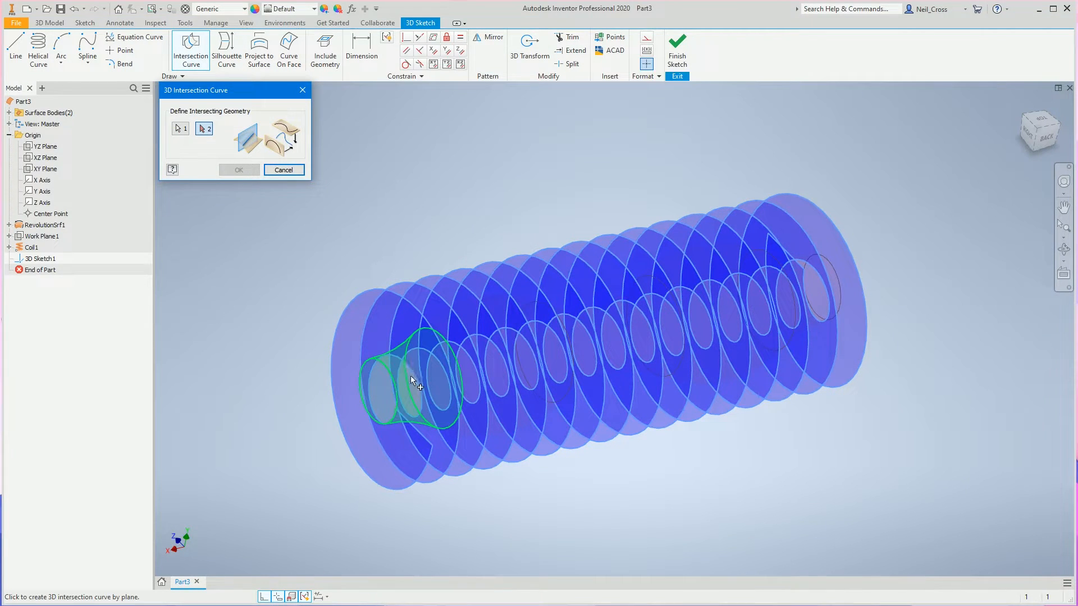
{"action": "left_click", "coordinate": [435, 368]}
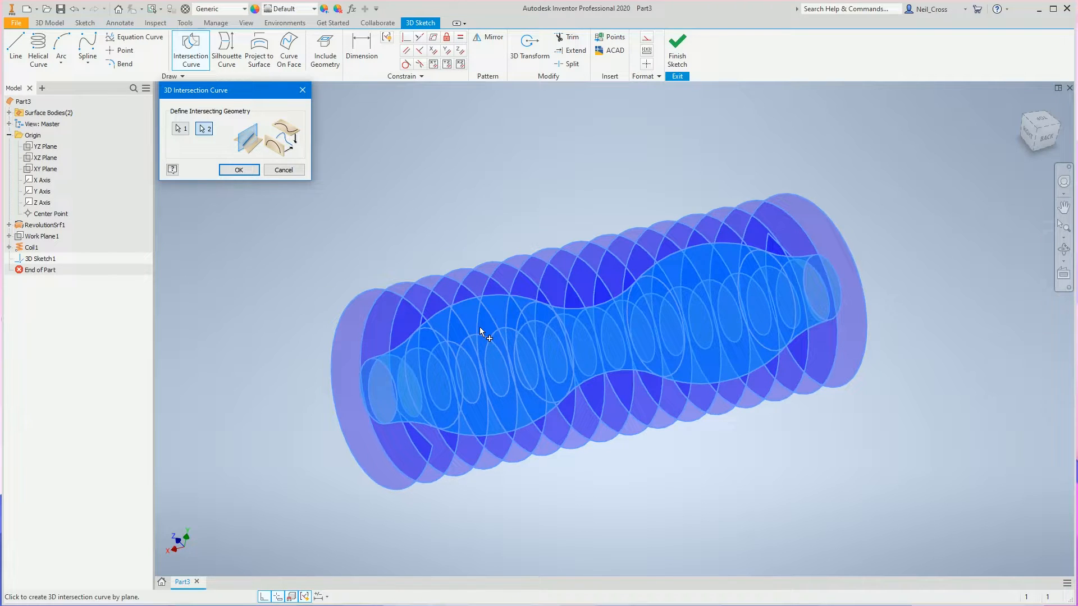
{"action": "left_click", "coordinate": [239, 170]}
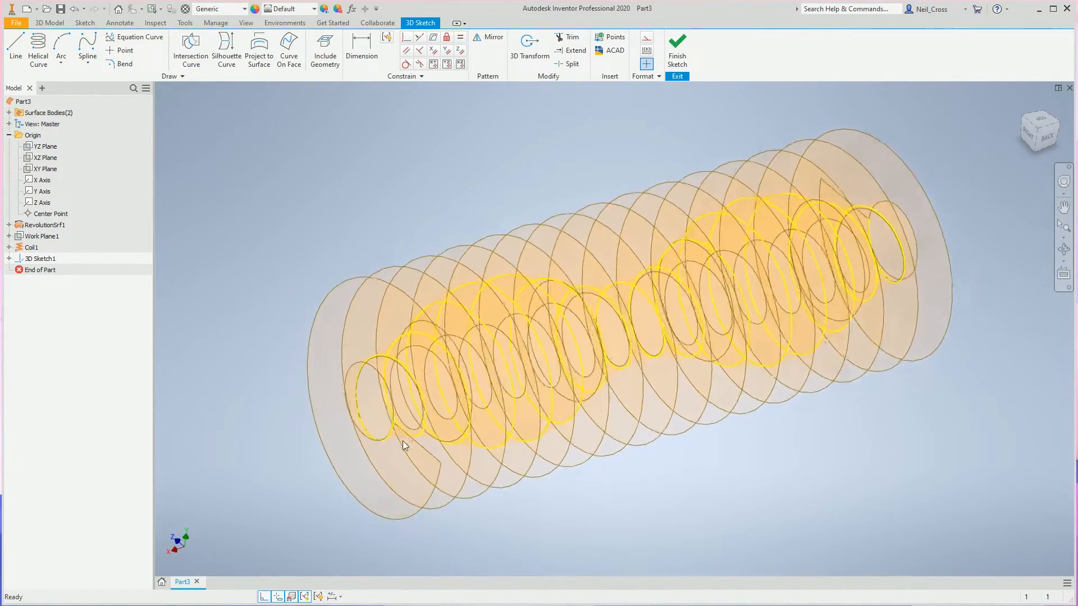
{"action": "middle_click_drag", "start_coordinate": [421, 439], "coordinate": [724, 384], "text": "shift"}
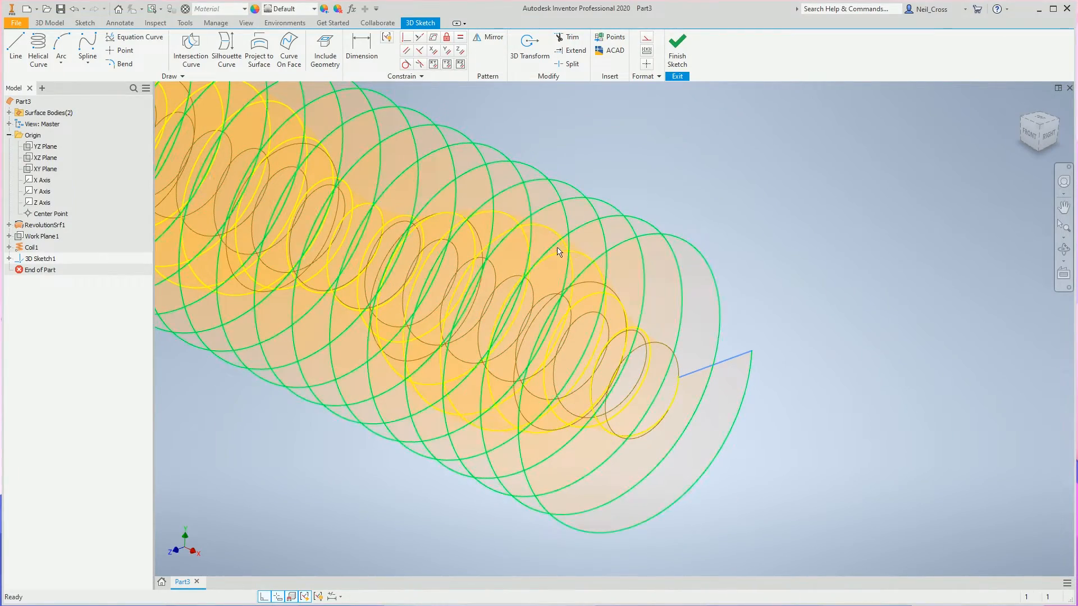
{"action": "mouse_move", "coordinate": [504, 269]}
{"action": "middle_mouse_down", "text": "shift"}
{"action": "mouse_move", "coordinate": [325, 218]}
{"action": "mouse_move", "coordinate": [520, 264]}
{"action": "mouse_move", "coordinate": [575, 296]}
{"action": "mouse_move", "coordinate": [589, 237]}
{"action": "mouse_move", "coordinate": [238, 207]}
{"action": "middle_mouse_up", "text": "shift"}
{"action": "left_click", "coordinate": [677, 50]}
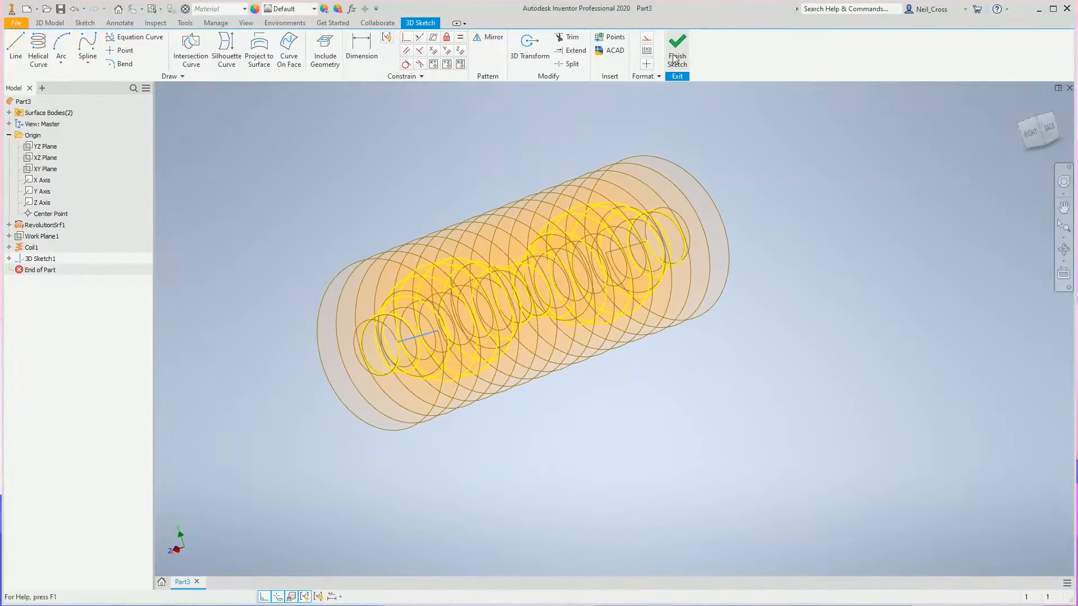
Hide the coil surface and the revolved surface, keeping the 3D sketch curve displayed.
{"action": "left_click", "coordinate": [33, 248]}
{"action": "left_click", "coordinate": [37, 226], "text": "ctrl"}
{"action": "left_click", "coordinate": [32, 237], "text": "ctrl"}
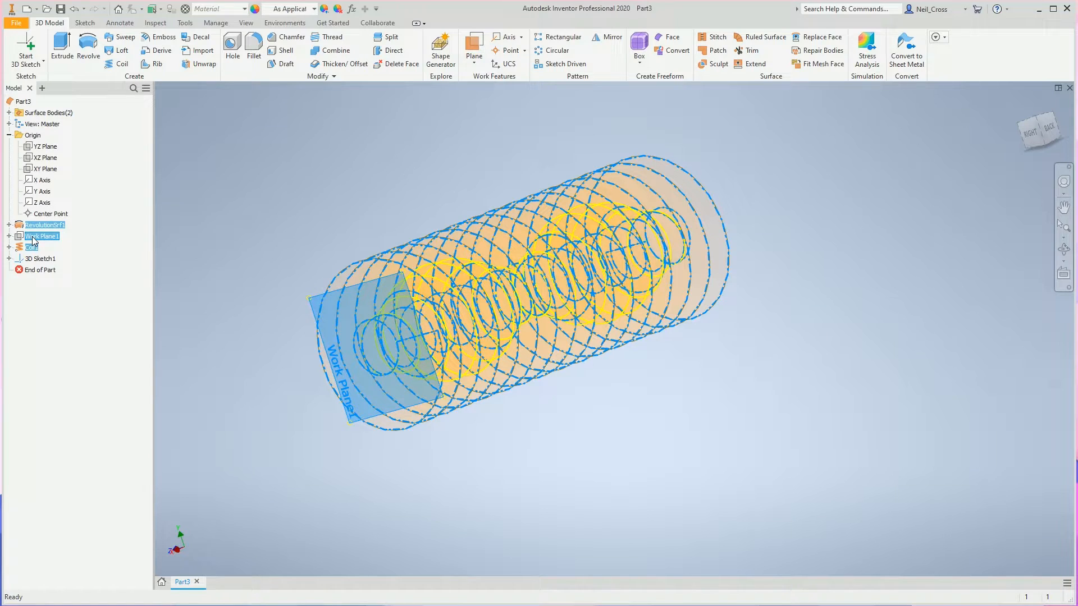
{"action": "right_click", "coordinate": [30, 242]}
{"action": "left_click", "coordinate": [62, 292]}
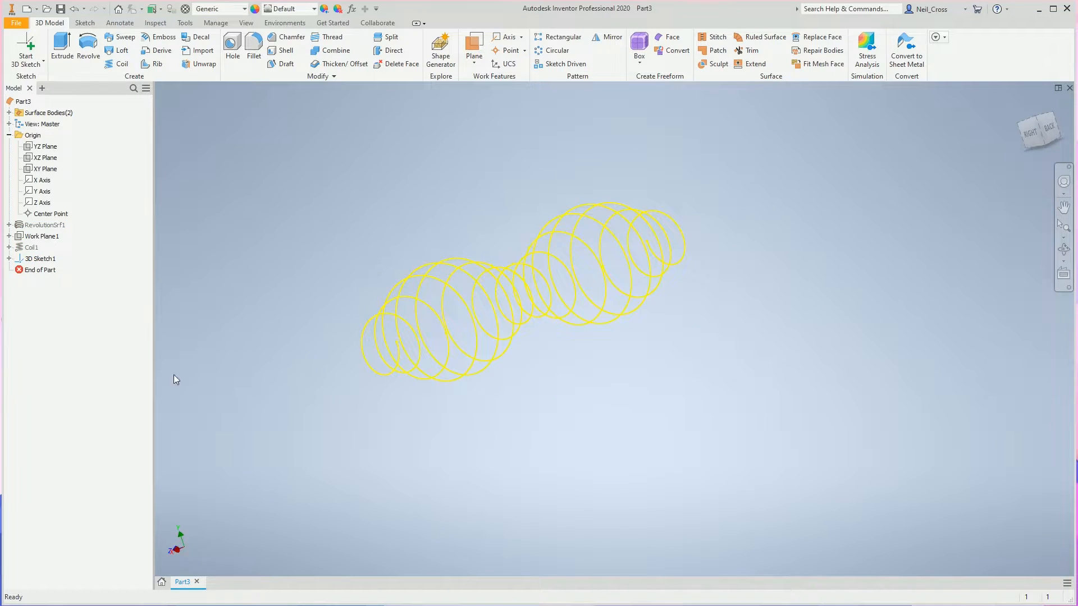
Create a work plane through the end point of the intersection curve and normal to the curve.
{"action": "scroll", "coordinate": [505, 133], "scroll_direction": "up", "scroll_amount": 5}
{"action": "left_click", "coordinate": [475, 49]}
{"action": "scroll", "coordinate": [477, 381], "scroll_direction": "up", "scroll_amount": 5}
{"action": "left_click", "coordinate": [495, 348]}
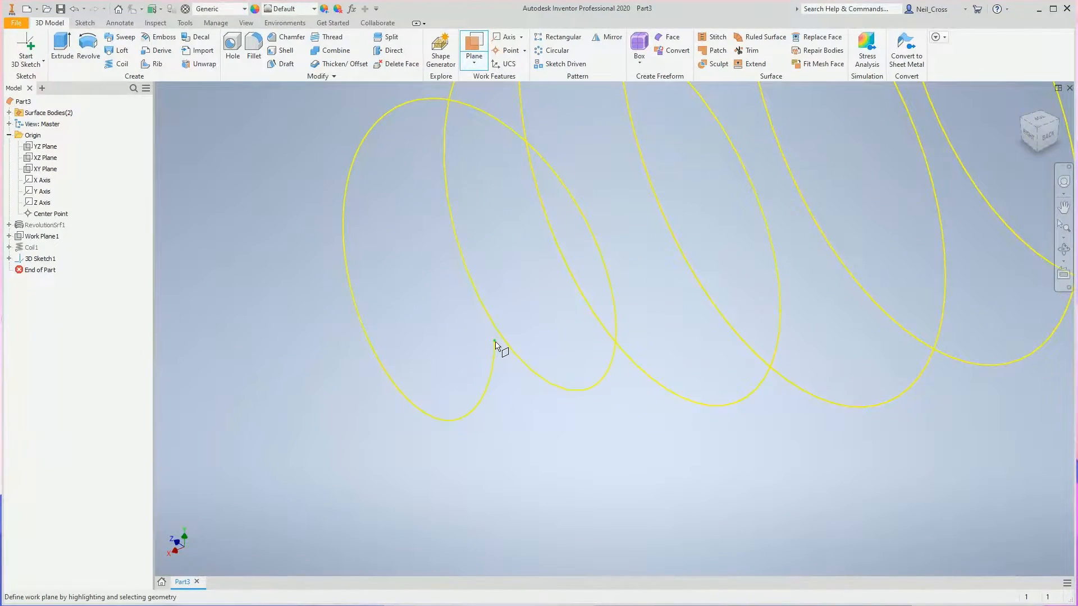
{"action": "left_click", "coordinate": [492, 362]}
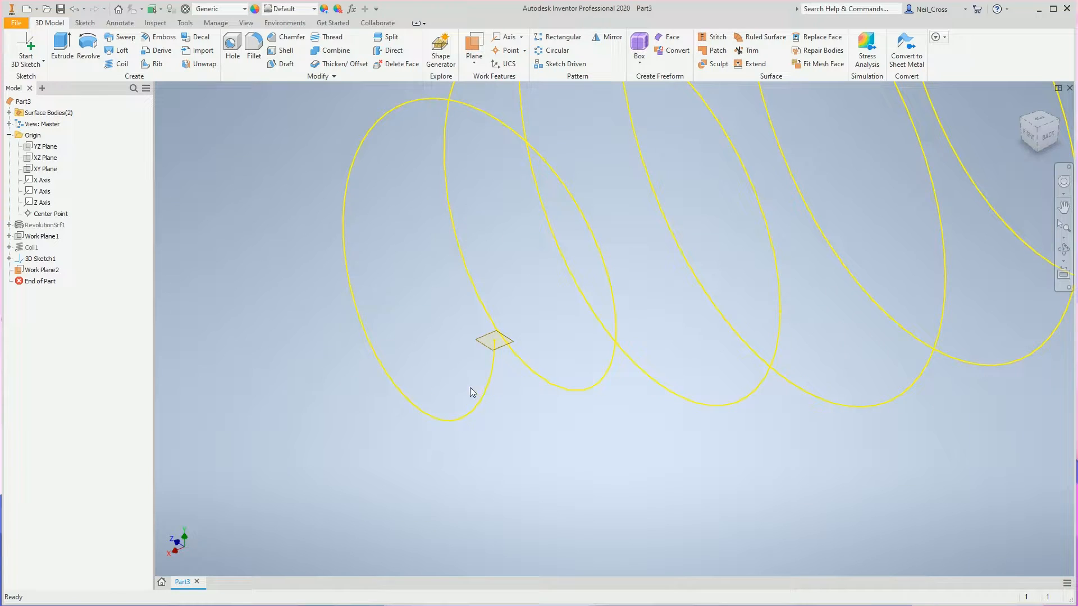
Start a 2D sketch on the new work plane at the end of the intersection curve.
{"action": "middle_click_drag", "start_coordinate": [554, 321], "coordinate": [501, 479], "text": "shift"}
{"action": "scroll", "coordinate": [530, 346], "scroll_direction": "up", "scroll_amount": 4}
{"action": "scroll", "coordinate": [535, 386], "scroll_direction": "up", "scroll_amount": 3}
{"action": "scroll", "coordinate": [535, 385], "scroll_direction": "up", "scroll_amount": 1}
{"action": "scroll", "coordinate": [500, 479], "scroll_direction": "down", "scroll_amount": 3}
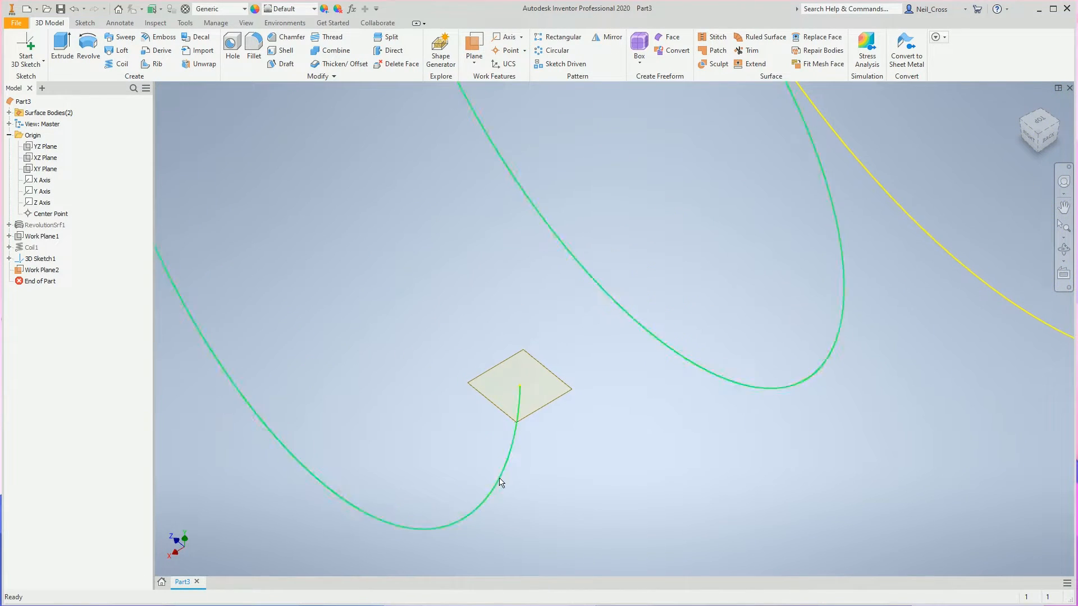
{"action": "left_click", "coordinate": [41, 62]}
{"action": "left_click", "coordinate": [47, 85]}
{"action": "left_click", "coordinate": [478, 385]}
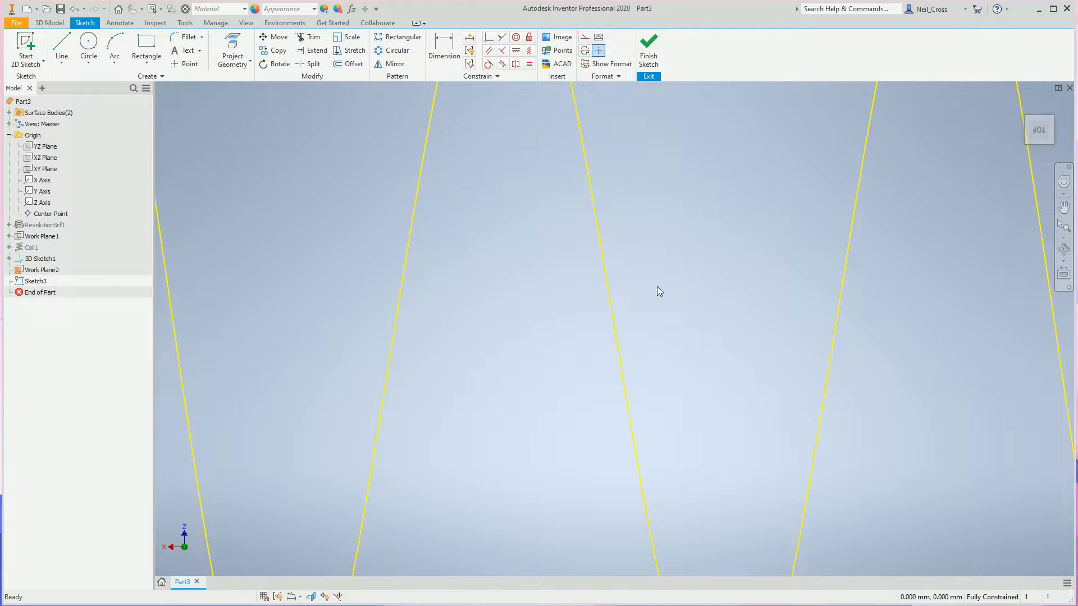
Project the end point of the intersection curve into the 2D sketch.
{"action": "scroll", "coordinate": [566, 380], "scroll_direction": "down", "scroll_amount": 8}
{"action": "mouse_move", "coordinate": [566, 379]}
{"action": "middle_mouse_down"}
{"action": "mouse_move", "coordinate": [664, 387]}
{"action": "mouse_move", "coordinate": [898, 343]}
{"action": "mouse_move", "coordinate": [634, 356]}
{"action": "middle_mouse_up"}
{"action": "scroll", "coordinate": [682, 396], "scroll_direction": "up", "scroll_amount": 5}
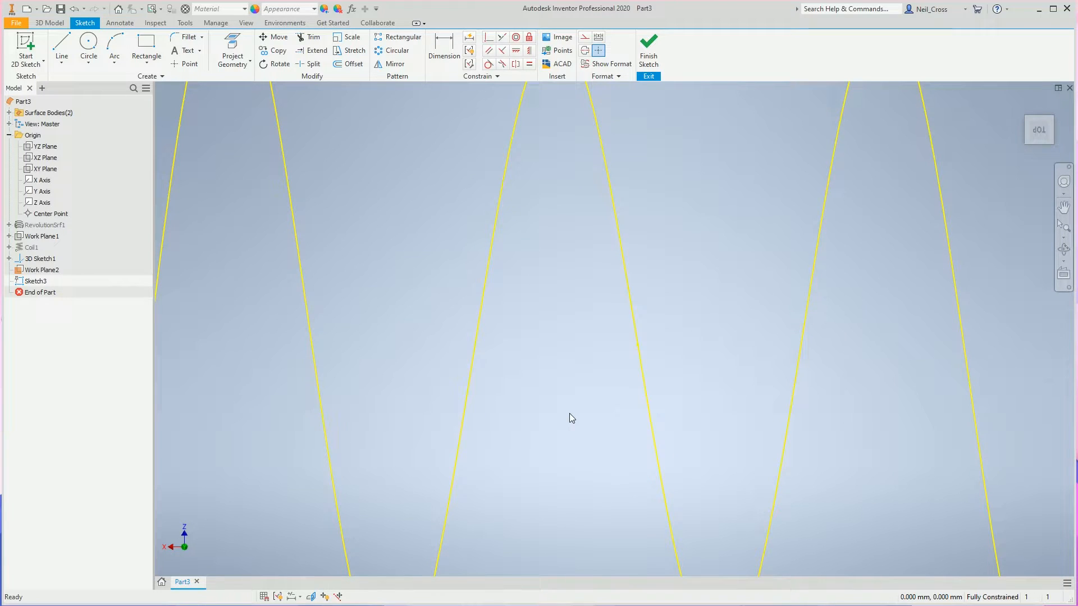
{"action": "scroll", "coordinate": [512, 397], "scroll_direction": "down", "scroll_amount": 8}
{"action": "middle_click_drag", "start_coordinate": [310, 424], "coordinate": [603, 400]}
{"action": "scroll", "coordinate": [544, 394], "scroll_direction": "up", "scroll_amount": 7}
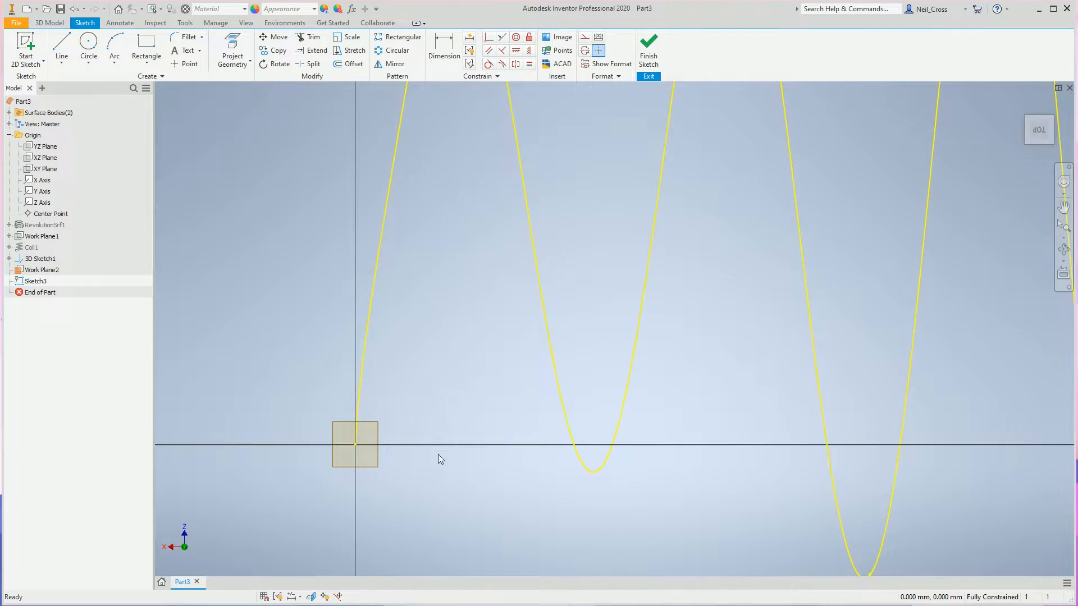
{"action": "middle_click_drag", "start_coordinate": [447, 450], "coordinate": [524, 397]}
{"action": "scroll", "coordinate": [513, 387], "scroll_direction": "up", "scroll_amount": 4}
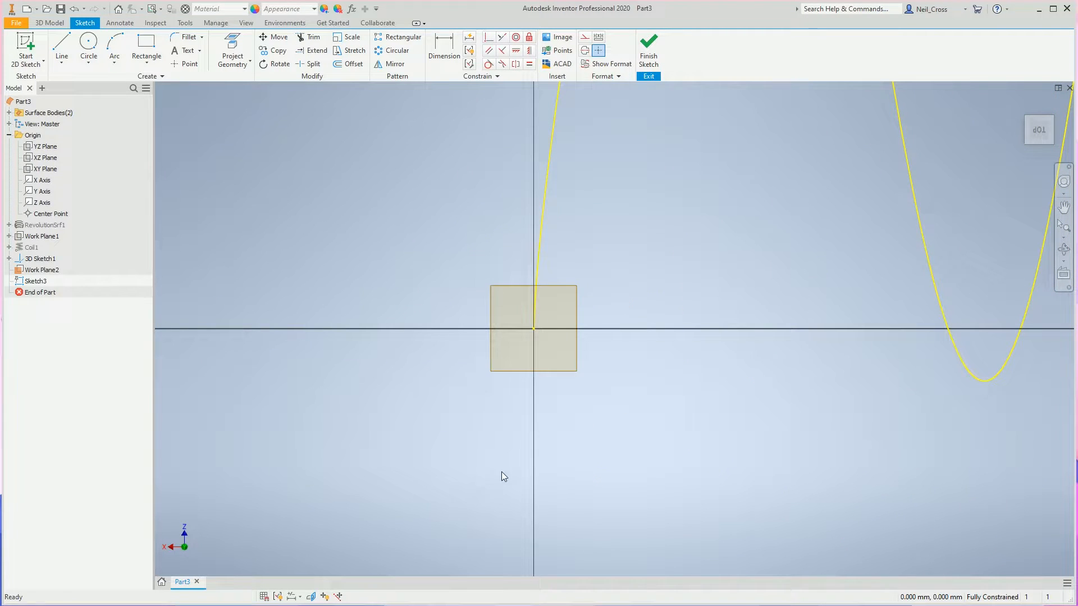
{"action": "scroll", "coordinate": [548, 342], "scroll_direction": "up", "scroll_amount": 4}
{"action": "scroll", "coordinate": [555, 341], "scroll_direction": "down", "scroll_amount": 3}
{"action": "scroll", "coordinate": [578, 336], "scroll_direction": "down", "scroll_amount": 3}
{"action": "scroll", "coordinate": [711, 323], "scroll_direction": "down", "scroll_amount": 5}
{"action": "middle_click_drag", "start_coordinate": [710, 326], "coordinate": [187, 410]}
{"action": "scroll", "coordinate": [599, 352], "scroll_direction": "up", "scroll_amount": 3}
{"action": "mouse_move", "coordinate": [837, 339]}
{"action": "middle_mouse_down"}
{"action": "mouse_move", "coordinate": [373, 358]}
{"action": "mouse_move", "coordinate": [999, 337]}
{"action": "middle_mouse_up"}
{"action": "middle_click_drag", "start_coordinate": [253, 421], "coordinate": [685, 351]}
{"action": "middle_click_drag", "start_coordinate": [325, 409], "coordinate": [819, 386]}
{"action": "scroll", "coordinate": [525, 382], "scroll_direction": "up", "scroll_amount": 2}
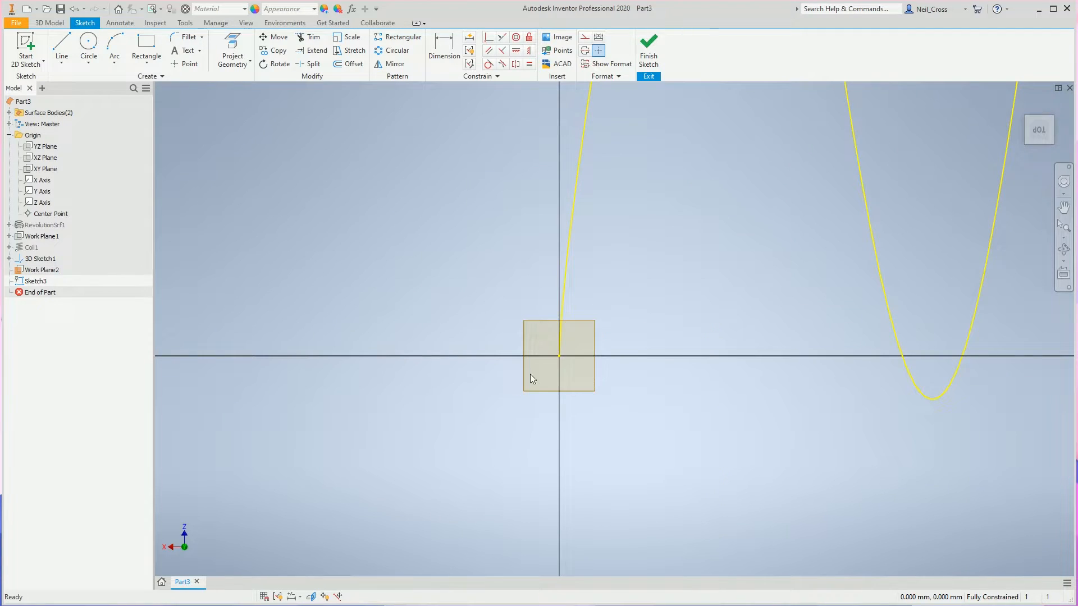
{"action": "scroll", "coordinate": [517, 396], "scroll_direction": "up", "scroll_amount": 2}
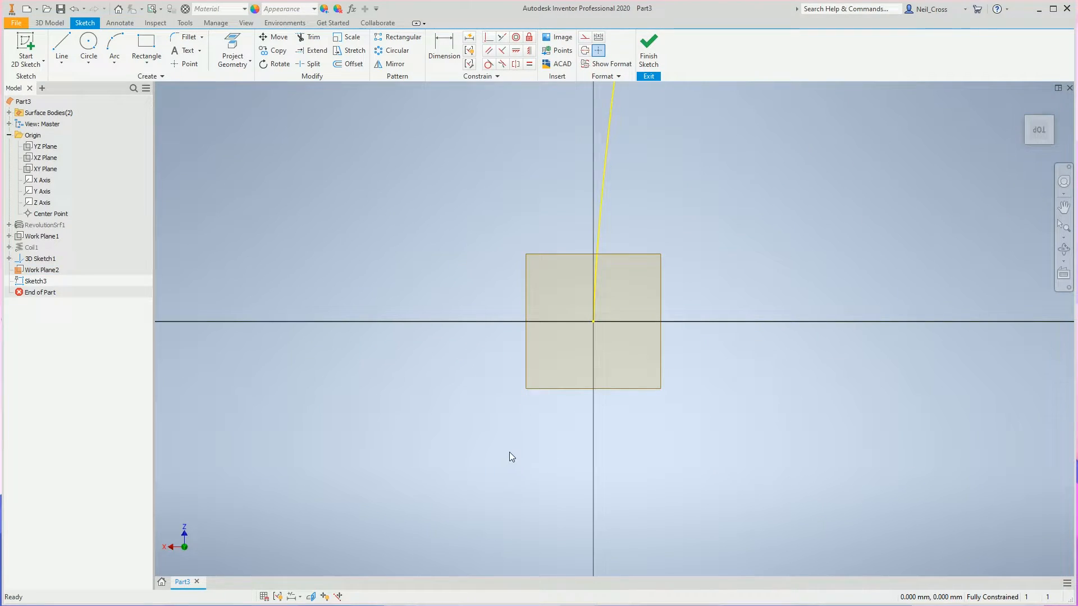
{"action": "left_click", "coordinate": [232, 50]}
{"action": "mouse_move", "coordinate": [414, 184]}
{"action": "middle_mouse_down", "text": "shift"}
{"action": "mouse_move", "coordinate": [739, 274]}
{"action": "mouse_move", "coordinate": [589, 334]}
{"action": "middle_mouse_up", "text": "shift"}
{"action": "left_click", "coordinate": [589, 334]}
Draw a 15 mm diameter circle centred on the curve's end point and finish the sketch.
{"action": "left_click", "coordinate": [89, 46]}
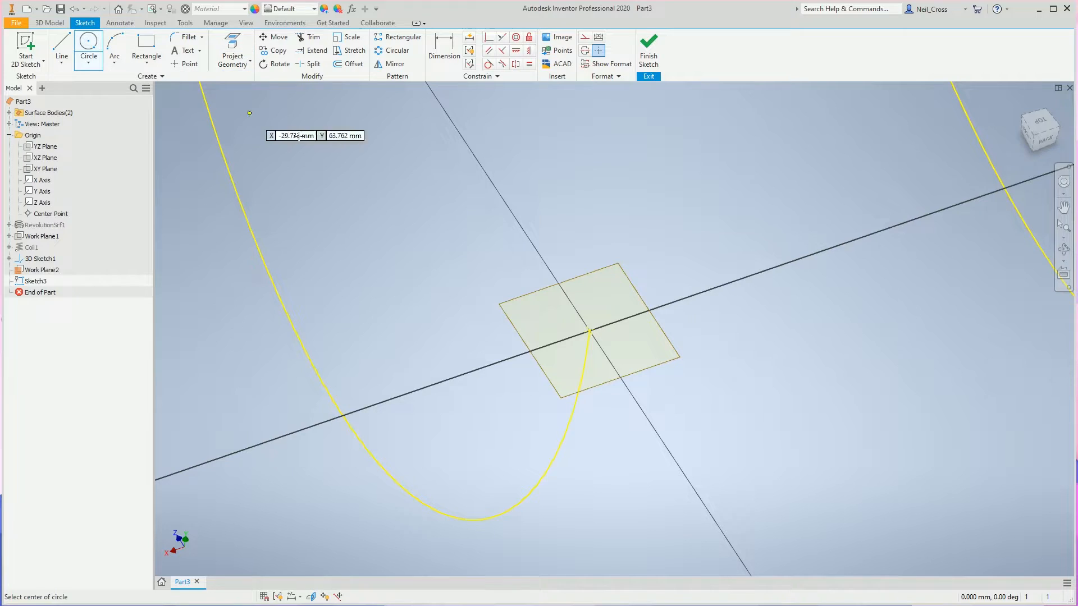
{"action": "left_click", "coordinate": [589, 331]}
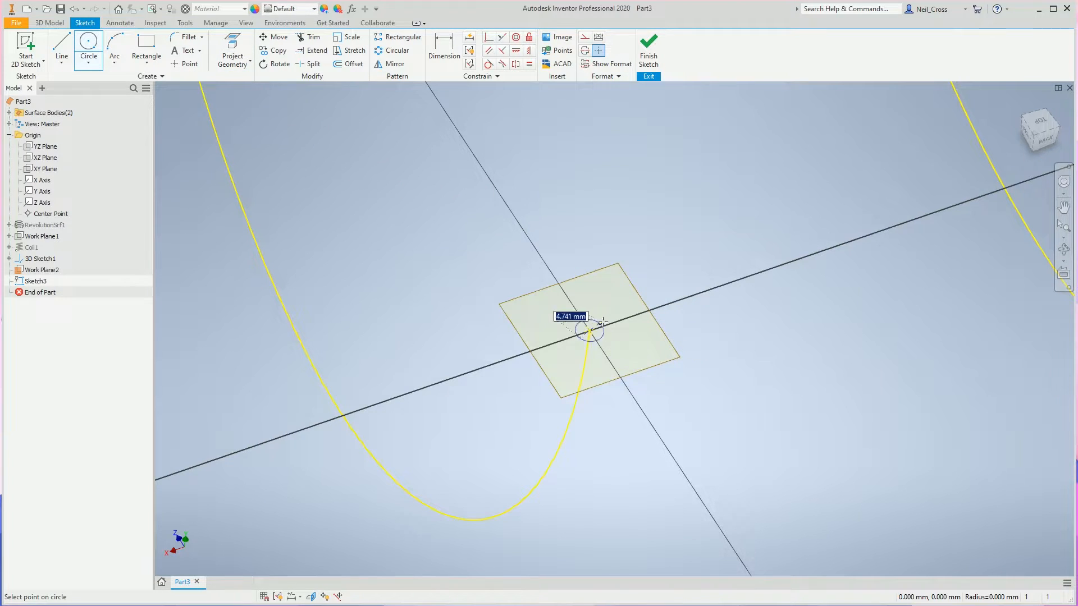
{"action": "type", "text": "15"}
{"action": "key", "text": "Return"}
{"action": "left_click", "coordinate": [646, 52]}
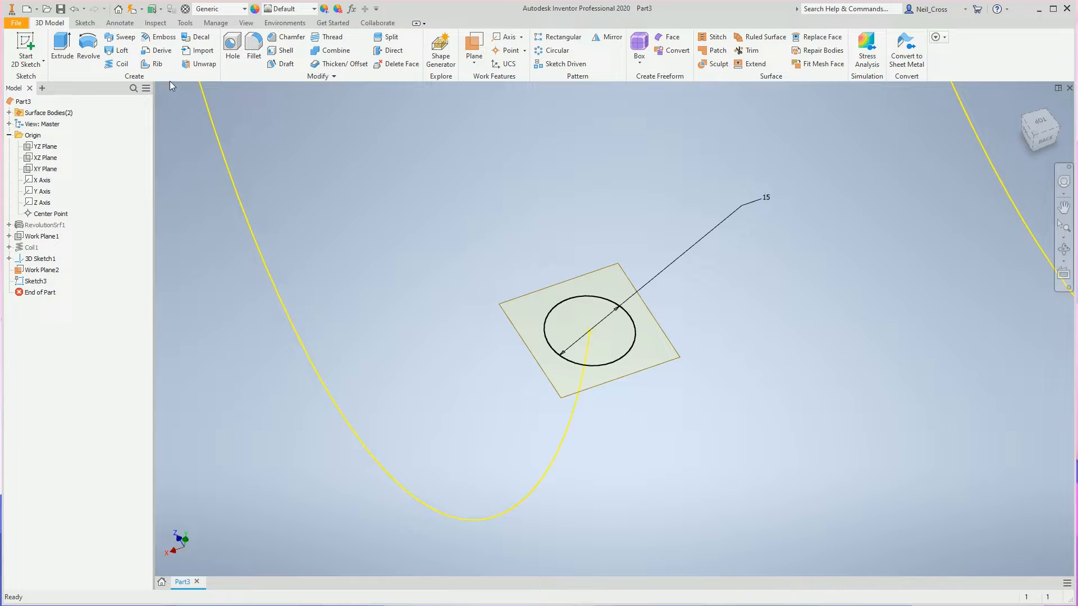
Sweep the 15 mm circle along the 3D intersection curve to create a solid coil.
{"action": "left_click", "coordinate": [120, 37]}
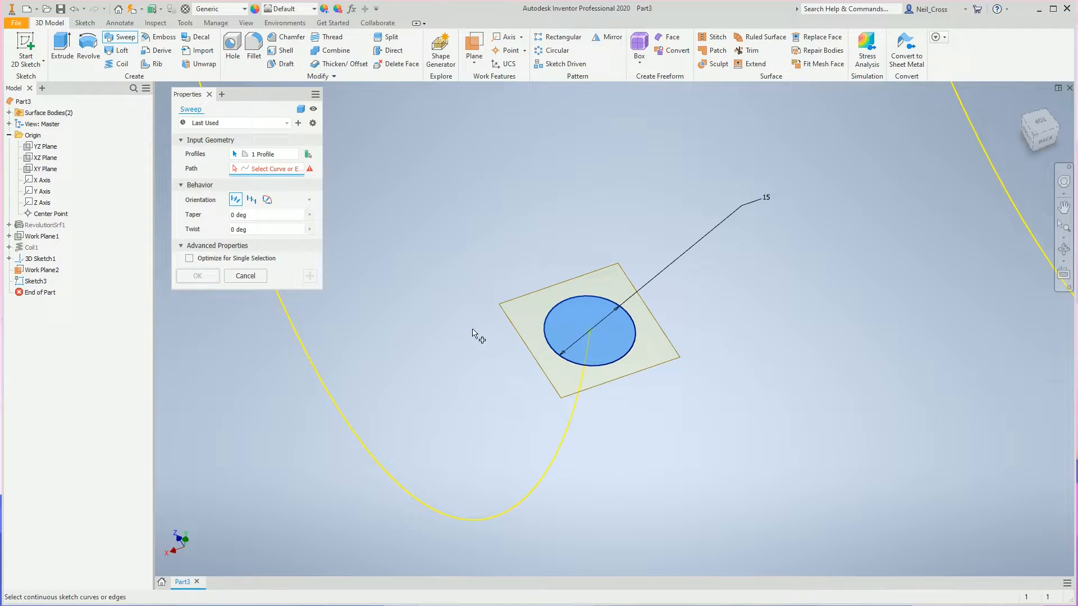
{"action": "left_click", "coordinate": [264, 154]}
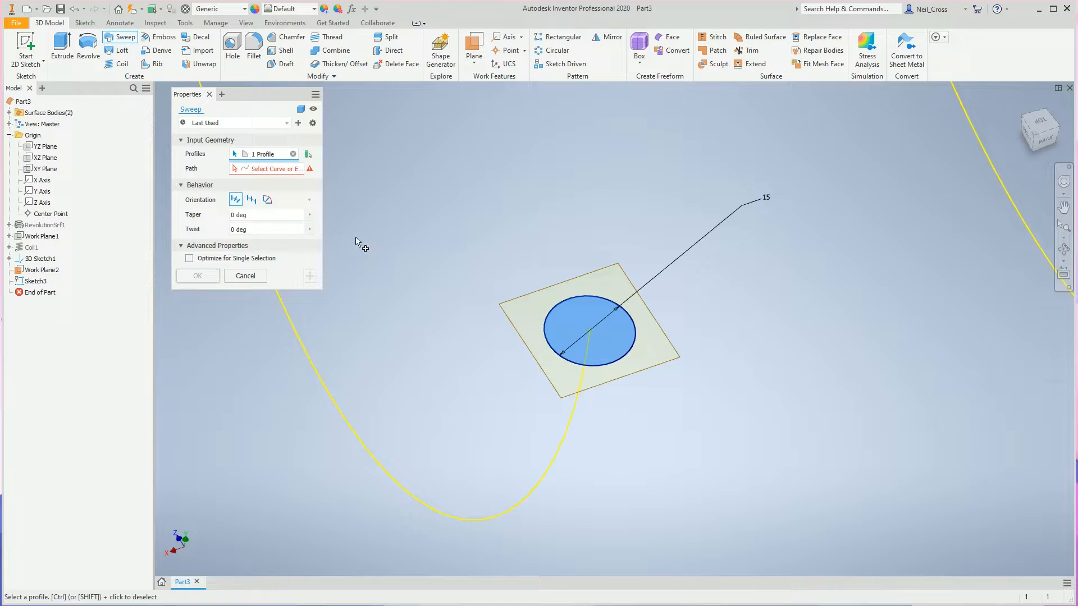
{"action": "left_click", "coordinate": [260, 167]}
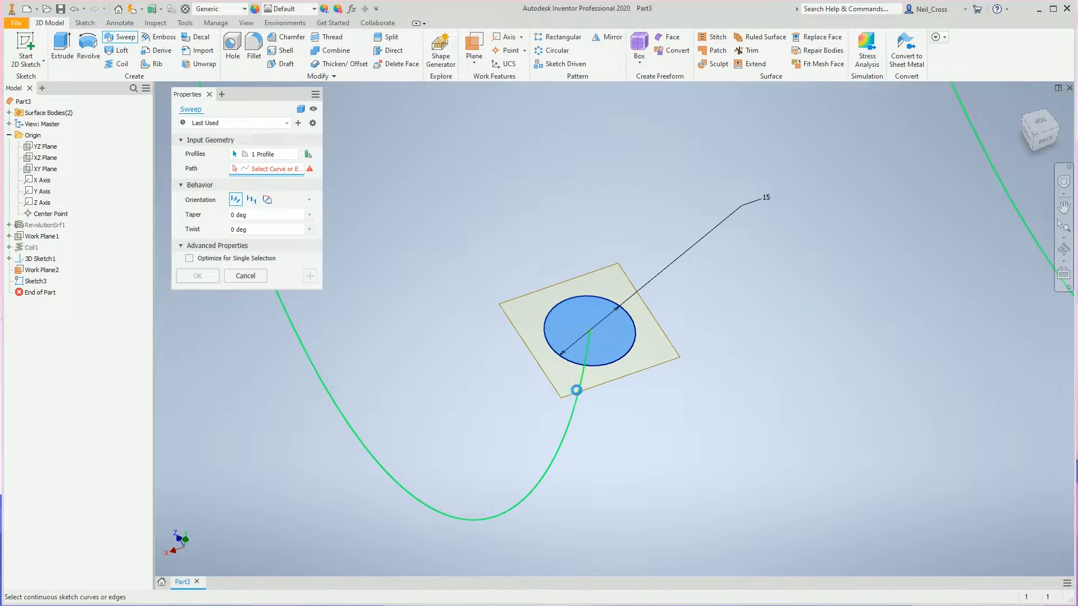
{"action": "left_click", "coordinate": [584, 351]}
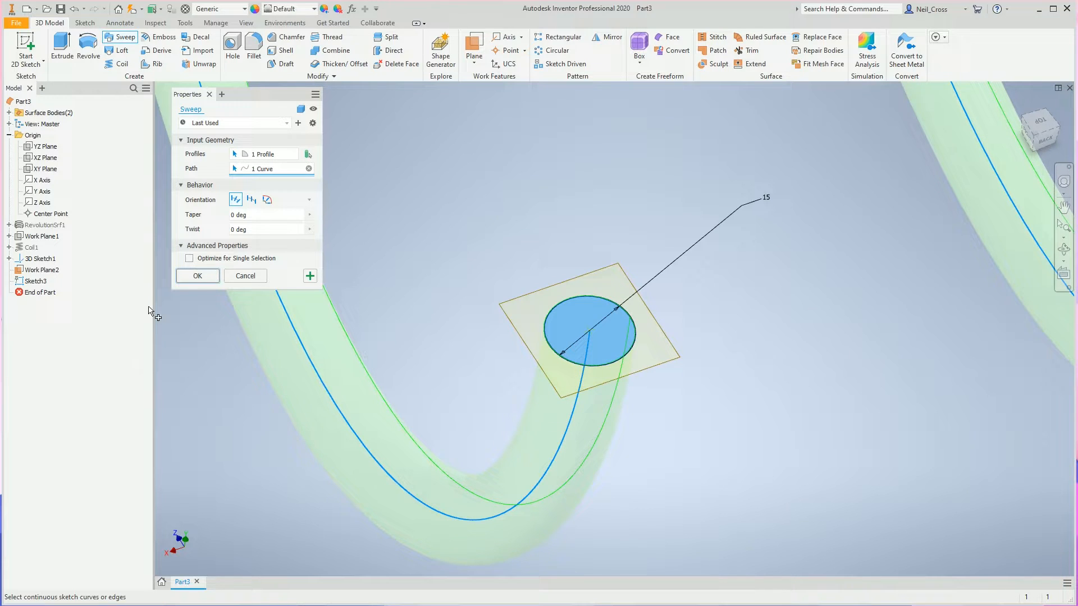
{"action": "left_click", "coordinate": [198, 275]}
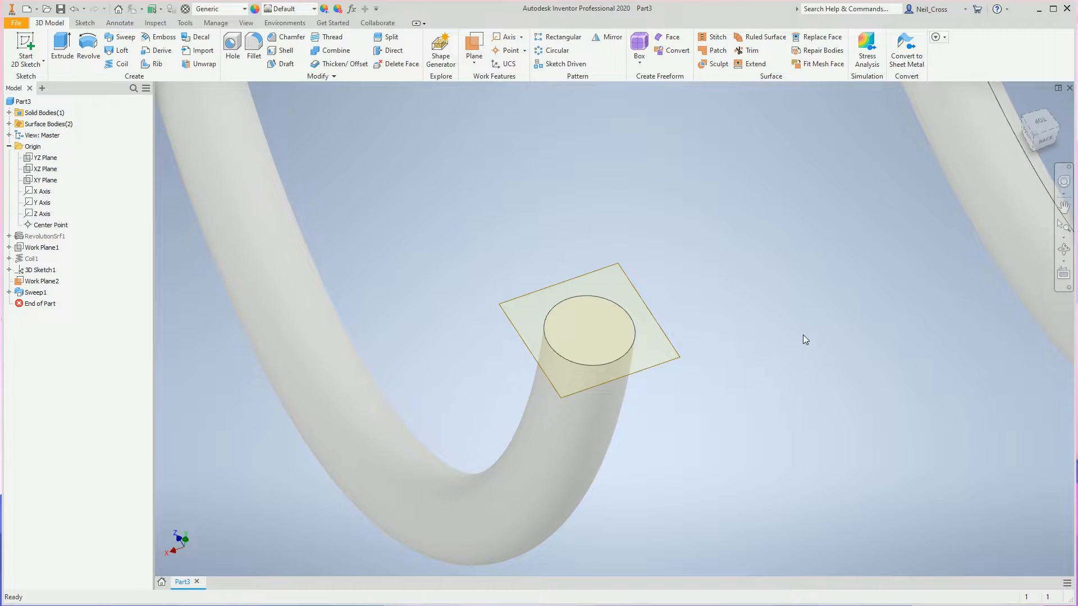
Start a 2D sketch on the circular end face of the swept coil at Work Plane2.
{"action": "scroll", "coordinate": [776, 409], "scroll_direction": "down", "scroll_amount": 10}
{"action": "scroll", "coordinate": [782, 393], "scroll_direction": "down", "scroll_amount": 5}
{"action": "scroll", "coordinate": [464, 425], "scroll_direction": "up", "scroll_amount": 2}
{"action": "scroll", "coordinate": [477, 407], "scroll_direction": "down", "scroll_amount": 2}
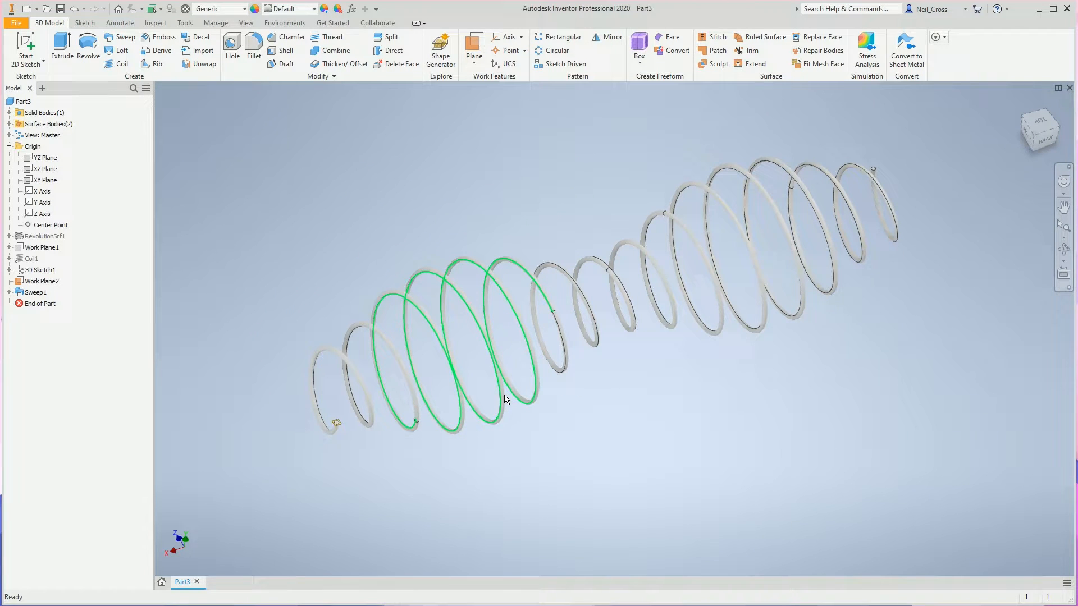
{"action": "middle_click_drag", "start_coordinate": [514, 412], "coordinate": [501, 336], "text": "shift"}
{"action": "scroll", "coordinate": [569, 385], "scroll_direction": "up", "scroll_amount": 6}
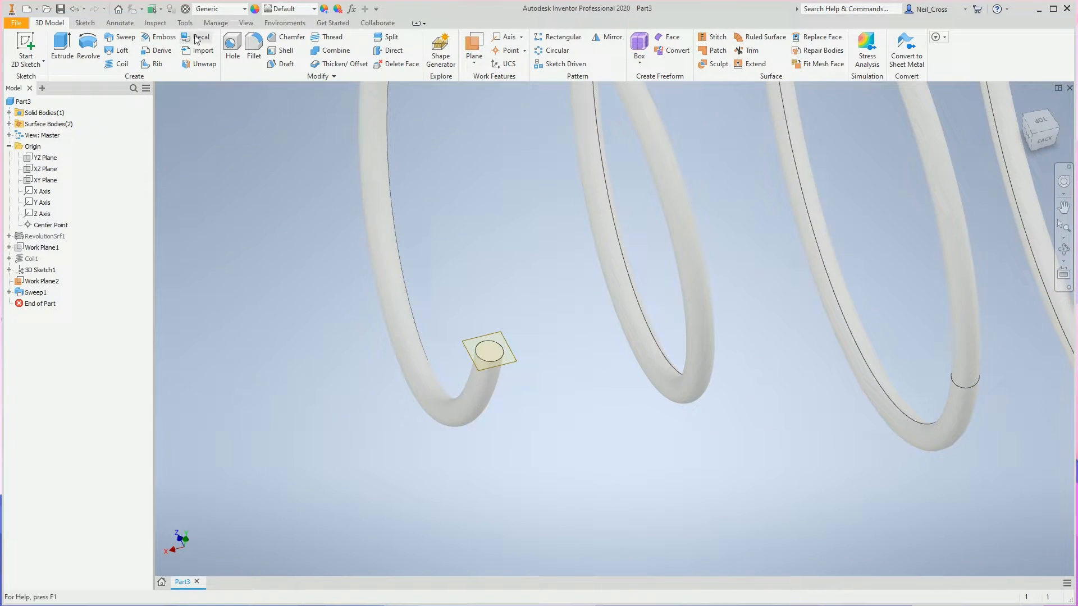
{"action": "left_click", "coordinate": [22, 49]}
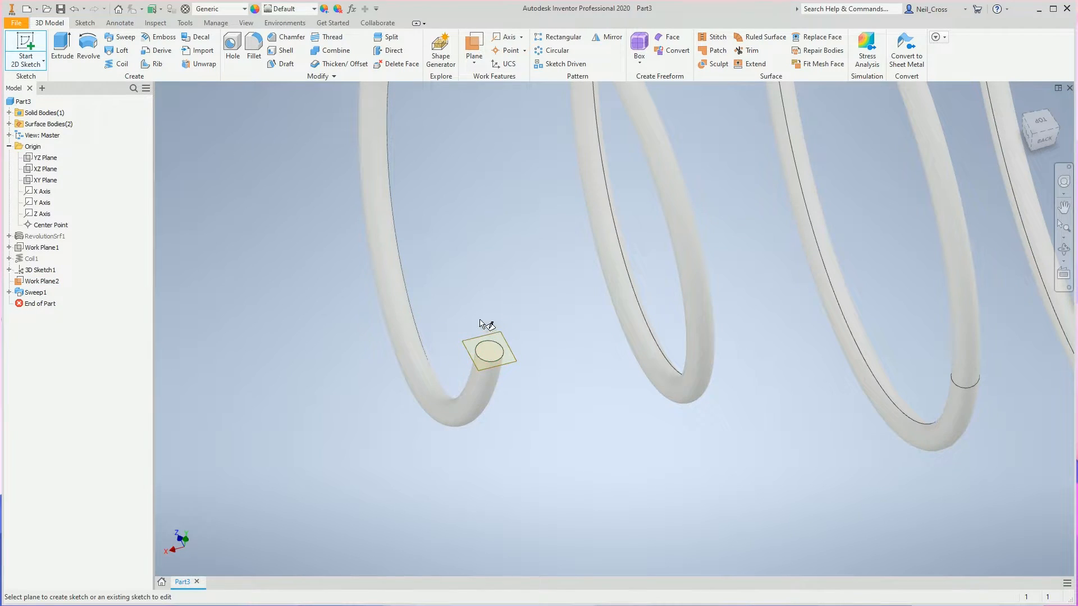
{"action": "scroll", "coordinate": [471, 322], "scroll_direction": "down", "scroll_amount": 5}
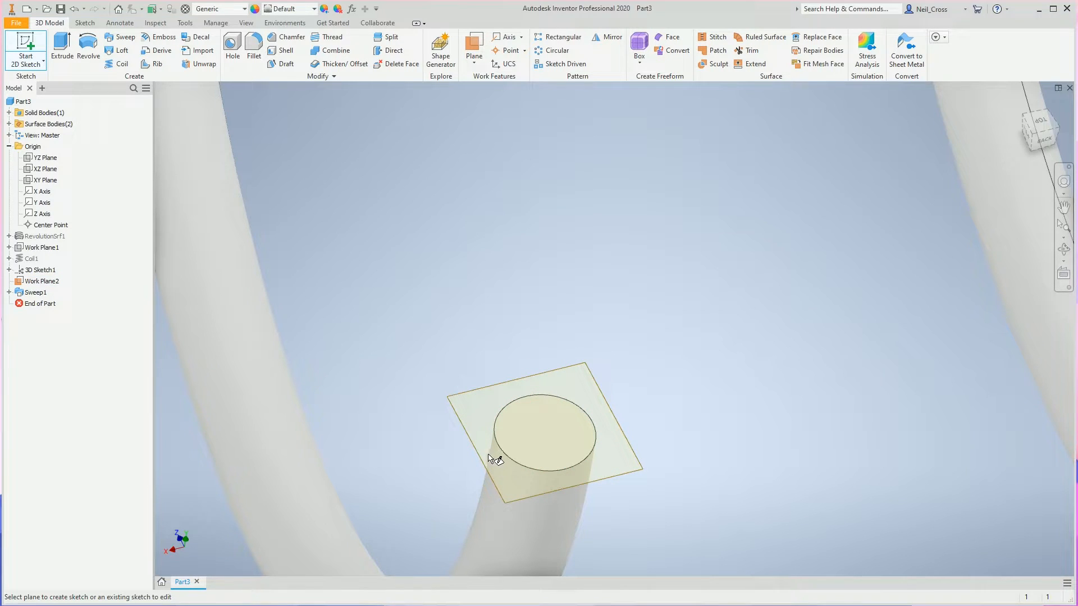
{"action": "left_click", "coordinate": [533, 426]}
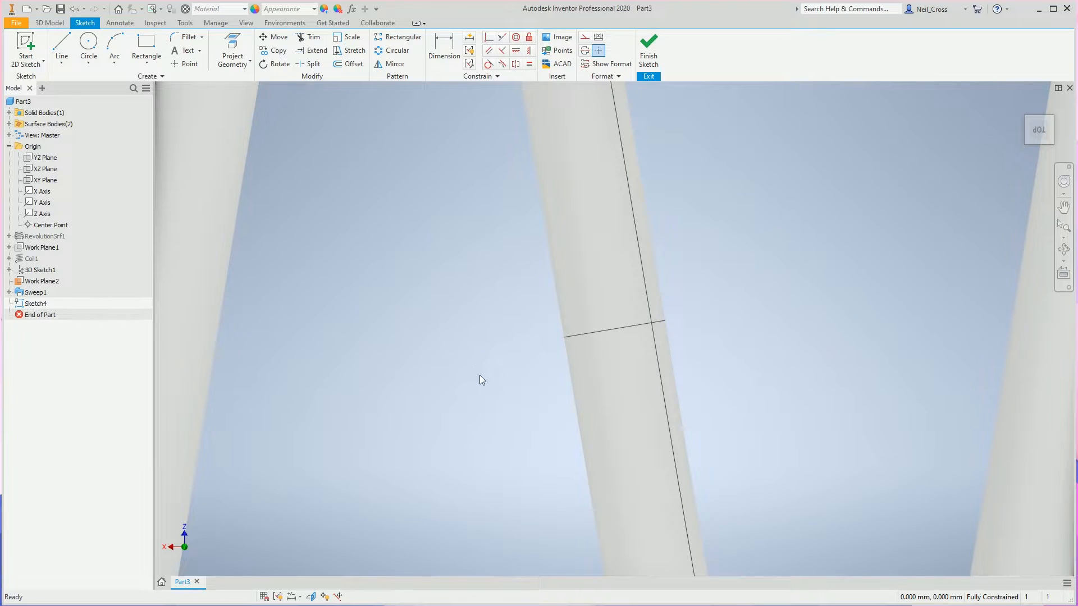
{"action": "scroll", "coordinate": [465, 470], "scroll_direction": "down", "scroll_amount": 8}
{"action": "middle_click_drag", "start_coordinate": [489, 462], "coordinate": [837, 327]}
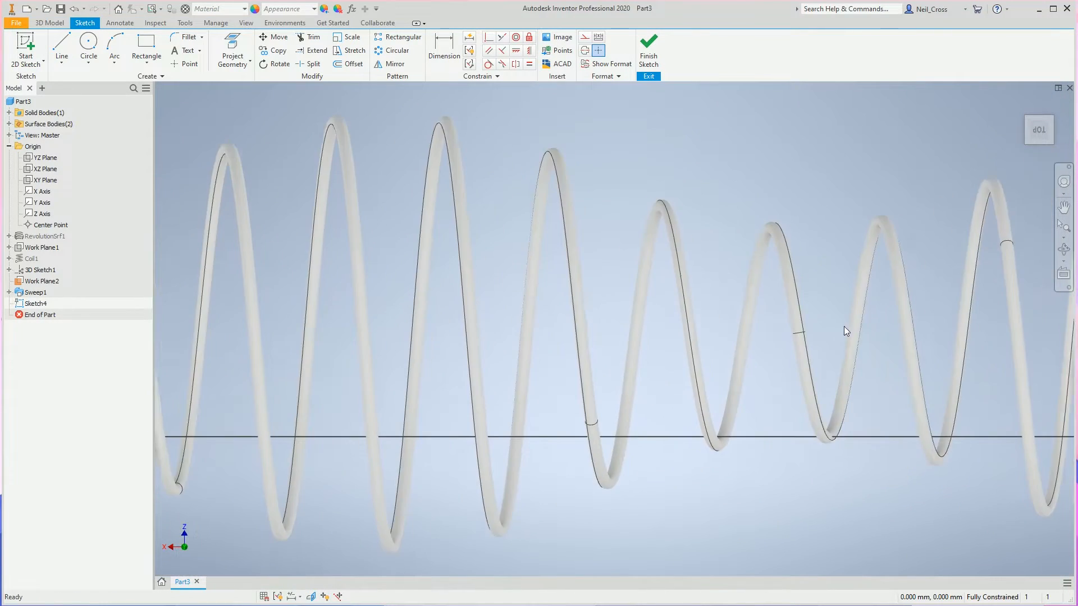
{"action": "middle_click_drag", "start_coordinate": [474, 416], "coordinate": [896, 326]}
{"action": "middle_click_drag", "start_coordinate": [275, 370], "coordinate": [669, 331]}
{"action": "scroll", "coordinate": [812, 295], "scroll_direction": "up", "scroll_amount": 9}
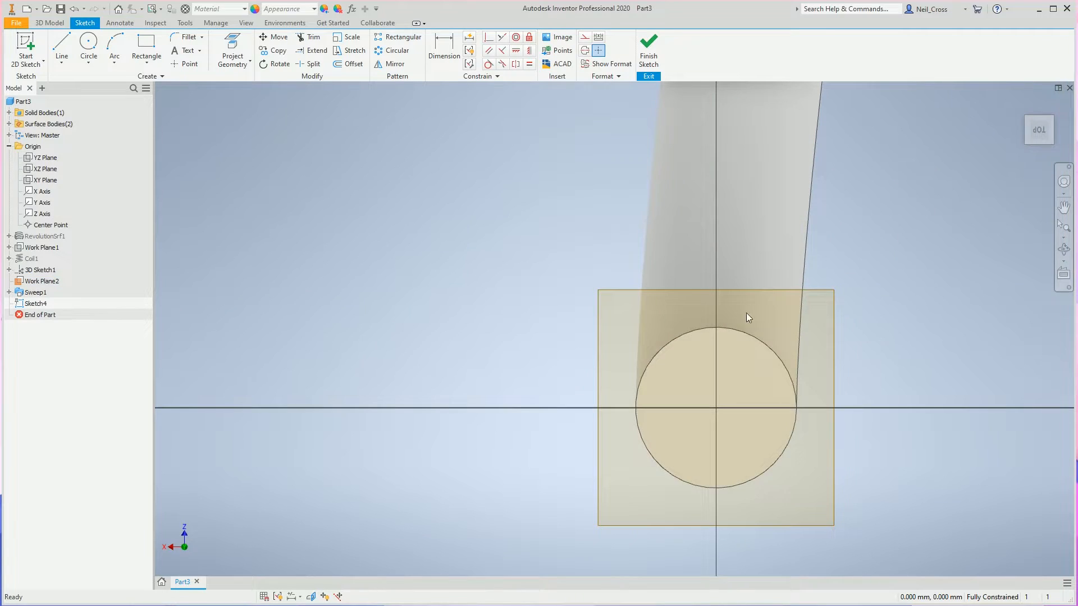
Project the circular edge of the coil's end face into the sketch.
{"action": "scroll", "coordinate": [453, 329], "scroll_direction": "down", "scroll_amount": 5}
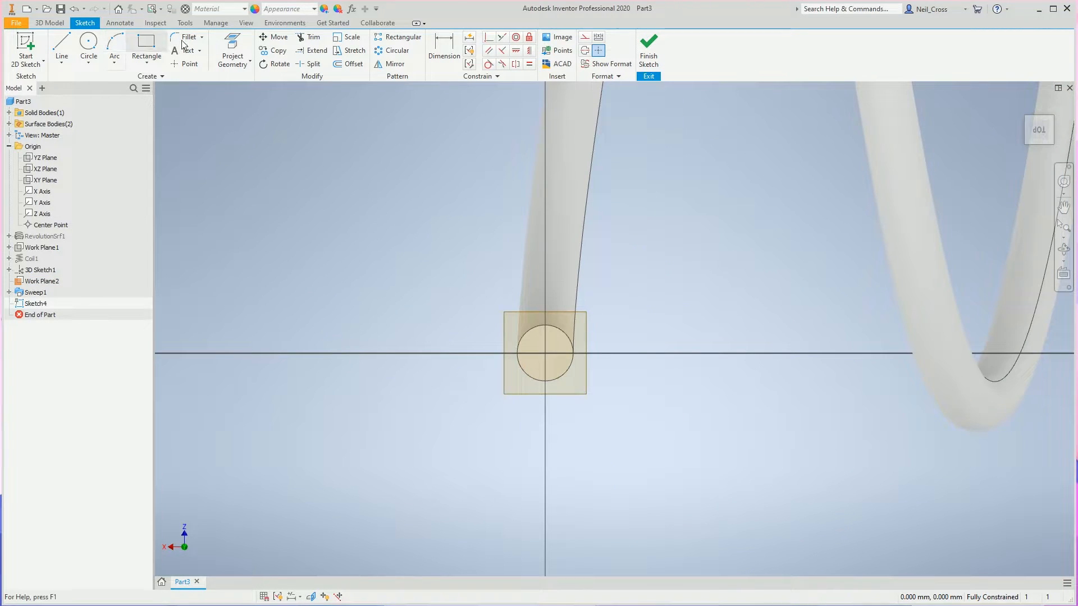
{"action": "left_click", "coordinate": [233, 51]}
{"action": "left_click", "coordinate": [557, 380]}
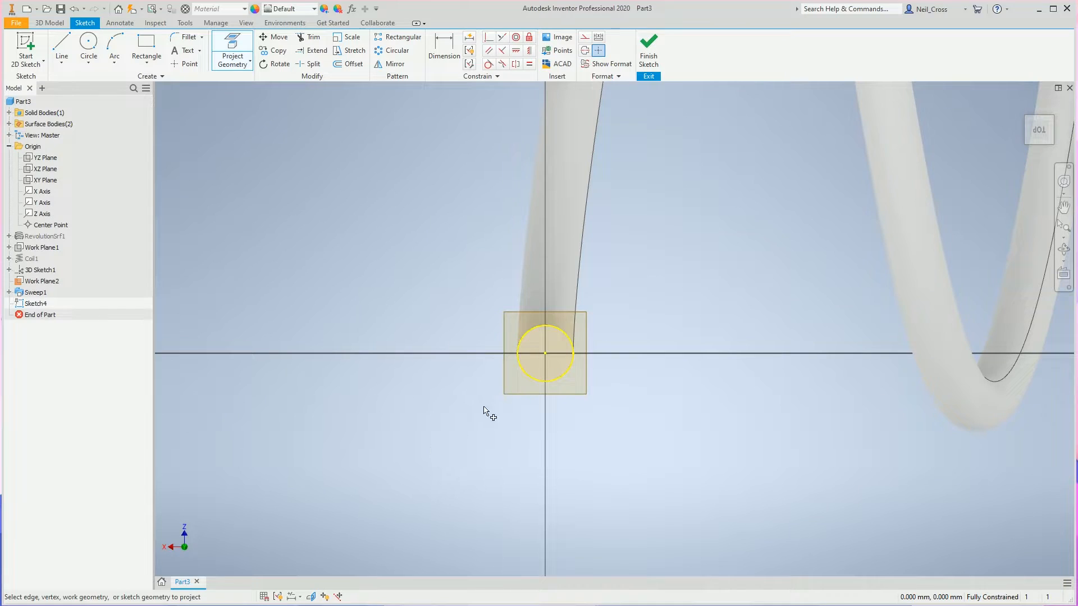
Draw a 50 mm by 50 mm centre-point rectangle on the projected circle's centre and finish the sketch.
{"action": "left_click", "coordinate": [146, 63]}
{"action": "left_click", "coordinate": [152, 128]}
{"action": "left_click", "coordinate": [545, 354]}
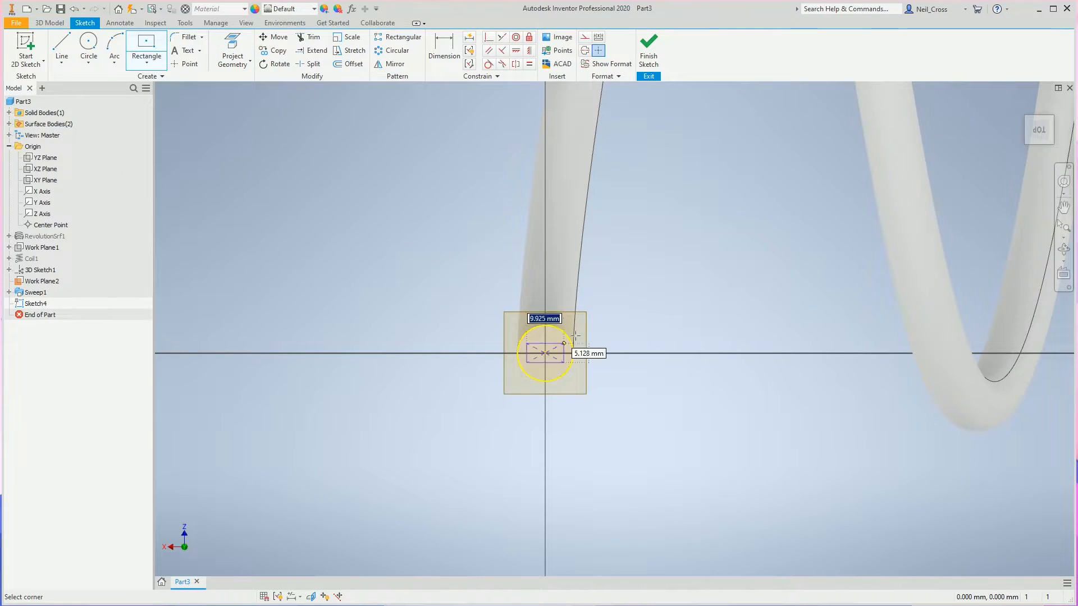
{"action": "type", "text": "50"}
{"action": "key", "text": "Tab"}
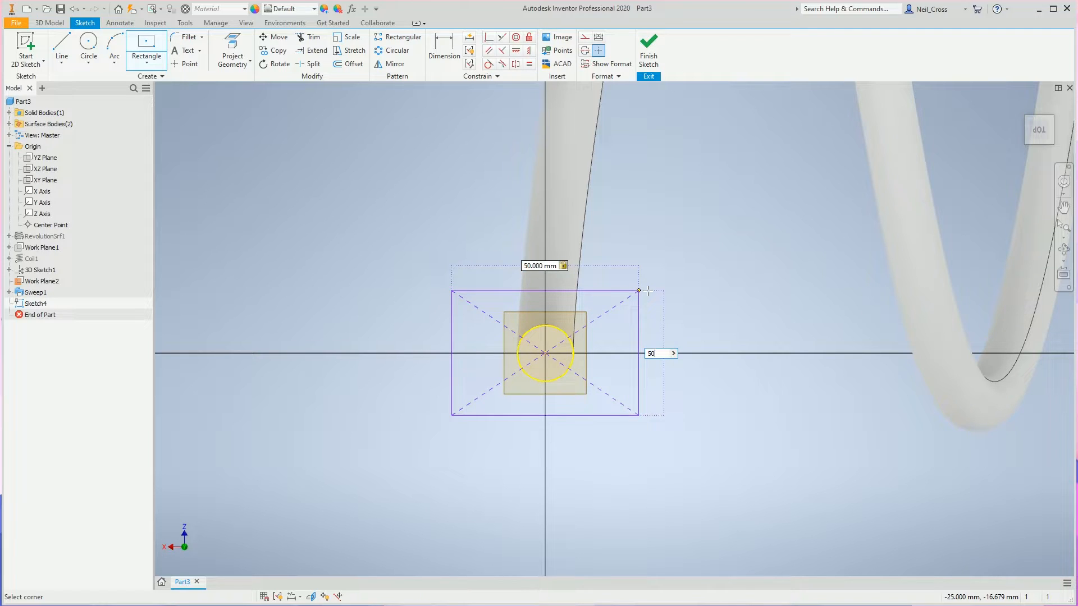
{"action": "type", "text": "50"}
{"action": "key", "text": "Return"}
{"action": "left_click", "coordinate": [648, 51]}
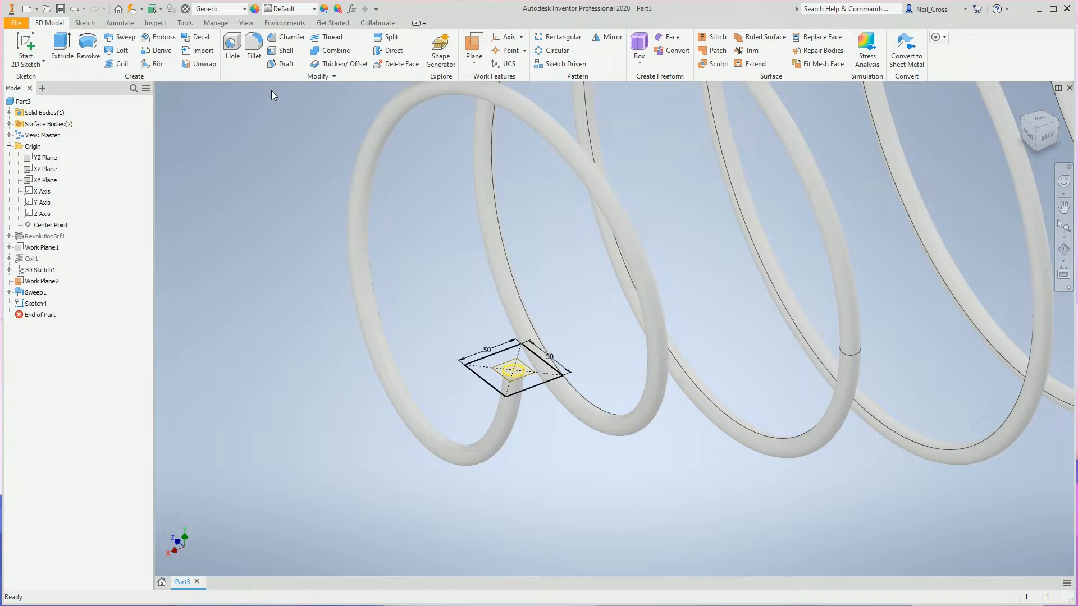
Turn on the visibility of 3D Sketch1, which holds the coil's intersection curve.
{"action": "left_click", "coordinate": [32, 273]}
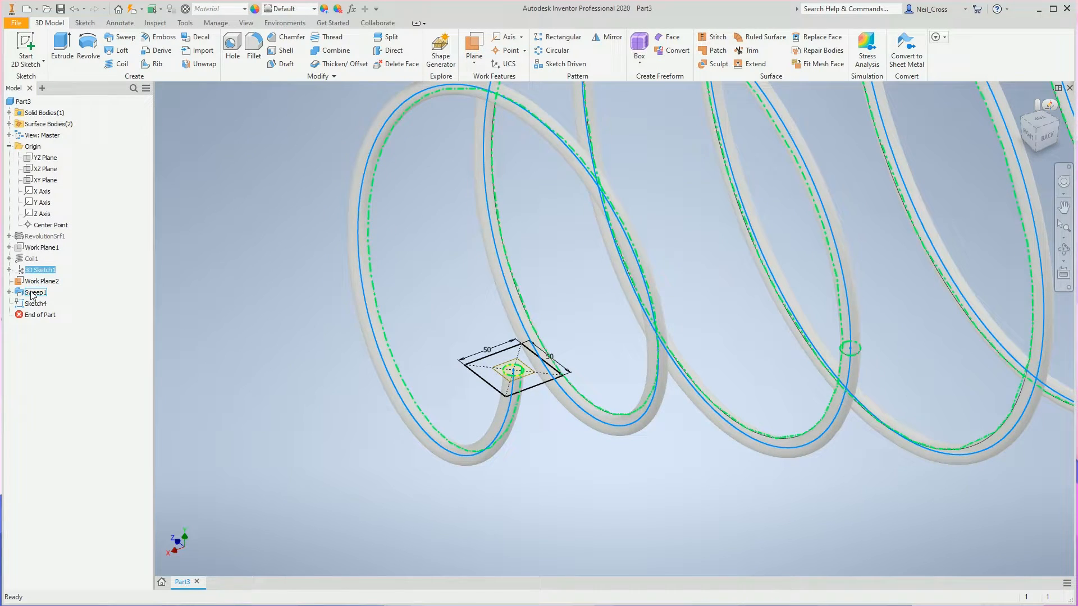
{"action": "right_click", "coordinate": [36, 272]}
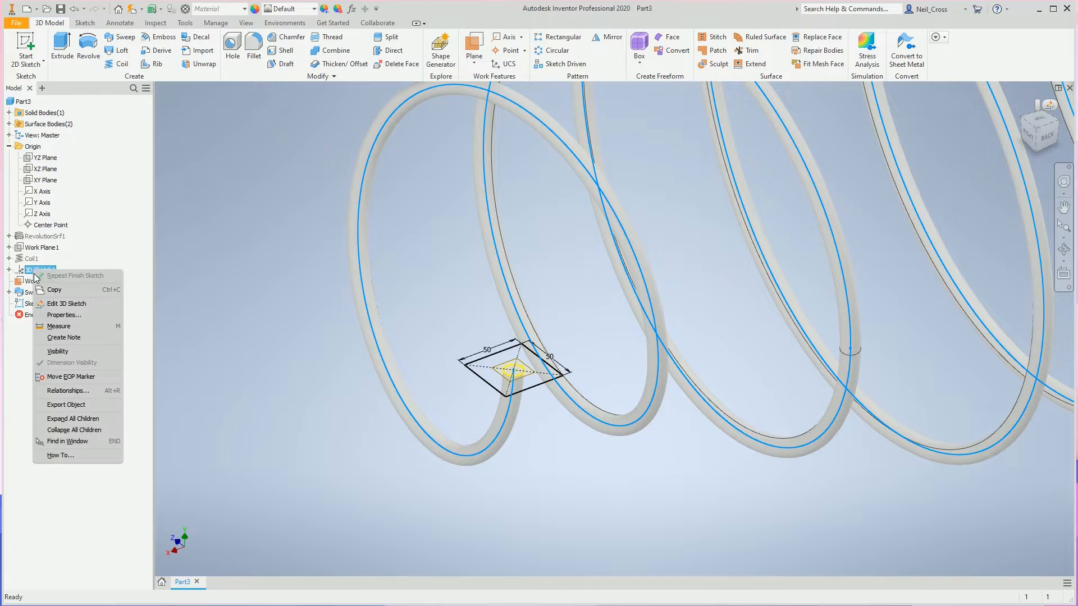
{"action": "left_click", "coordinate": [58, 351]}
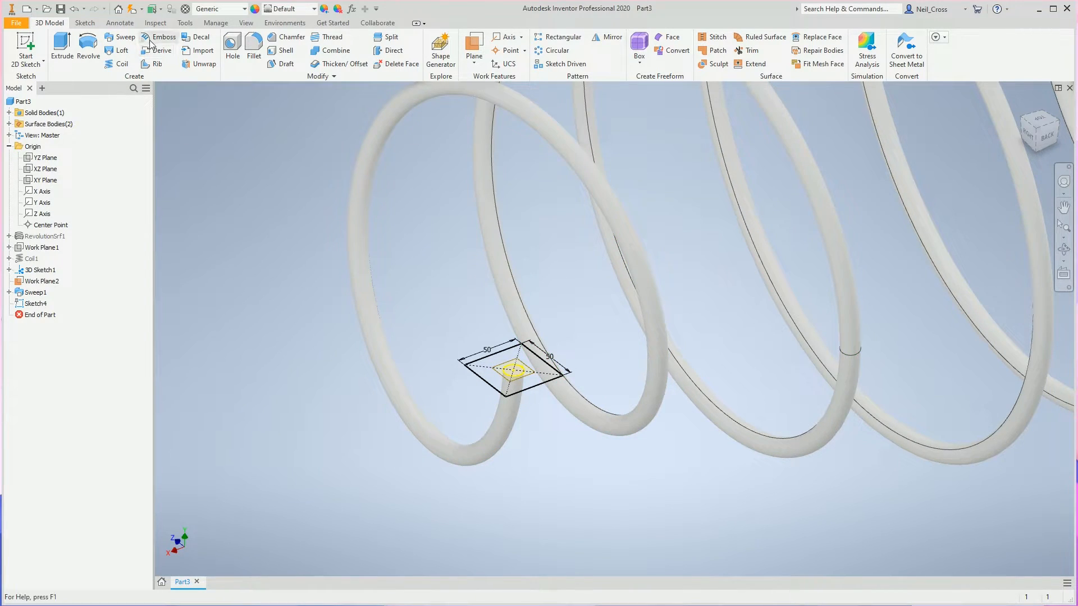
{"action": "left_click", "coordinate": [120, 37]}
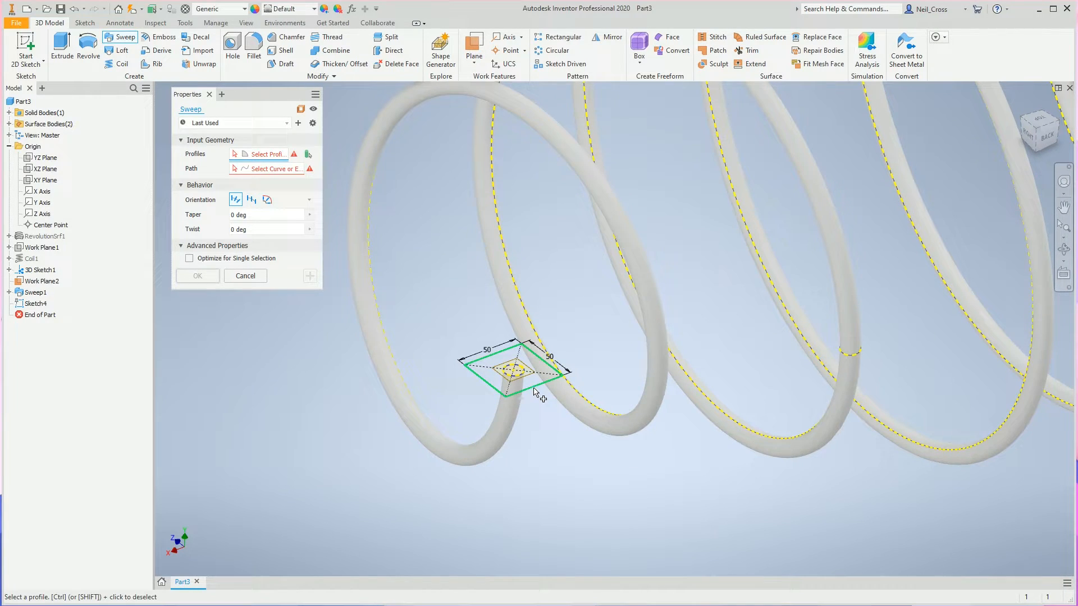
{"action": "left_click", "coordinate": [534, 388]}
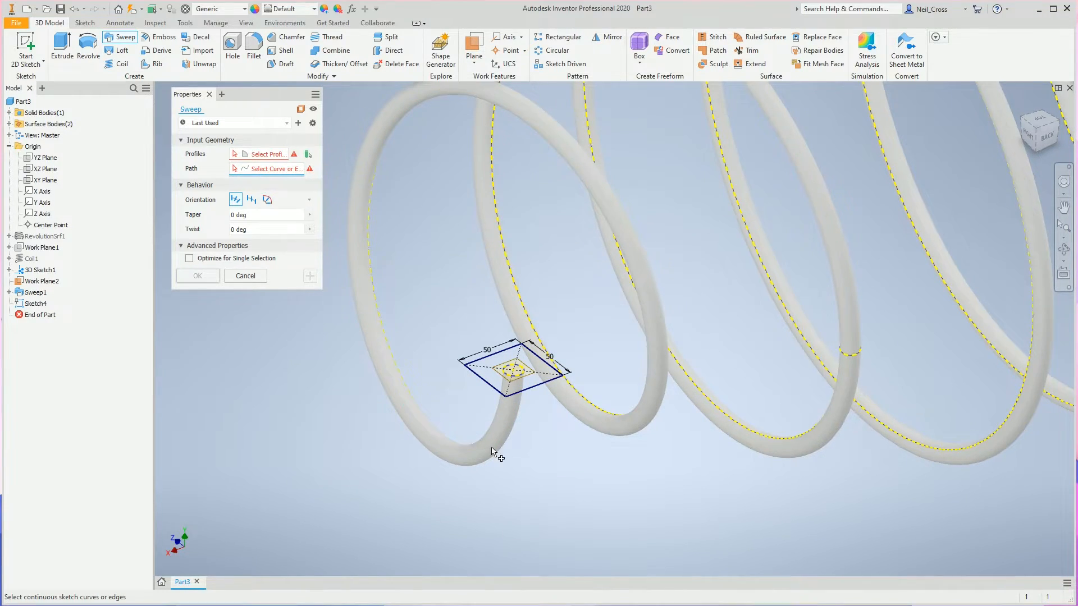
{"action": "left_click", "coordinate": [502, 430]}
{"action": "left_click", "coordinate": [268, 155]}
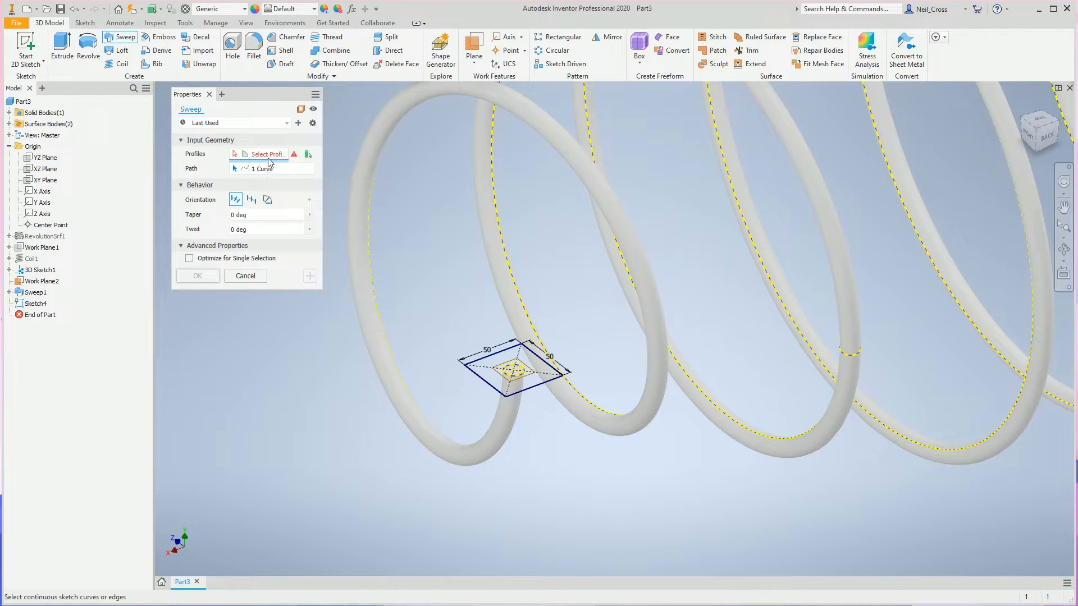
{"action": "left_click", "coordinate": [538, 392]}
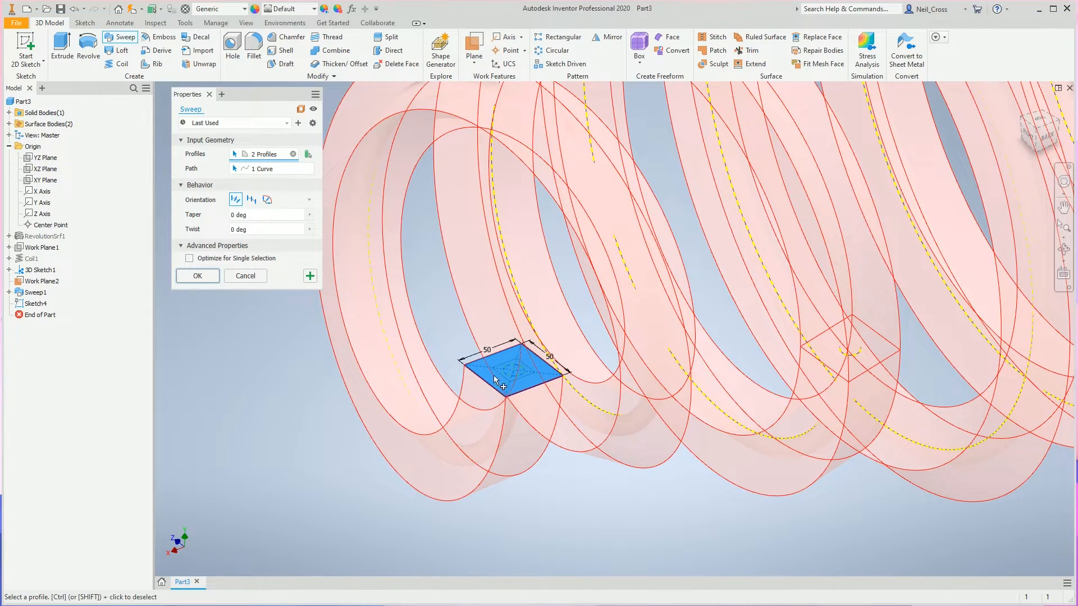
{"action": "key", "text": "Return"}
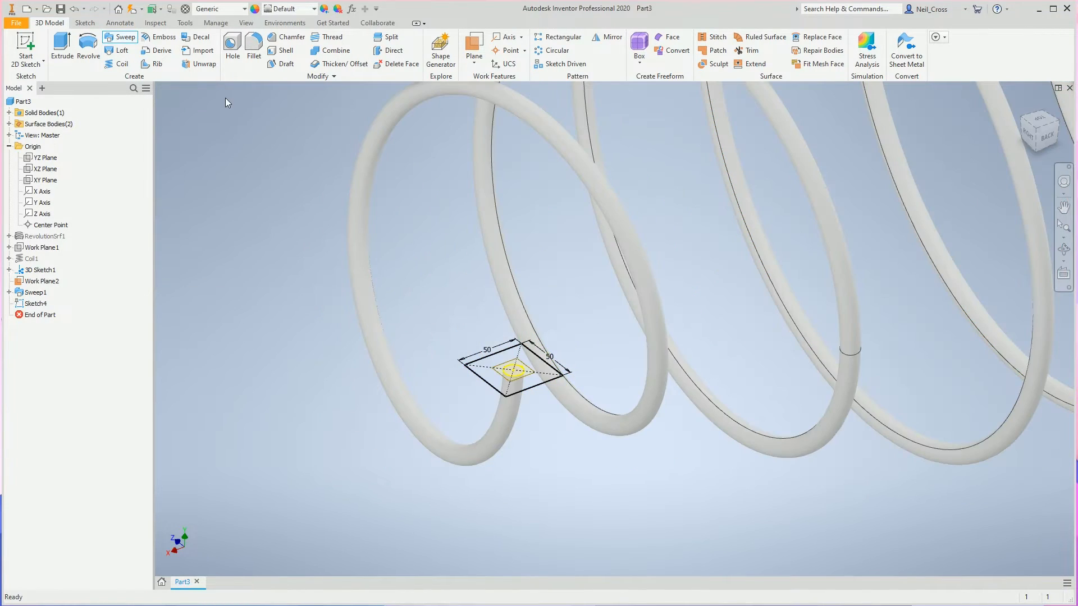
{"action": "left_click", "coordinate": [125, 38]}
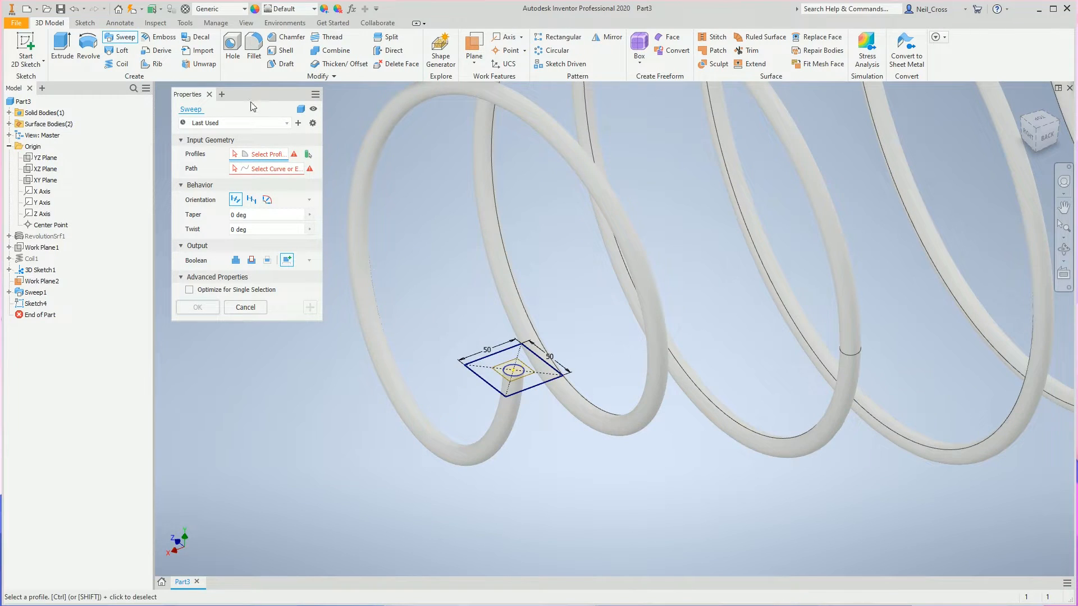
{"action": "left_click", "coordinate": [285, 166]}
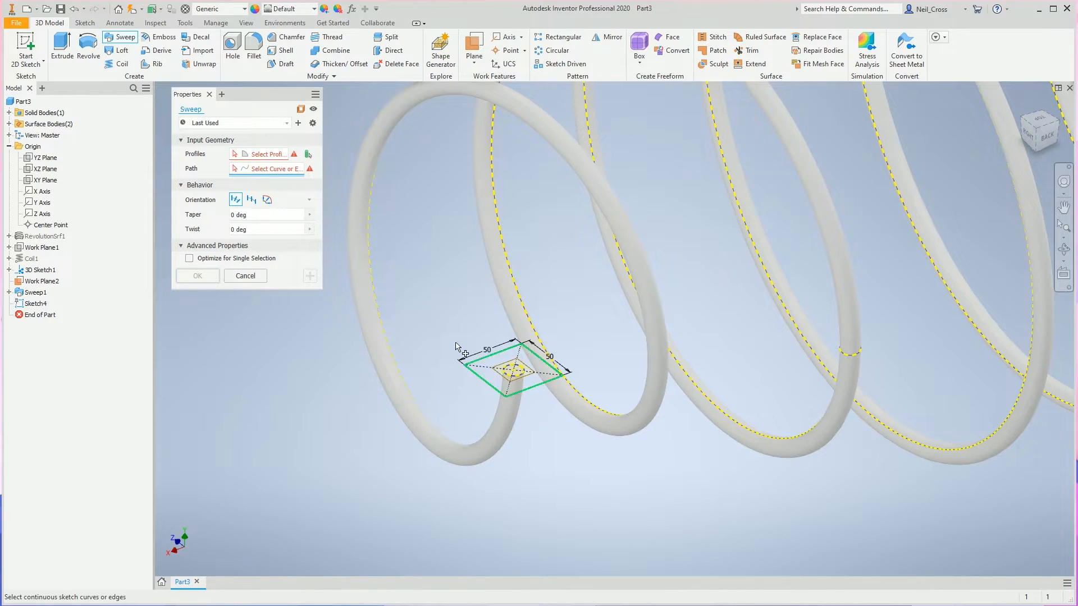
{"action": "left_click", "coordinate": [254, 152]}
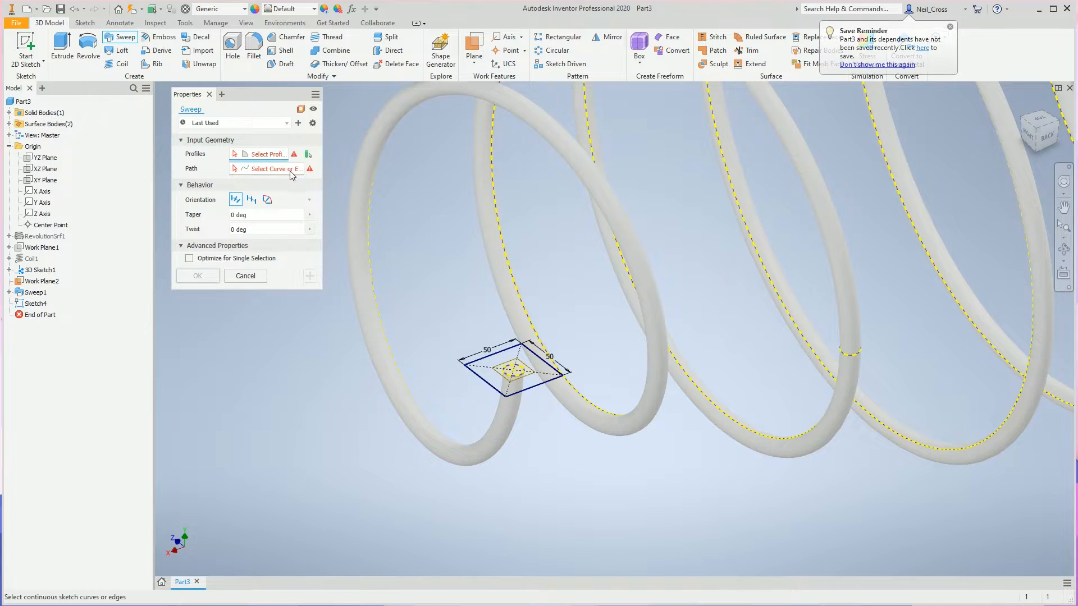
{"action": "left_click", "coordinate": [536, 392]}
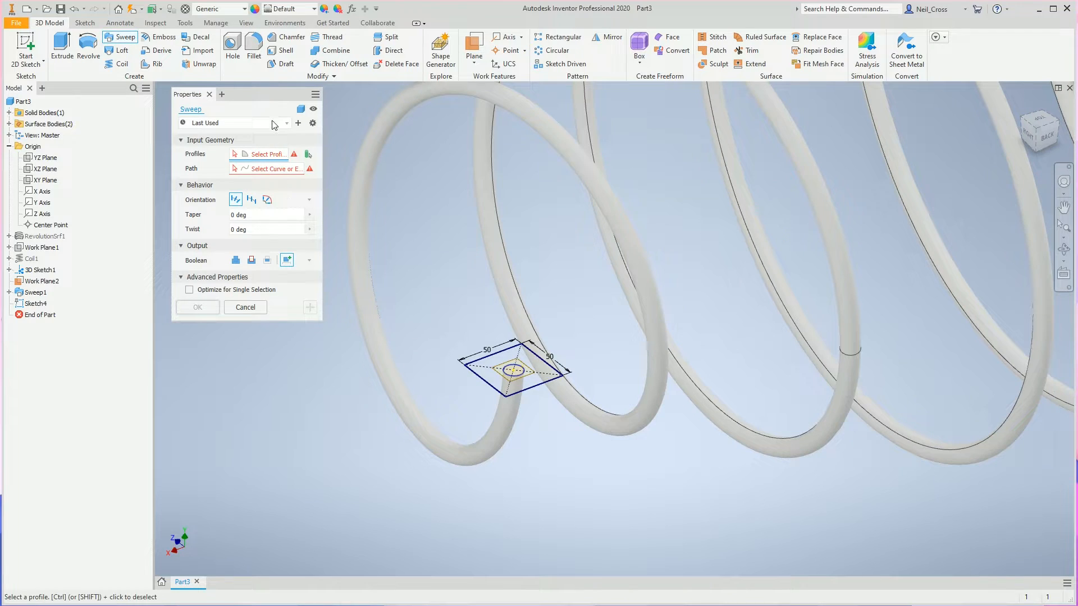
{"action": "left_click", "coordinate": [301, 109]}
{"action": "left_click", "coordinate": [536, 393]}
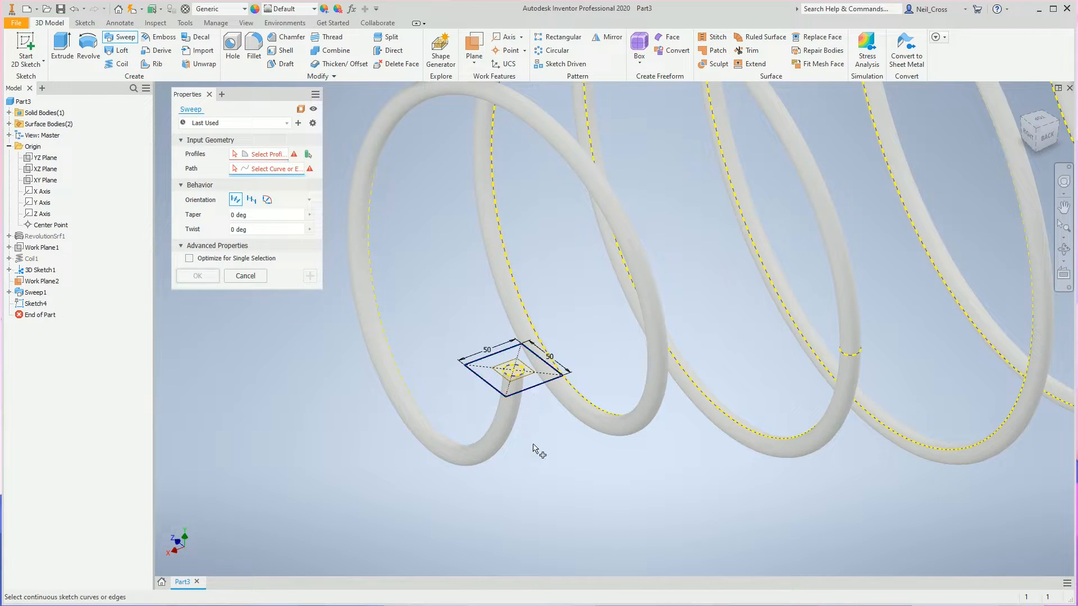
{"action": "left_click", "coordinate": [509, 428]}
{"action": "key", "text": "Escape"}
Try to sweep the square sketch along the 3D intersection curve, and undo the resulting sweep.
{"action": "left_click", "coordinate": [120, 38]}
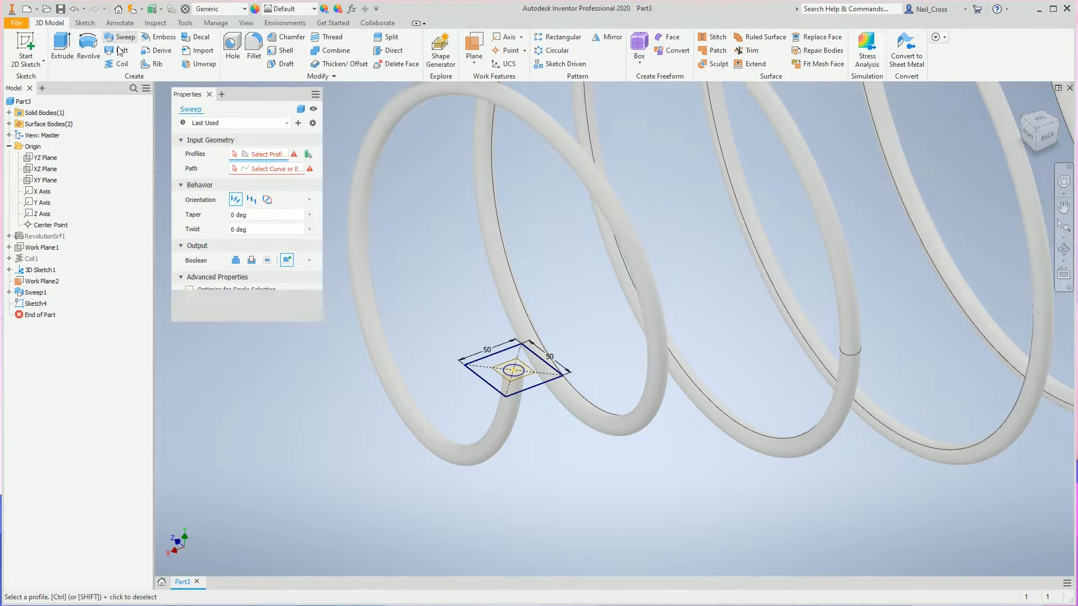
{"action": "left_click", "coordinate": [273, 169]}
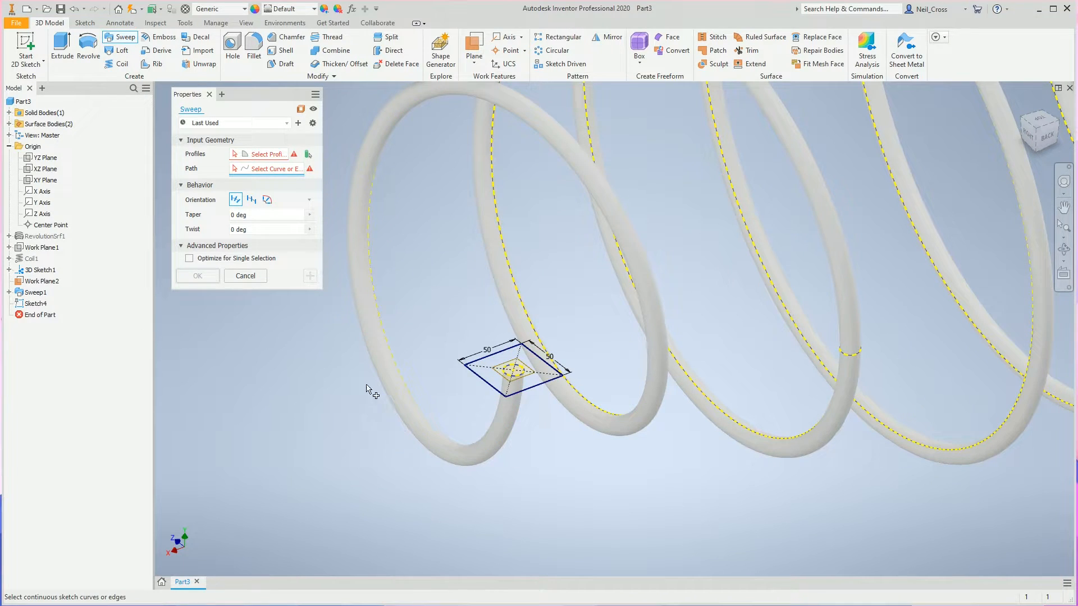
{"action": "left_click", "coordinate": [509, 430]}
{"action": "left_click", "coordinate": [273, 157]}
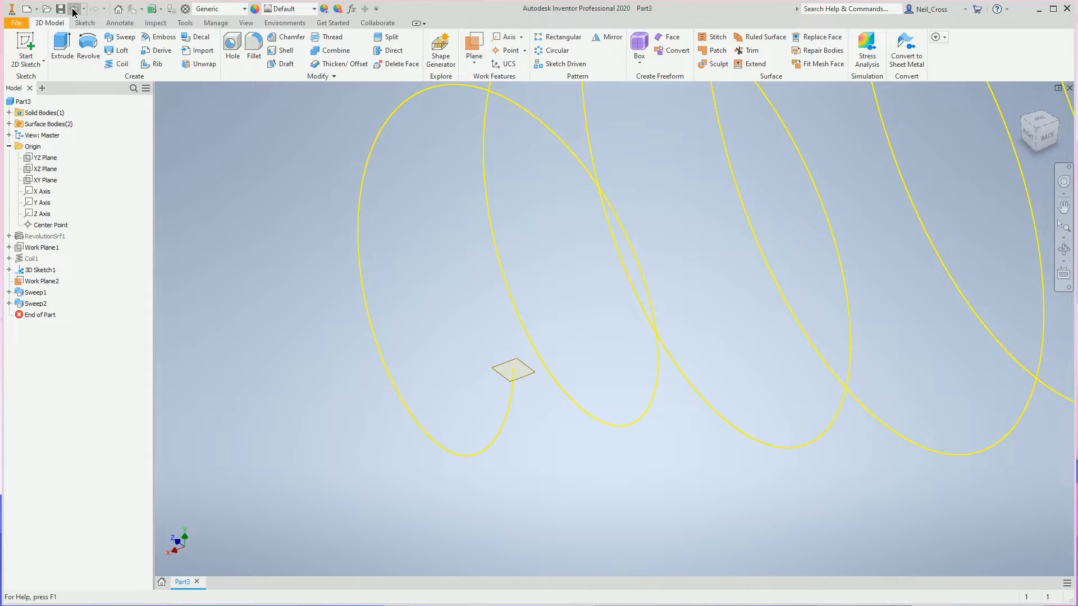
{"action": "left_click", "coordinate": [73, 9]}
Sweep the four edges of the 50 mm square as a surface along the 3D intersection curve with a 36000 deg twist.
{"action": "left_click", "coordinate": [121, 37]}
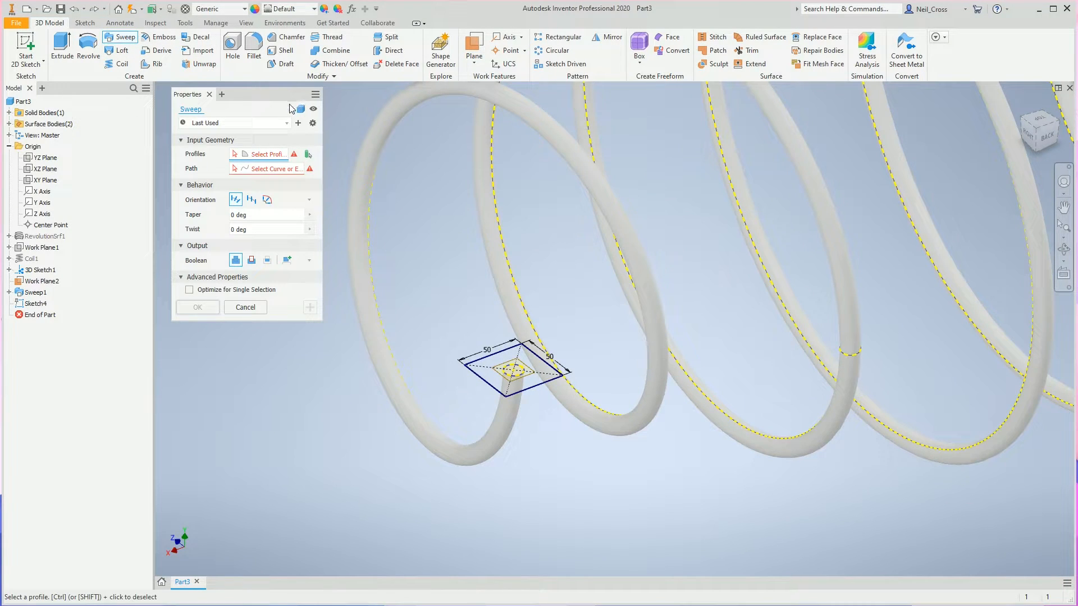
{"action": "left_click", "coordinate": [540, 387]}
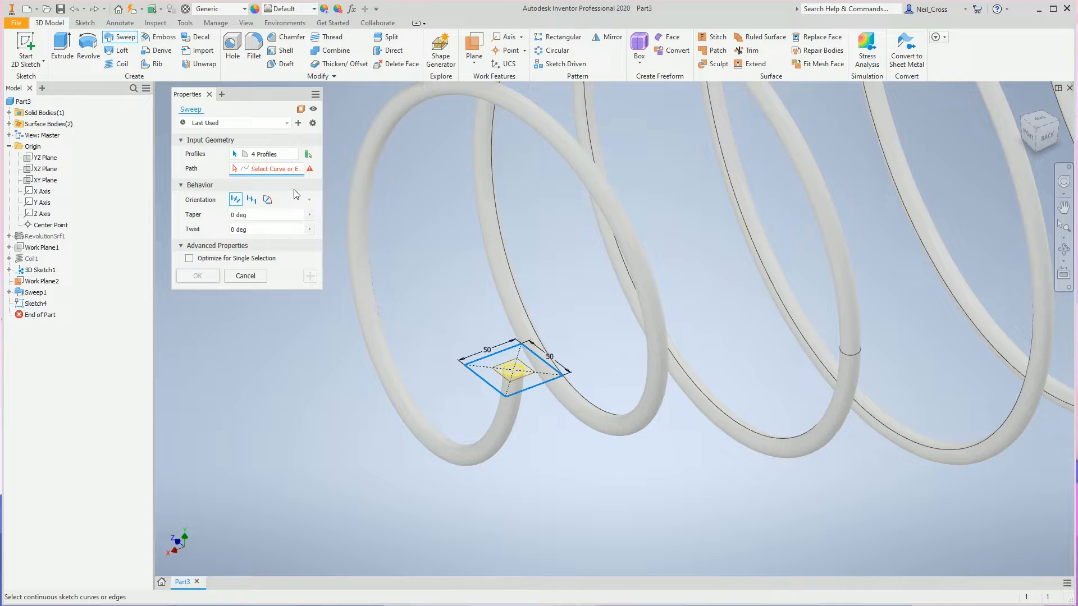
{"action": "left_click", "coordinate": [371, 353]}
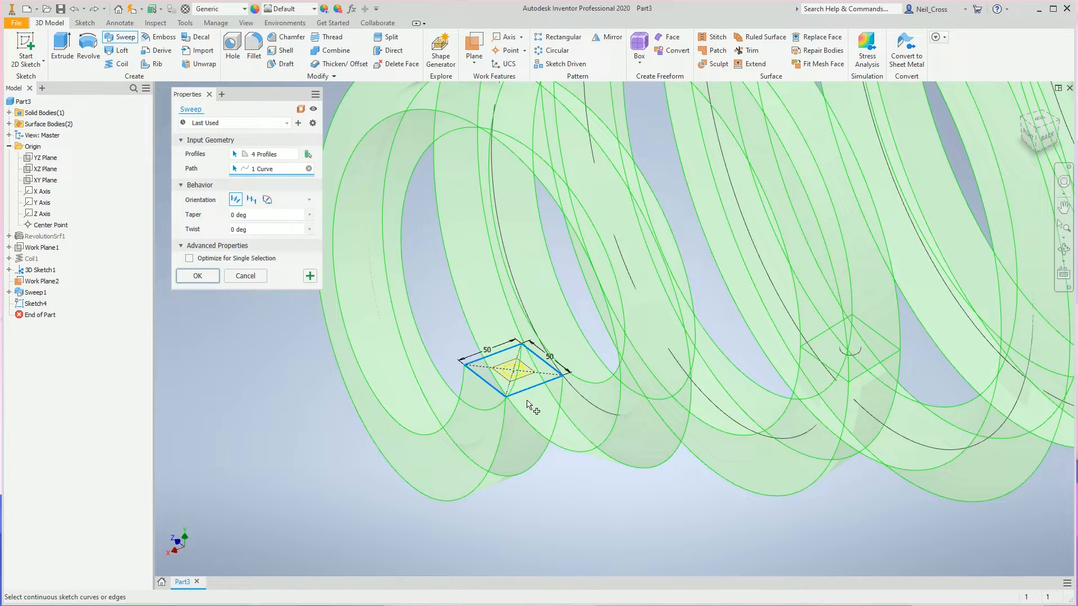
{"action": "left_click", "coordinate": [232, 229]}
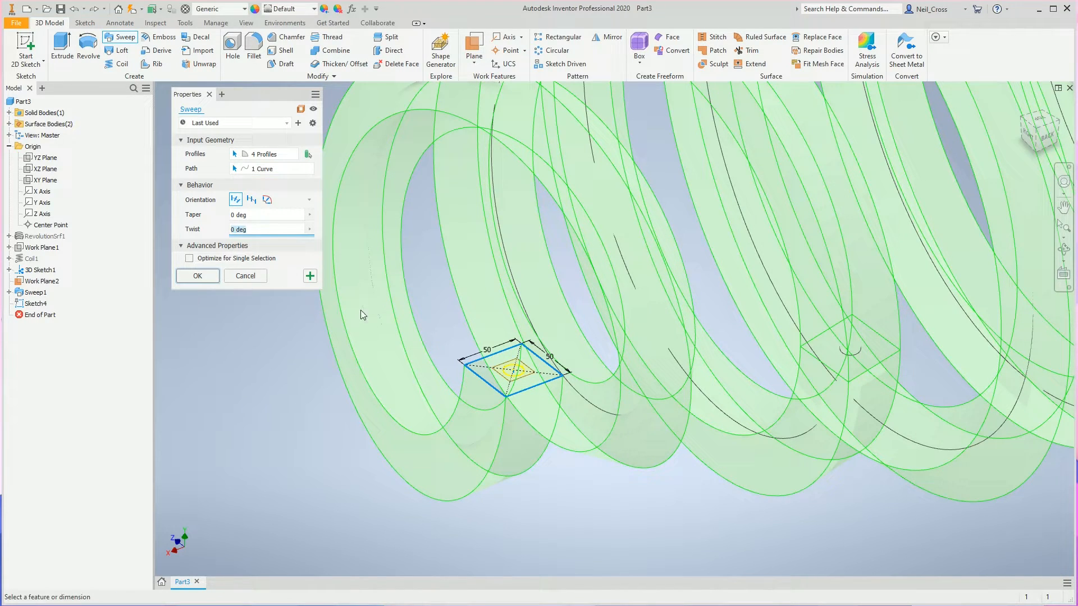
{"action": "left_click", "coordinate": [233, 230]}
{"action": "type", "text": "3600"}
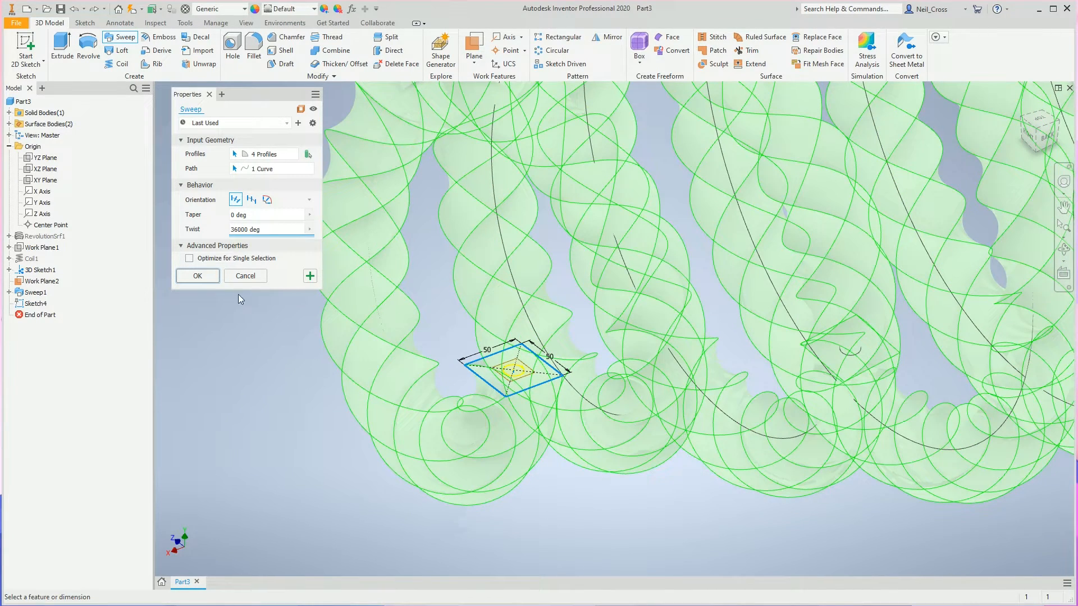
{"action": "left_click", "coordinate": [216, 275]}
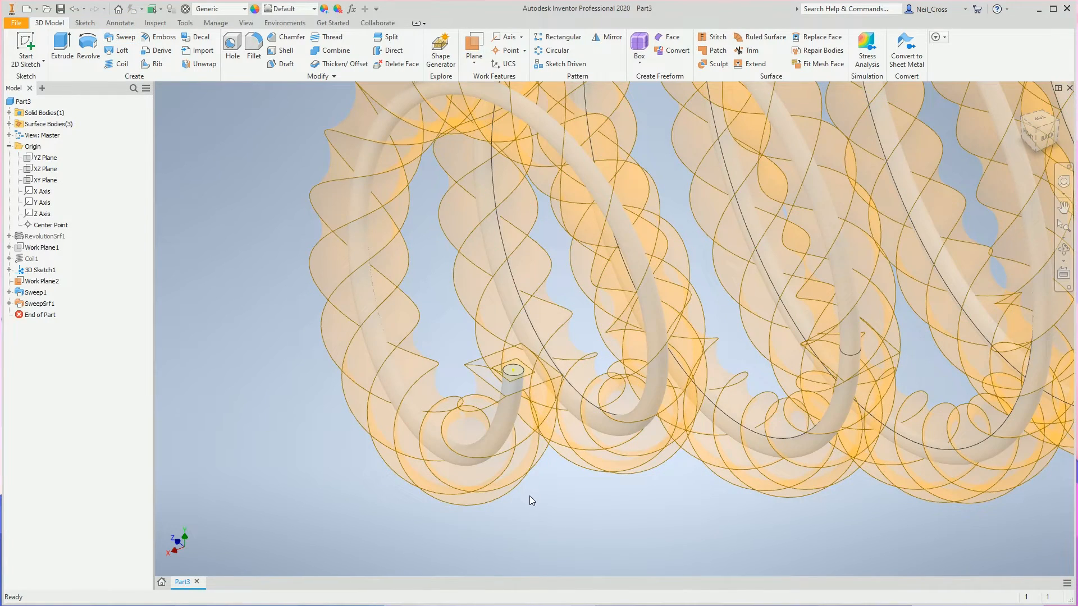
Create two work planes normal to the twisted surface's spiral edges, at the endpoints on two diagonally opposite corners of its square start.
{"action": "scroll", "coordinate": [988, 234], "scroll_direction": "up", "scroll_amount": 5}
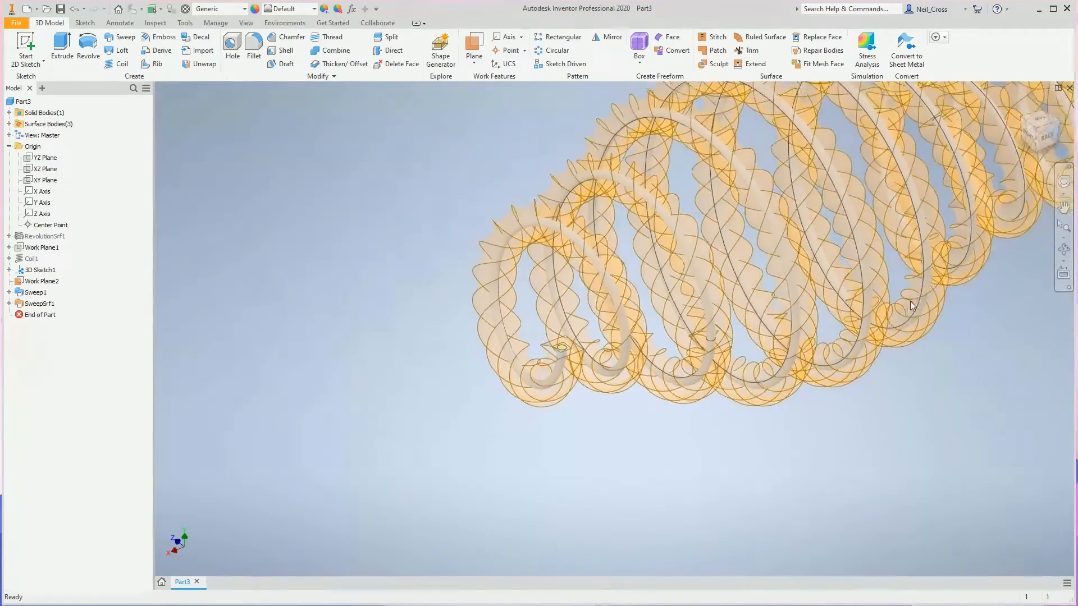
{"action": "middle_click_drag", "start_coordinate": [909, 302], "coordinate": [922, 278], "text": "shift"}
{"action": "scroll", "coordinate": [922, 279], "scroll_direction": "down", "scroll_amount": 5}
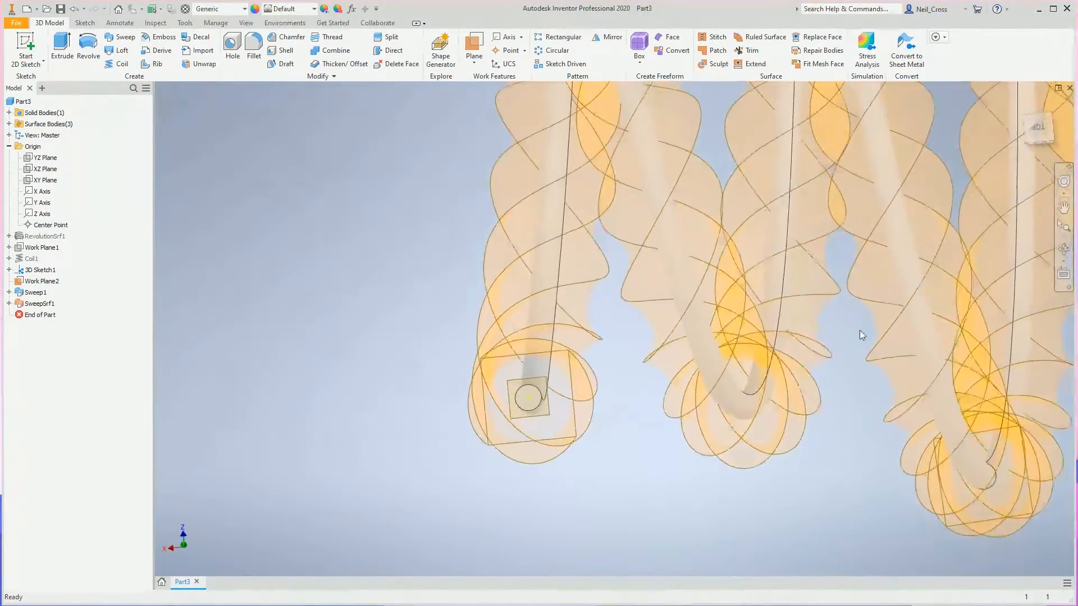
{"action": "middle_click_drag", "start_coordinate": [552, 385], "coordinate": [484, 368], "text": "shift"}
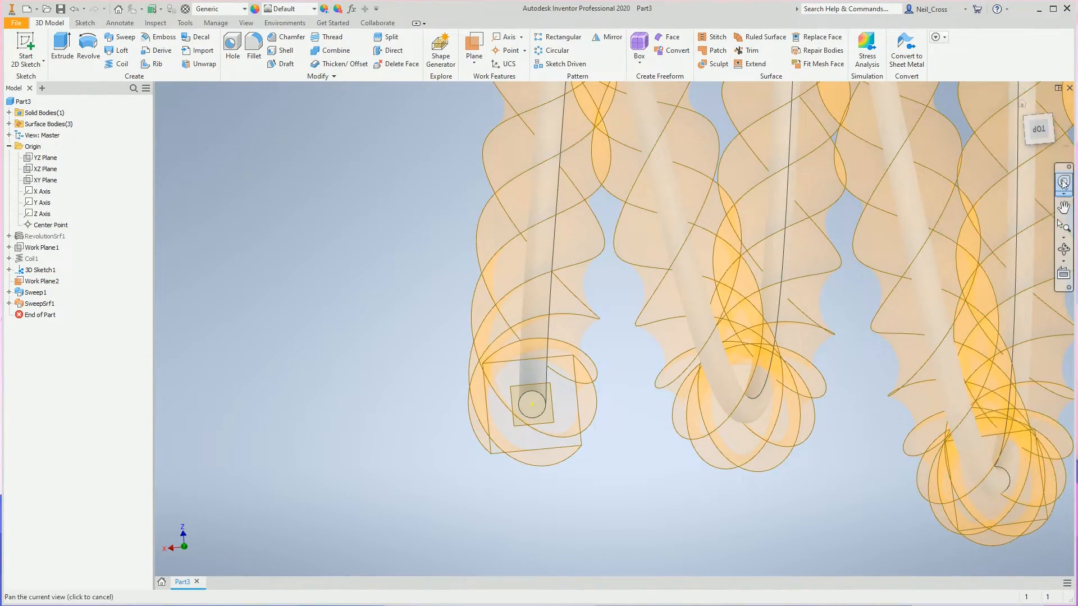
{"action": "left_click", "coordinate": [1062, 227]}
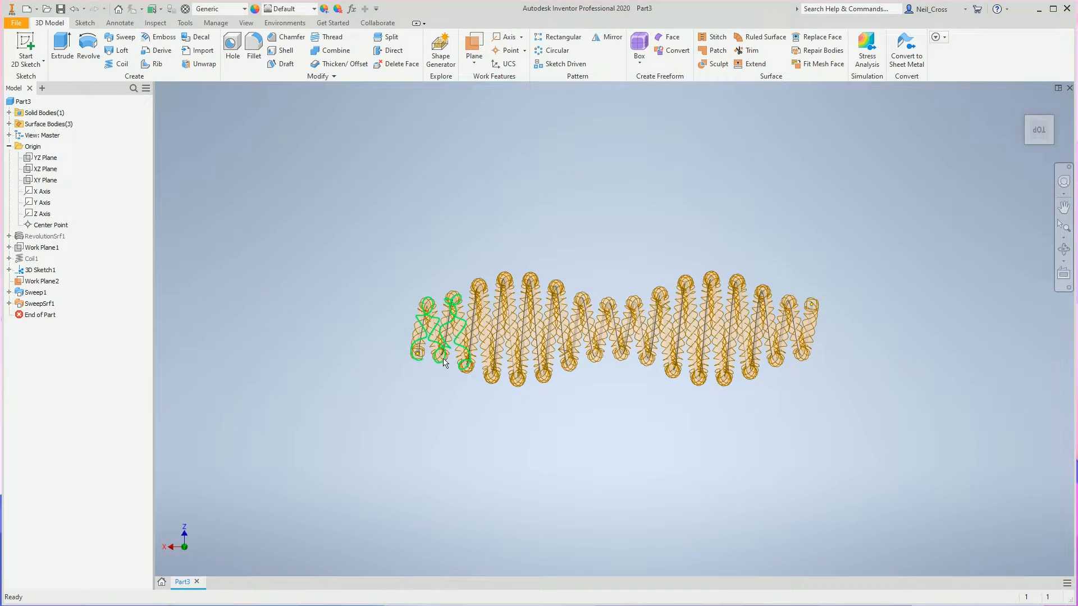
{"action": "scroll", "coordinate": [399, 350], "scroll_direction": "up", "scroll_amount": 5}
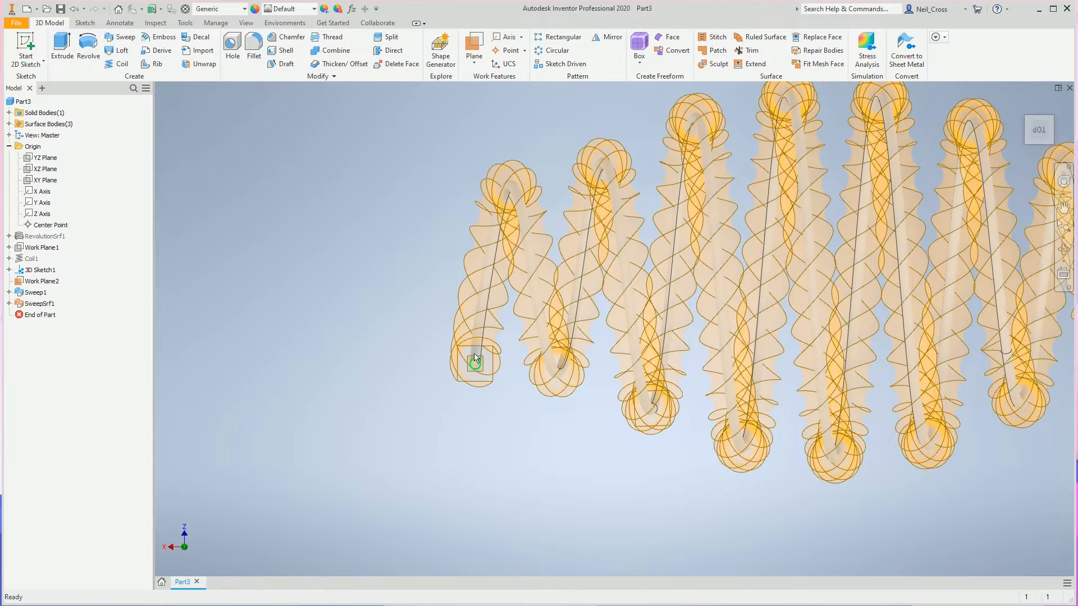
{"action": "scroll", "coordinate": [472, 364], "scroll_direction": "up", "scroll_amount": 2}
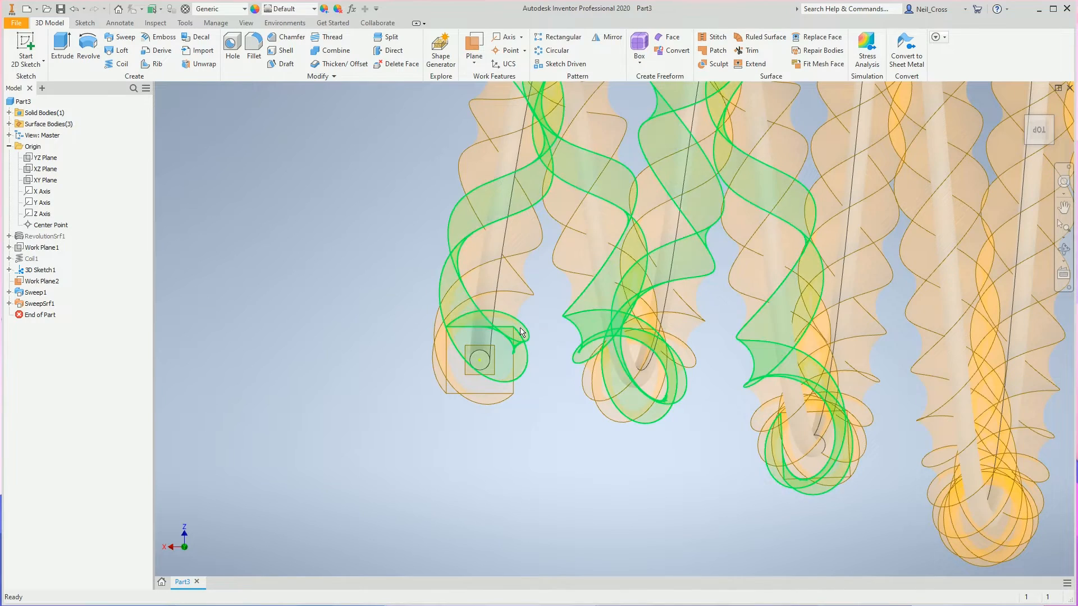
{"action": "left_click", "coordinate": [473, 46]}
{"action": "left_click", "coordinate": [446, 394]}
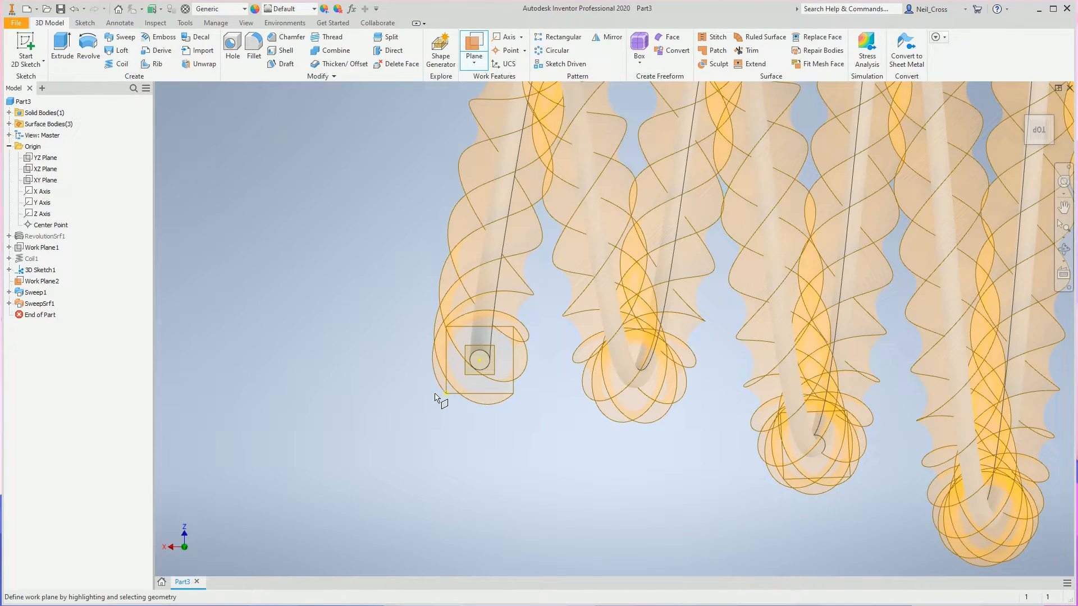
{"action": "left_click", "coordinate": [438, 389]}
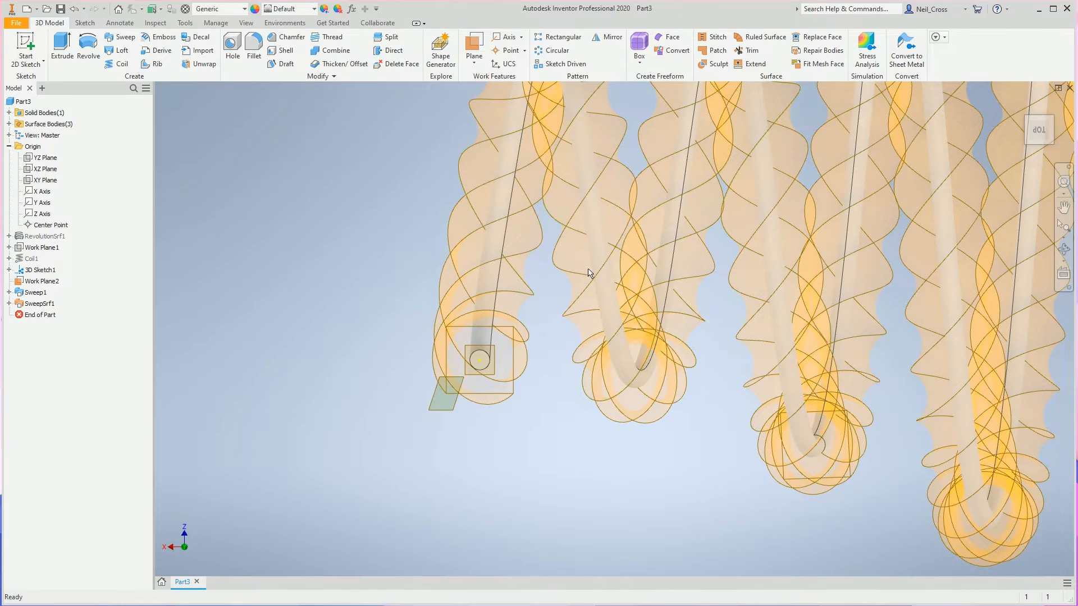
{"action": "left_click", "coordinate": [514, 332]}
{"action": "left_click", "coordinate": [521, 339]}
Start a sketch on the first corner work plane and project the twisted surface's corner point into it.
{"action": "middle_click_drag", "start_coordinate": [555, 357], "coordinate": [590, 211], "text": "shift"}
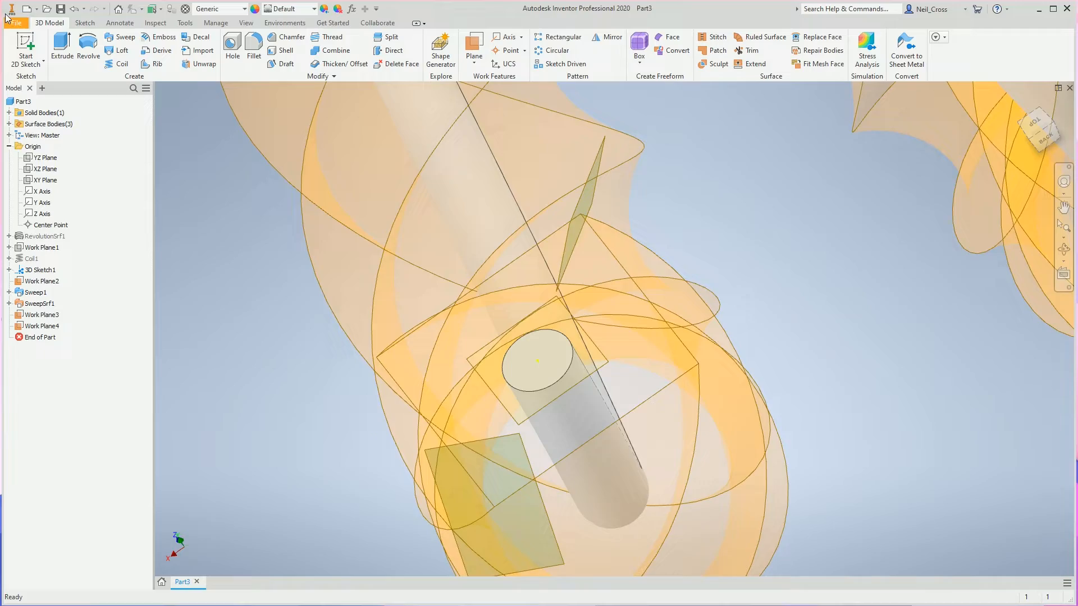
{"action": "left_click", "coordinate": [26, 56]}
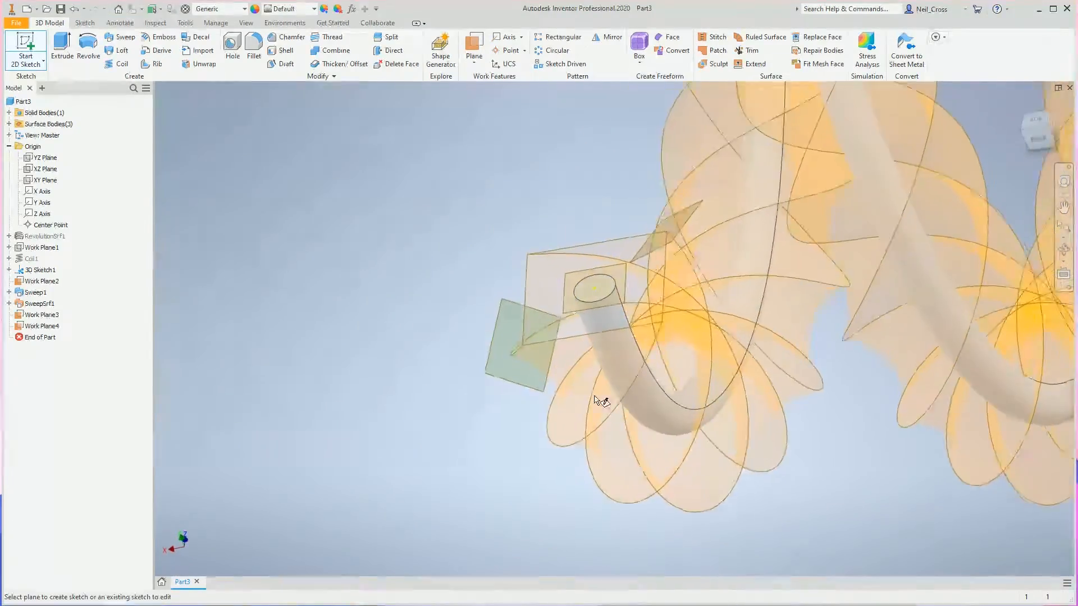
{"action": "left_click", "coordinate": [496, 324]}
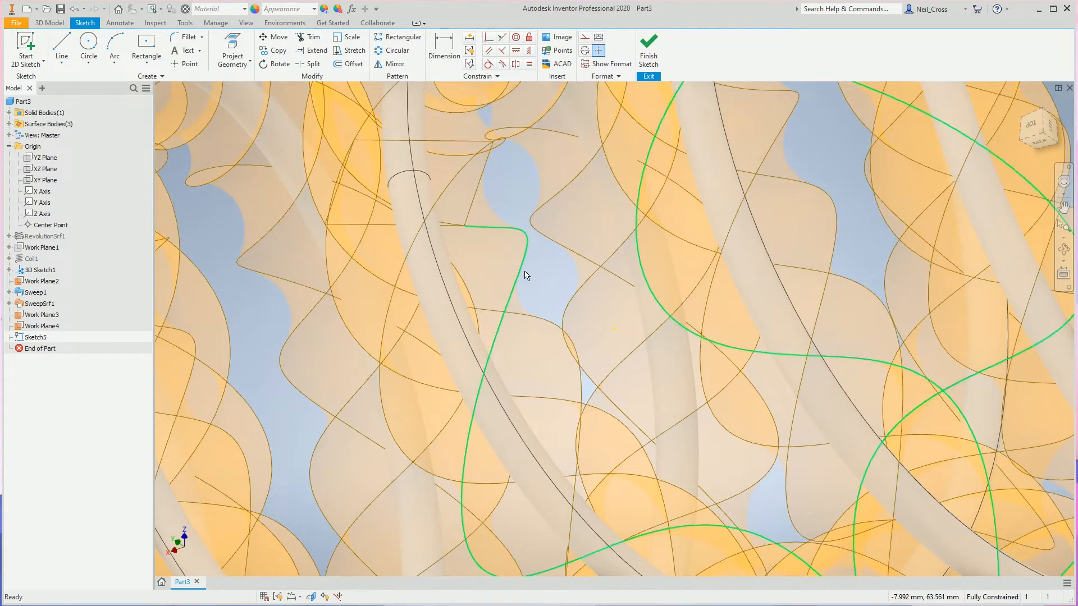
{"action": "scroll", "coordinate": [535, 276], "scroll_direction": "down", "scroll_amount": 5}
{"action": "middle_click_drag", "start_coordinate": [536, 276], "coordinate": [764, 281]}
{"action": "middle_click_drag", "start_coordinate": [396, 480], "coordinate": [571, 317]}
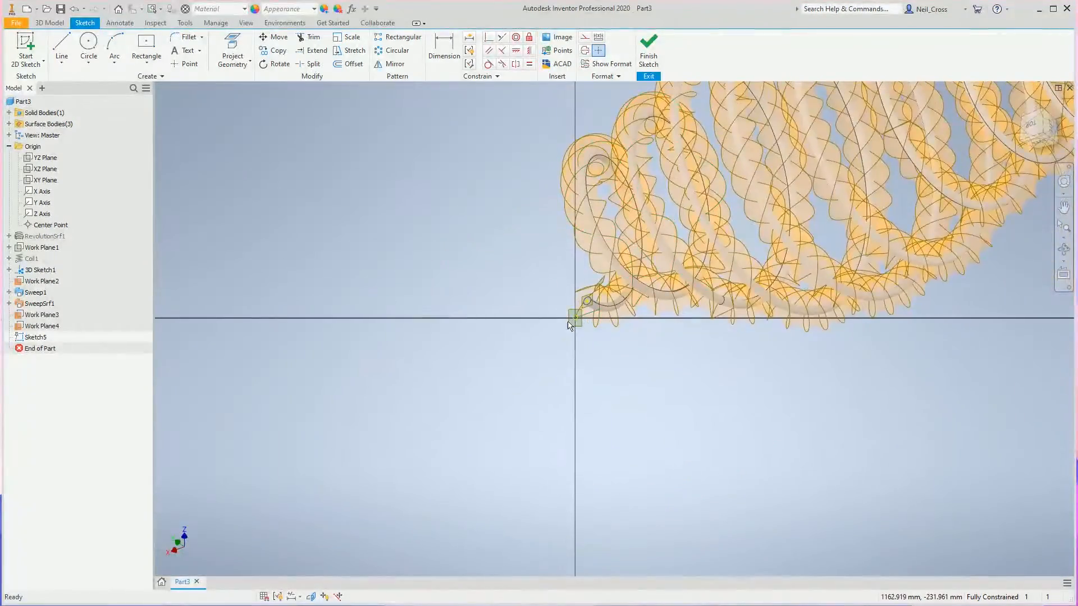
{"action": "scroll", "coordinate": [564, 322], "scroll_direction": "down", "scroll_amount": 6}
{"action": "left_click", "coordinate": [232, 46]}
{"action": "mouse_move", "coordinate": [606, 318]}
{"action": "middle_mouse_down", "text": "shift"}
{"action": "mouse_move", "coordinate": [645, 378]}
{"action": "mouse_move", "coordinate": [662, 359]}
{"action": "mouse_move", "coordinate": [643, 295]}
{"action": "middle_mouse_up", "text": "shift"}
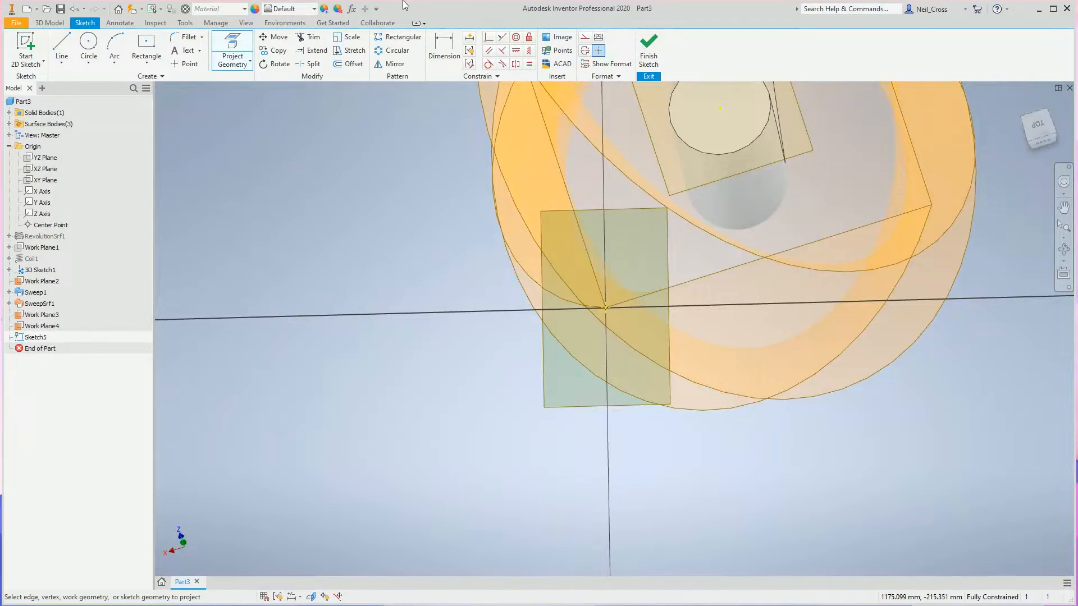
Draw a 25 mm diameter circle centred on the projected corner point and finish the sketch.
{"action": "left_click", "coordinate": [88, 45]}
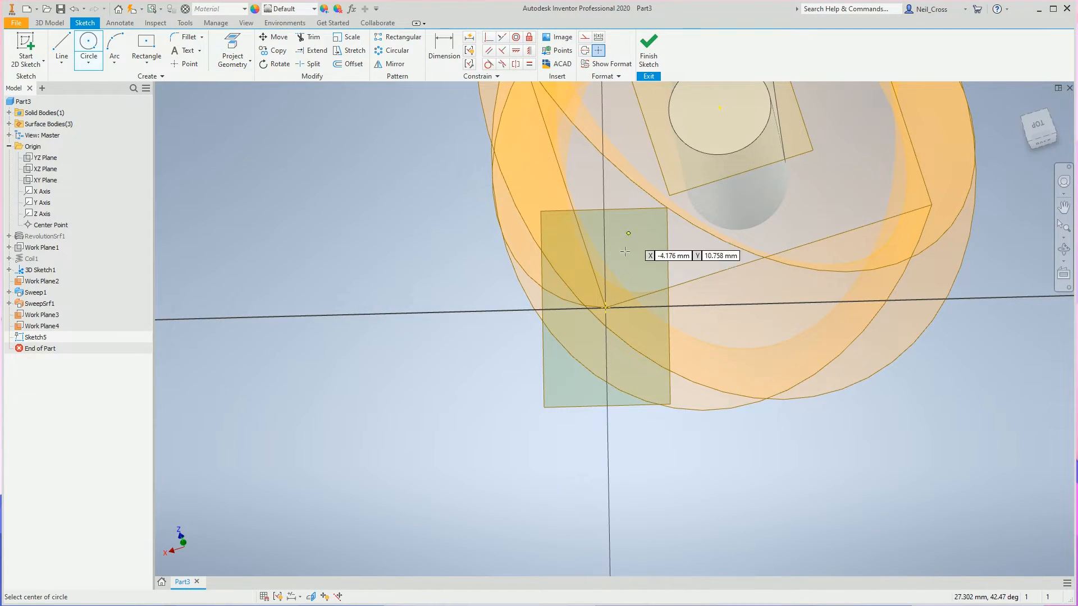
{"action": "left_click", "coordinate": [607, 306]}
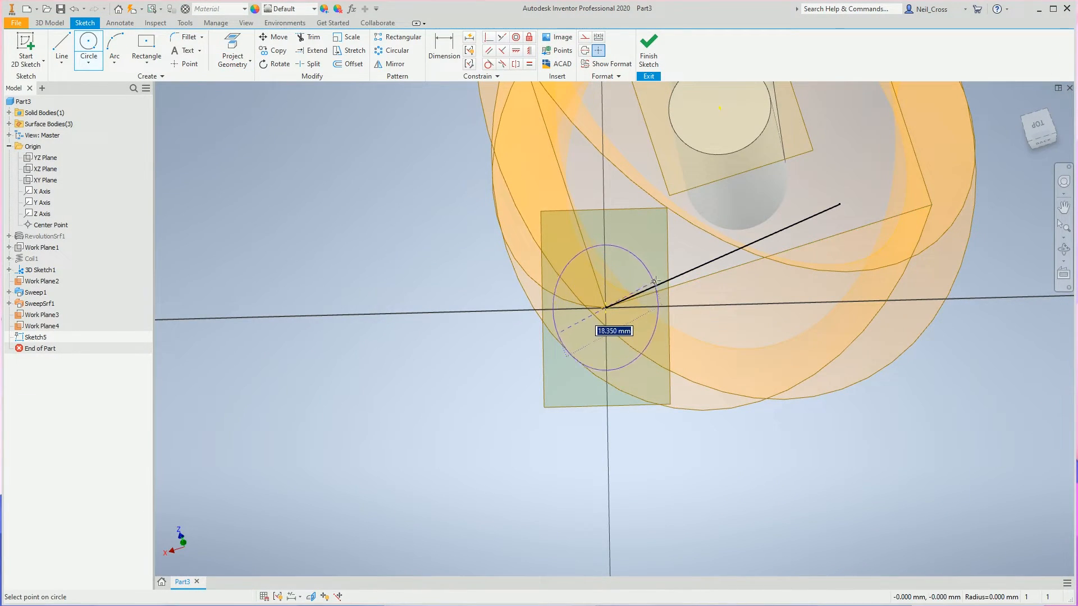
{"action": "type", "text": "25"}
{"action": "key", "text": "Return"}
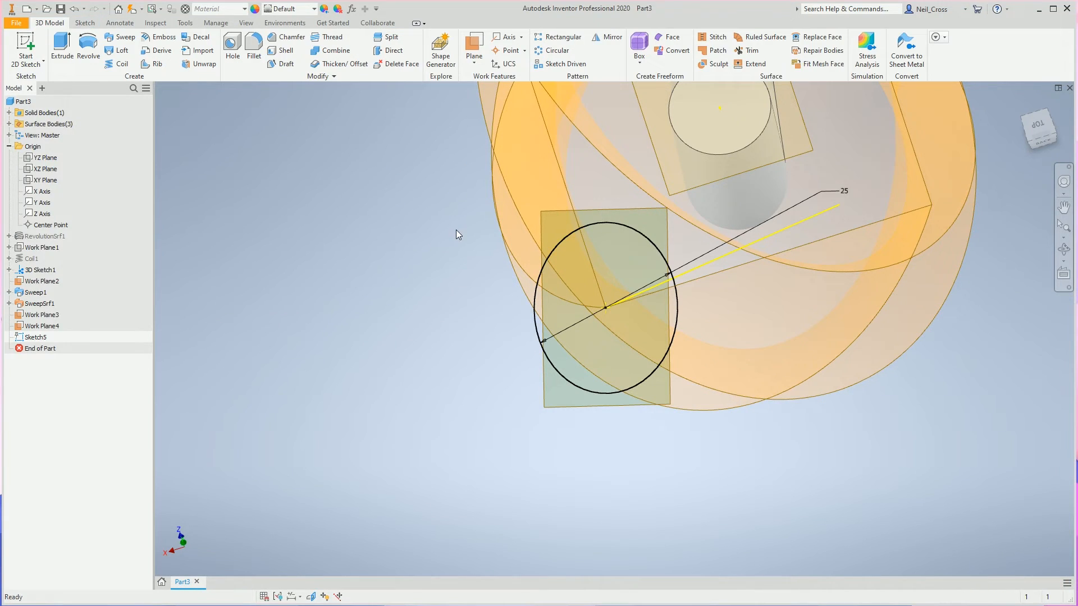
Start a sketch on the work plane at the opposite corner and project that corner's endpoint.
{"action": "left_click", "coordinate": [26, 49]}
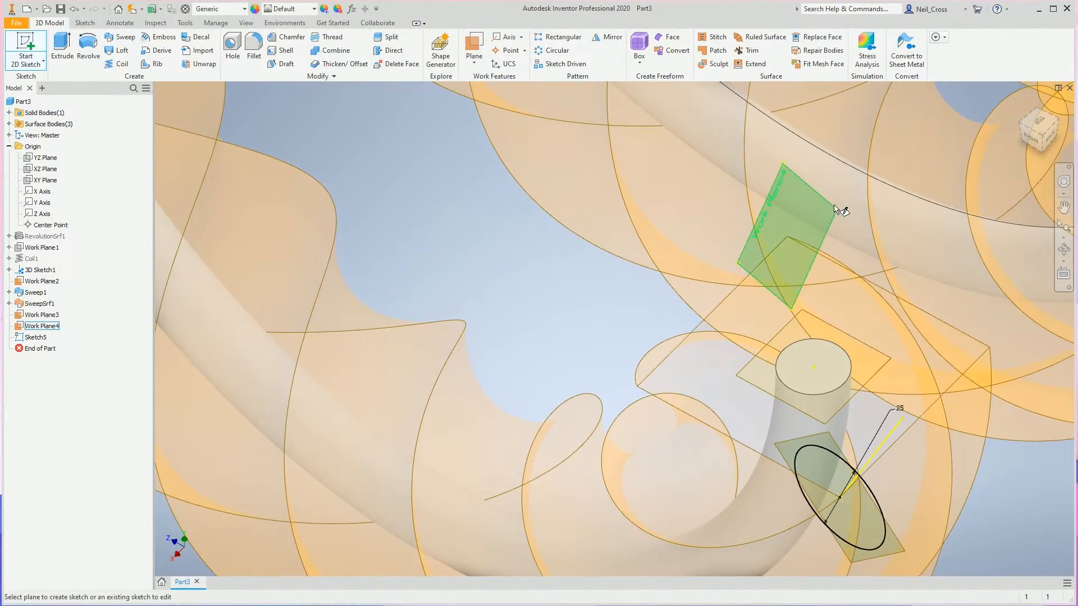
{"action": "left_click", "coordinate": [835, 208]}
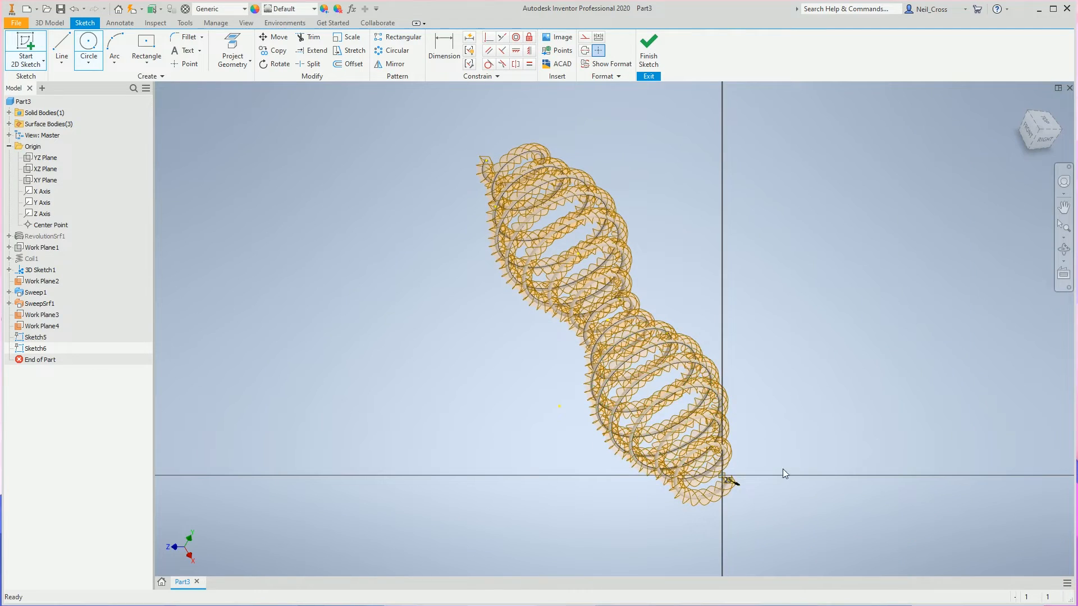
{"action": "scroll", "coordinate": [736, 448], "scroll_direction": "up", "scroll_amount": 5}
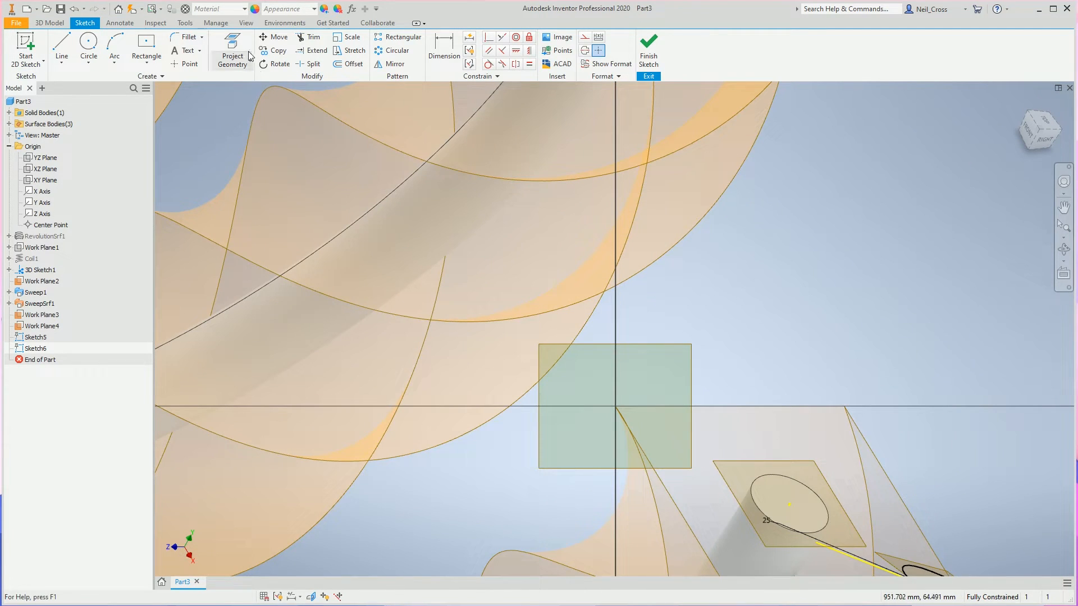
{"action": "left_click", "coordinate": [231, 53]}
{"action": "left_click", "coordinate": [606, 405]}
Draw a 25 mm diameter circle on the opposite corner's projected point and finish the sketch.
{"action": "left_click", "coordinate": [89, 45]}
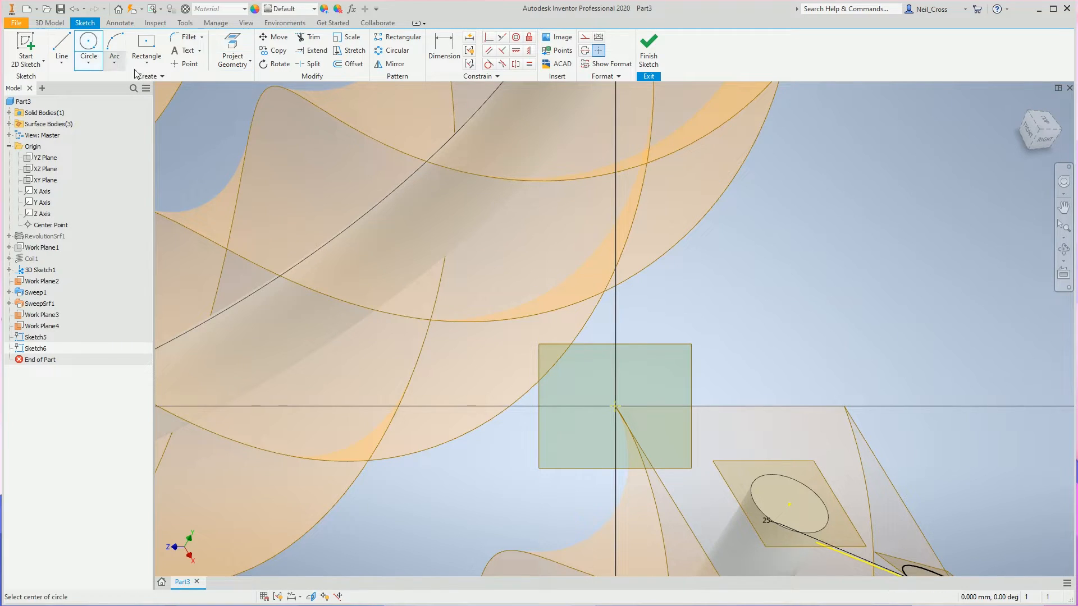
{"action": "left_click", "coordinate": [616, 405]}
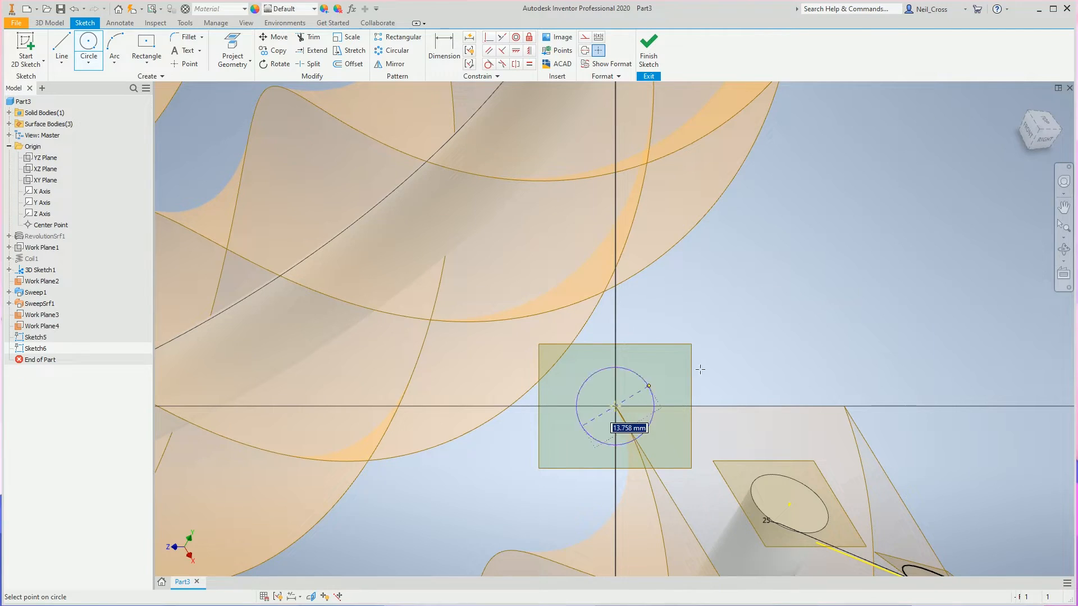
{"action": "type", "text": "25"}
{"action": "key", "text": "Return"}
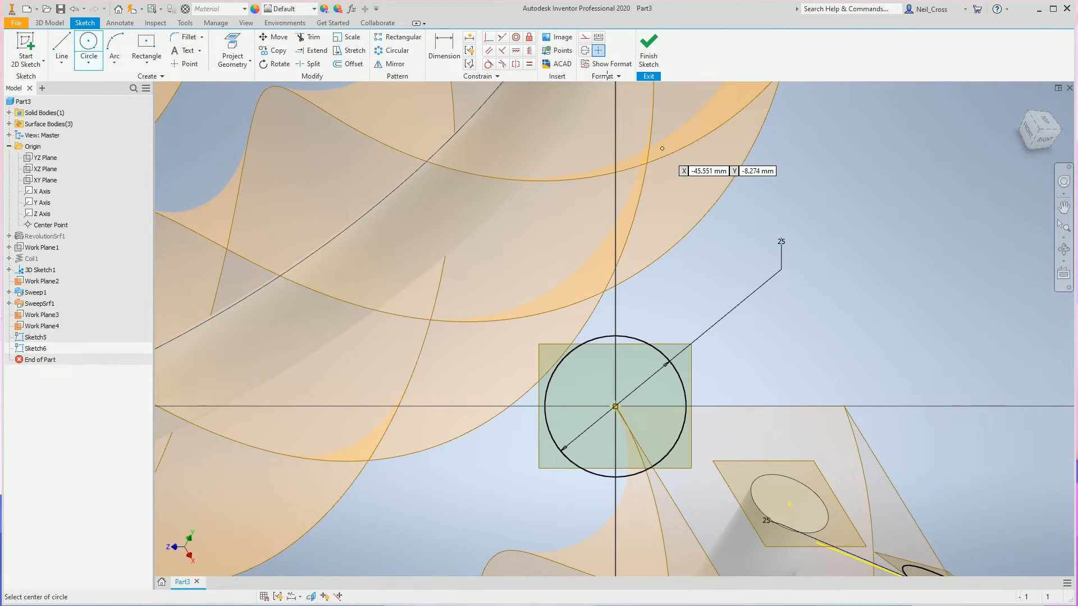
{"action": "left_click", "coordinate": [648, 51]}
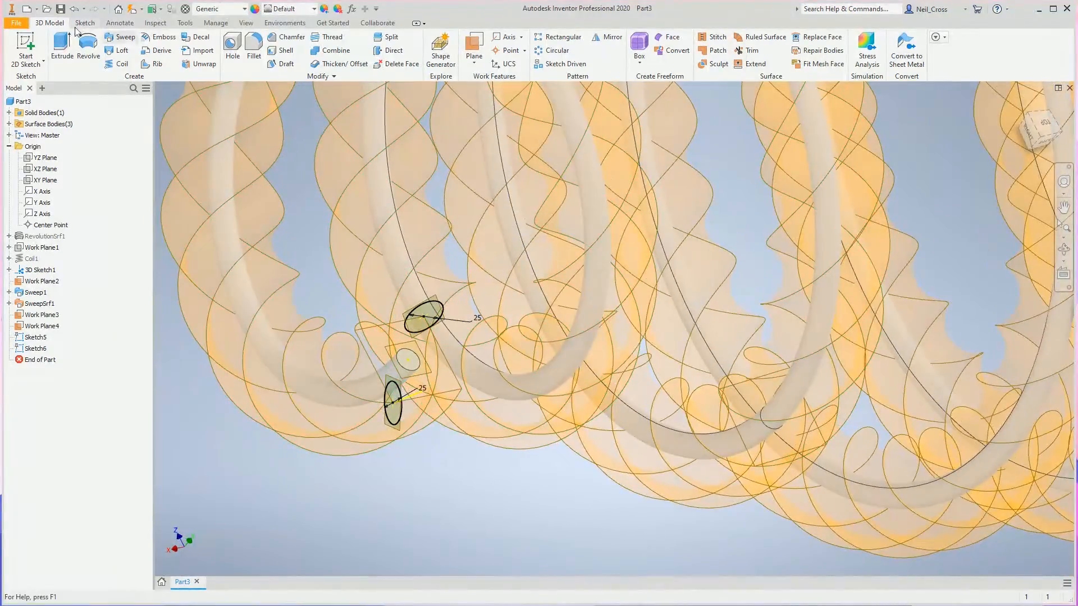
Sweep the first 25 mm circle along the twisted surface's edge starting at its centre, and apply it keeping the Sweep command open.
{"action": "left_click", "coordinate": [120, 38]}
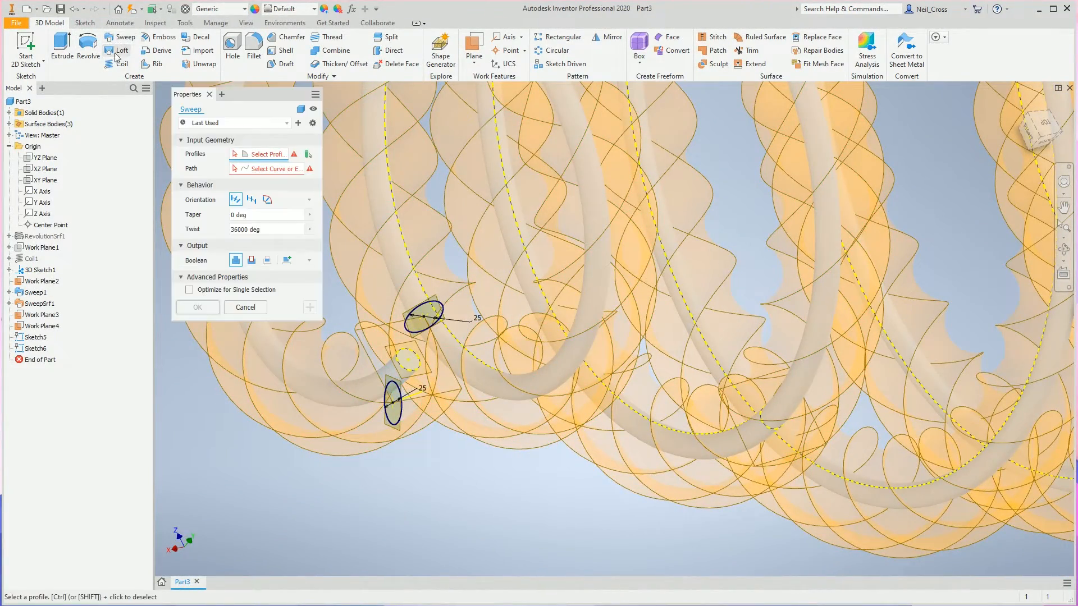
{"action": "left_click", "coordinate": [398, 418]}
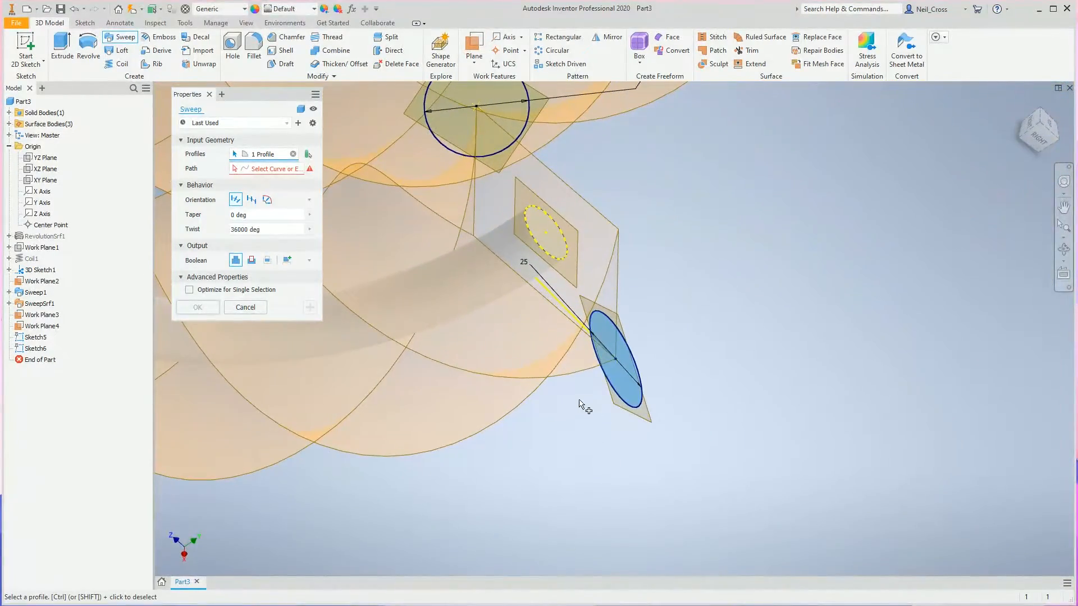
{"action": "left_click", "coordinate": [266, 170]}
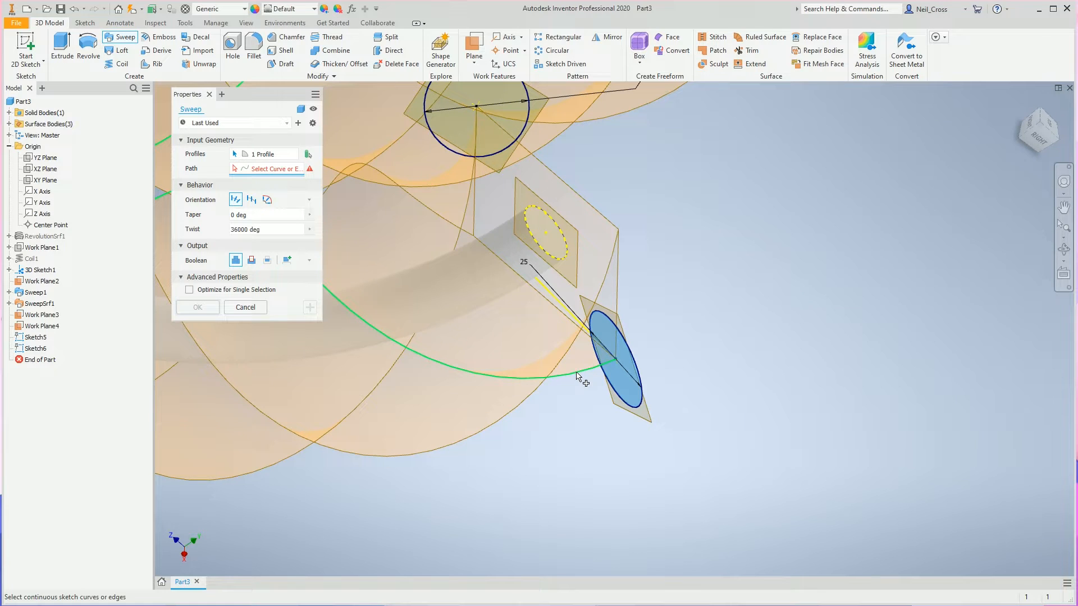
{"action": "scroll", "coordinate": [595, 374], "scroll_direction": "down", "scroll_amount": 2}
{"action": "middle_click_drag", "start_coordinate": [596, 374], "coordinate": [751, 339], "text": "shift"}
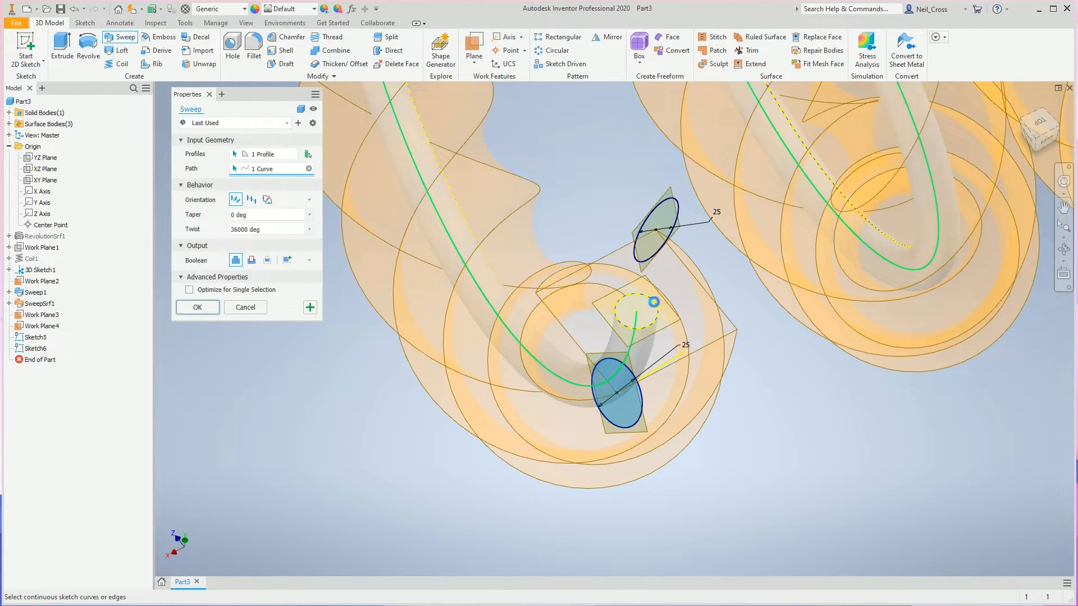
{"action": "middle_click_drag", "start_coordinate": [427, 368], "coordinate": [241, 291], "text": "shift"}
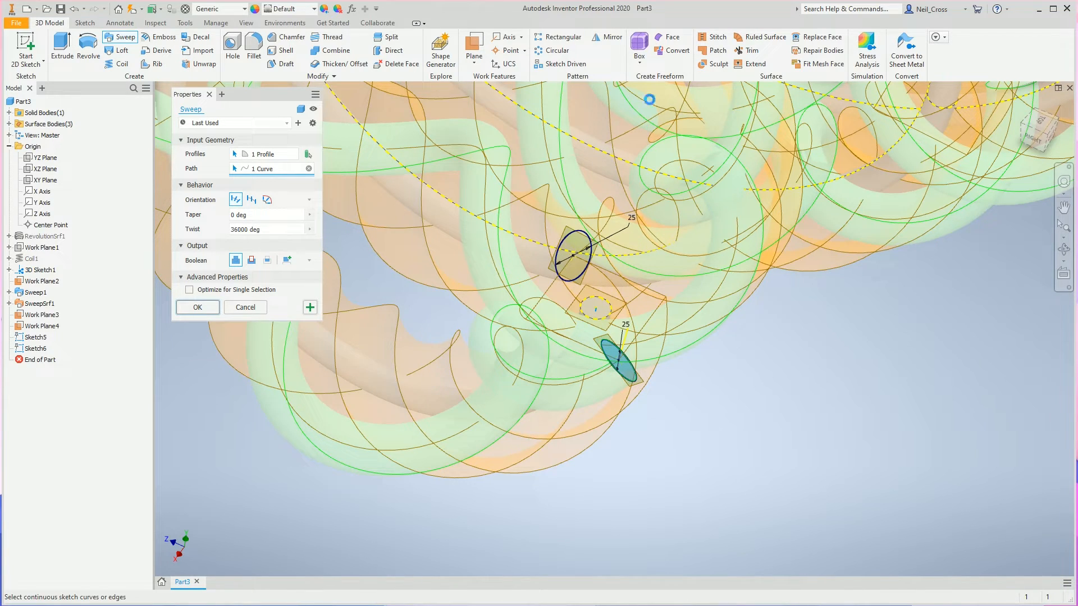
{"action": "left_click", "coordinate": [310, 307]}
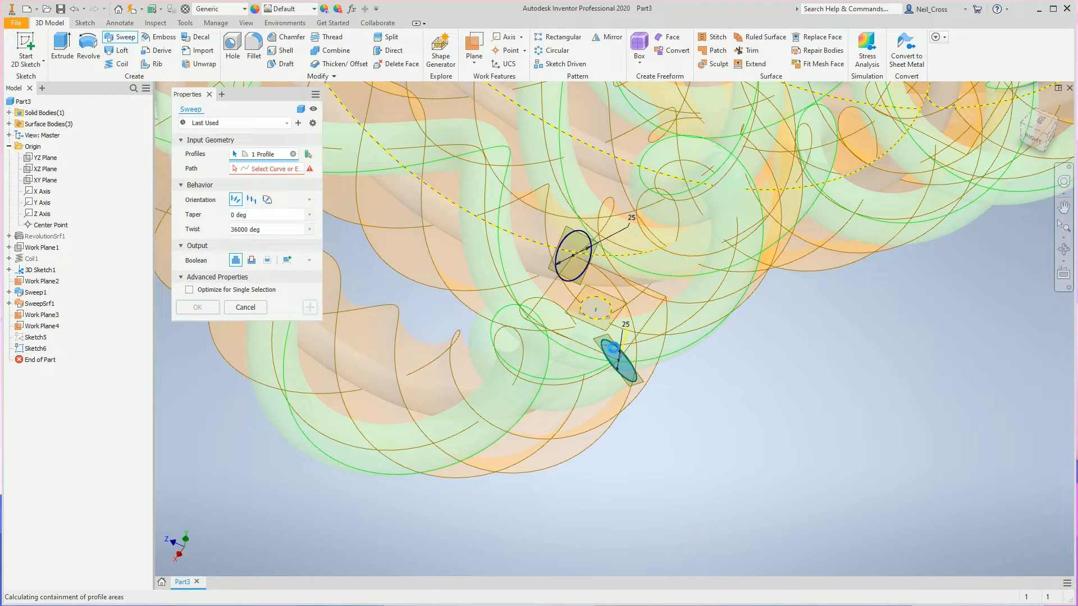
Sweep the opposite corner's 25 mm circle along the twisted surface edge that starts at its centre.
{"action": "middle_click_drag", "start_coordinate": [649, 293], "coordinate": [676, 287], "text": "shift"}
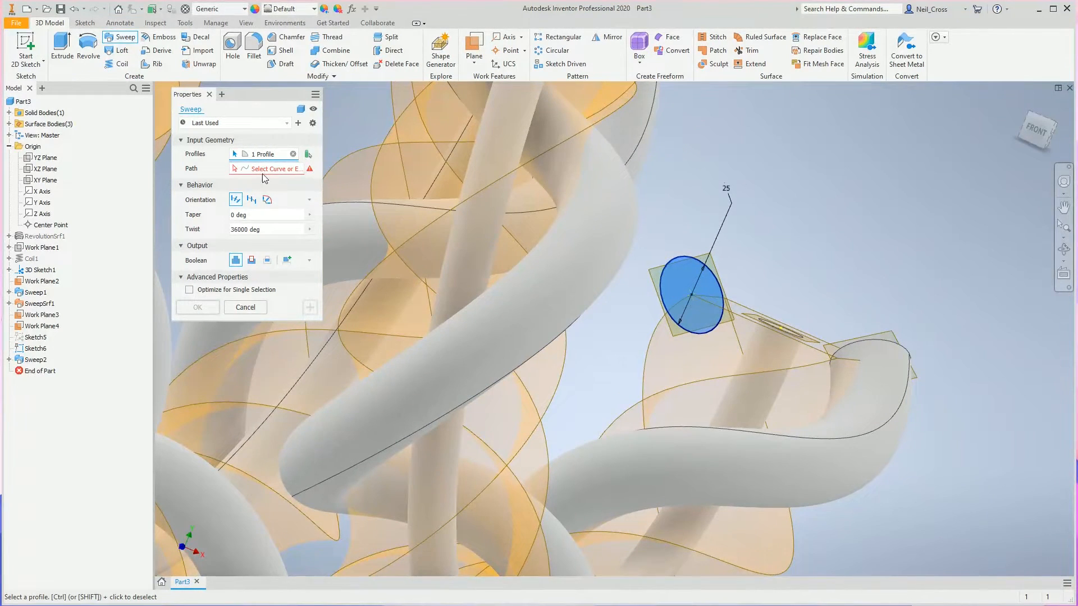
{"action": "left_click", "coordinate": [242, 169]}
{"action": "left_click", "coordinate": [769, 355]}
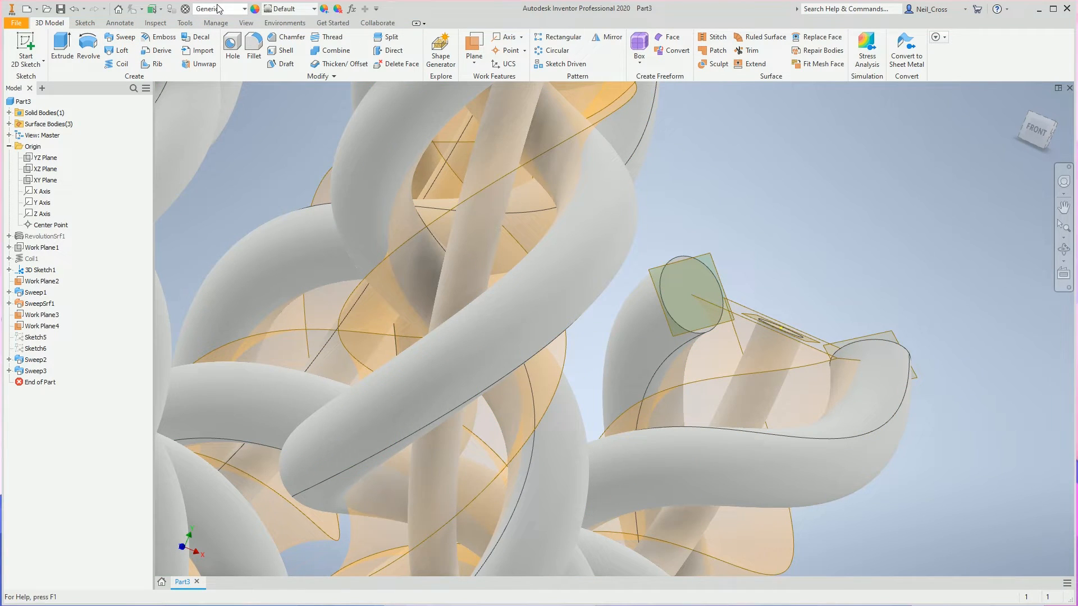
Assign the Copper material to the part.
{"action": "left_click", "coordinate": [219, 9]}
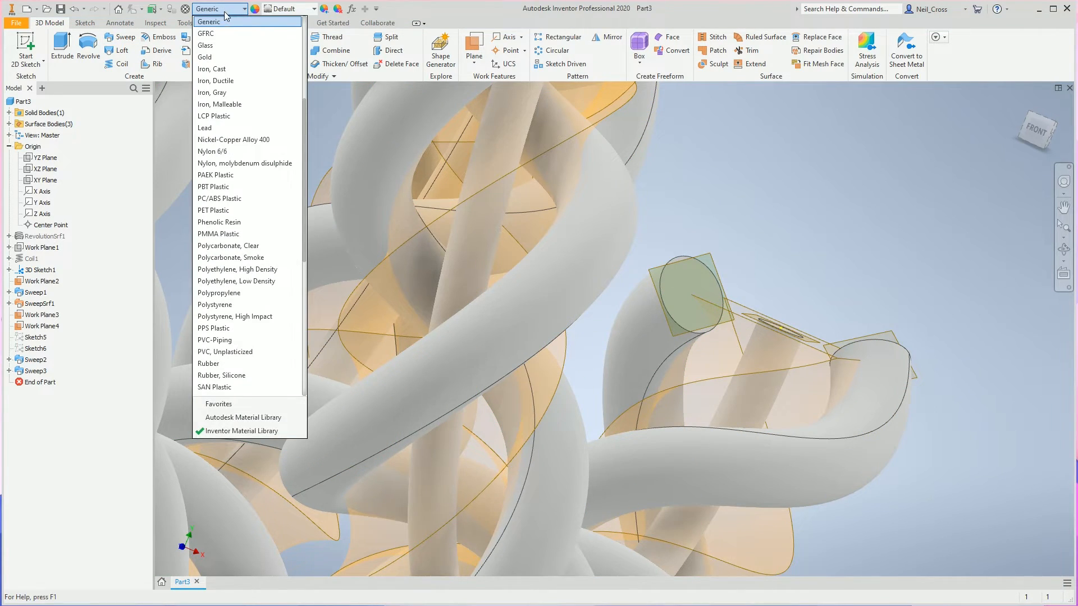
{"action": "scroll", "coordinate": [303, 123], "scroll_direction": "up", "scroll_amount": 3}
{"action": "scroll", "coordinate": [303, 123], "scroll_direction": "up", "scroll_amount": 4}
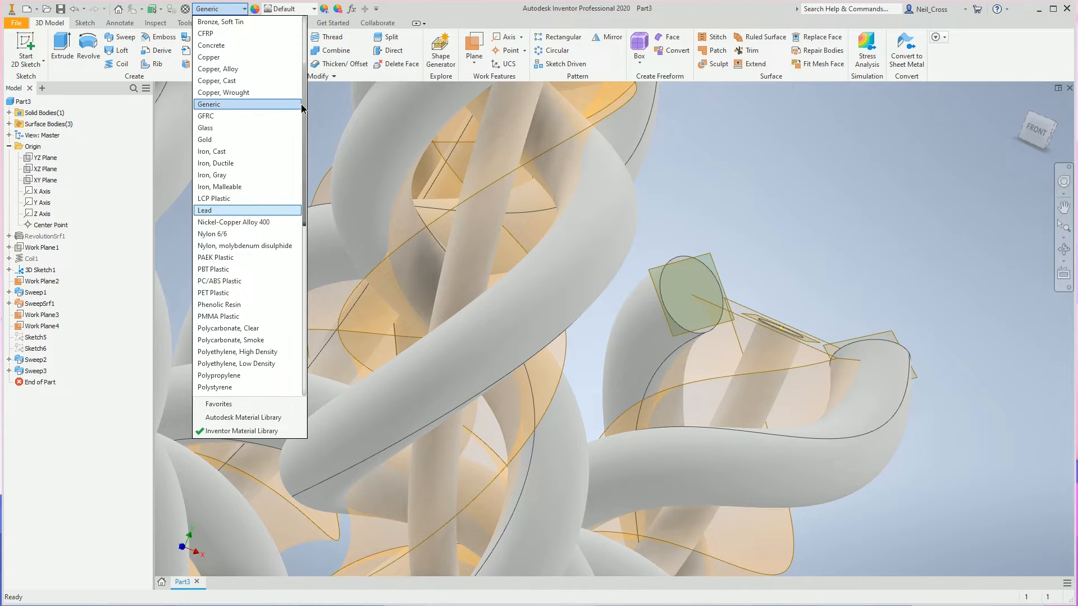
{"action": "left_click", "coordinate": [224, 83]}
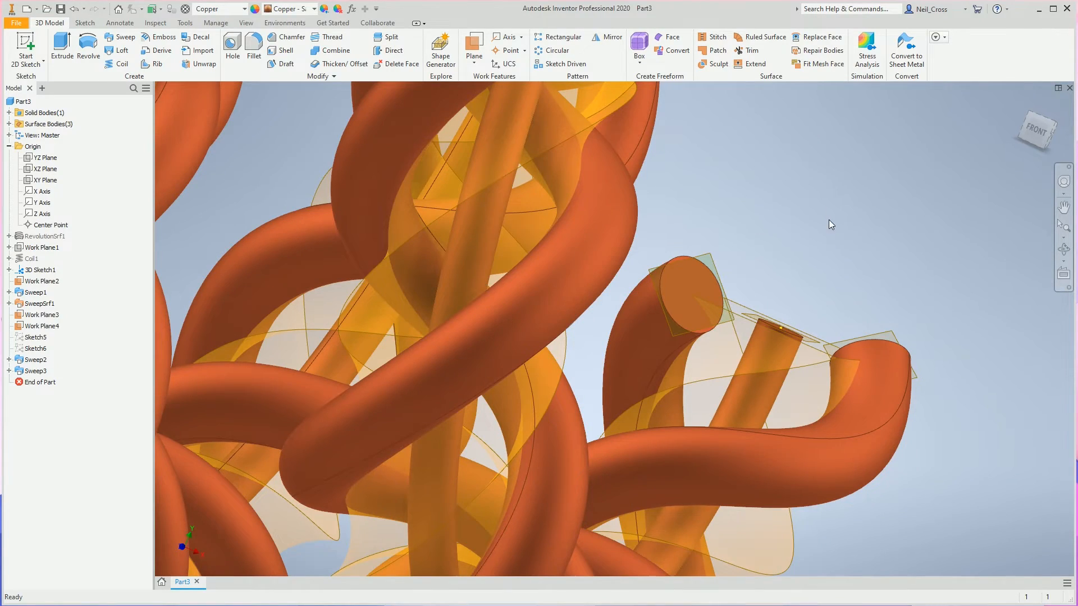
{"action": "scroll", "coordinate": [832, 236], "scroll_direction": "down", "scroll_amount": 6}
{"action": "middle_click_drag", "start_coordinate": [839, 260], "coordinate": [365, 179], "text": "shift"}
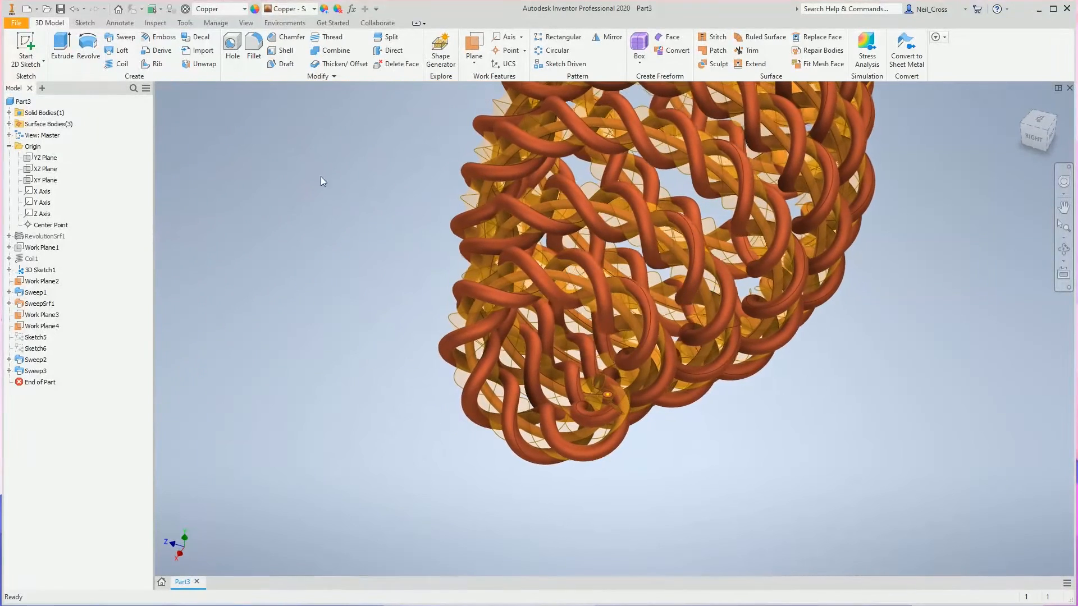
Hide the twisted sweep surface together with Work Plane2, Work Plane3 and Work Plane4.
{"action": "left_click", "coordinate": [35, 304]}
{"action": "left_click", "coordinate": [40, 281], "text": "ctrl"}
{"action": "left_click", "coordinate": [40, 314], "text": "ctrl"}
{"action": "left_click", "coordinate": [39, 326], "text": "ctrl"}
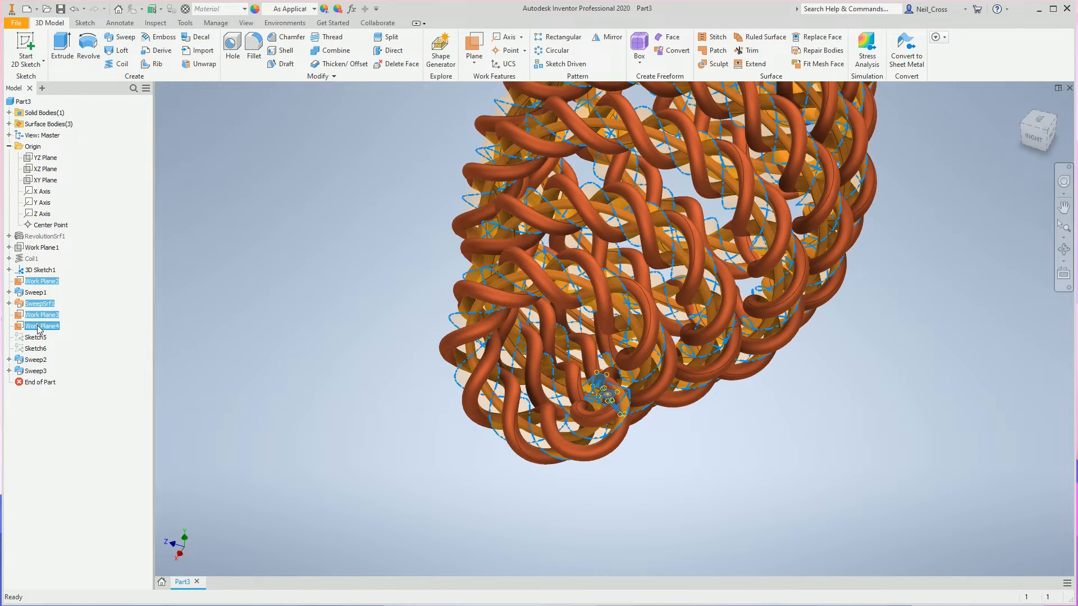
{"action": "right_click", "coordinate": [39, 329]}
{"action": "left_click", "coordinate": [59, 387]}
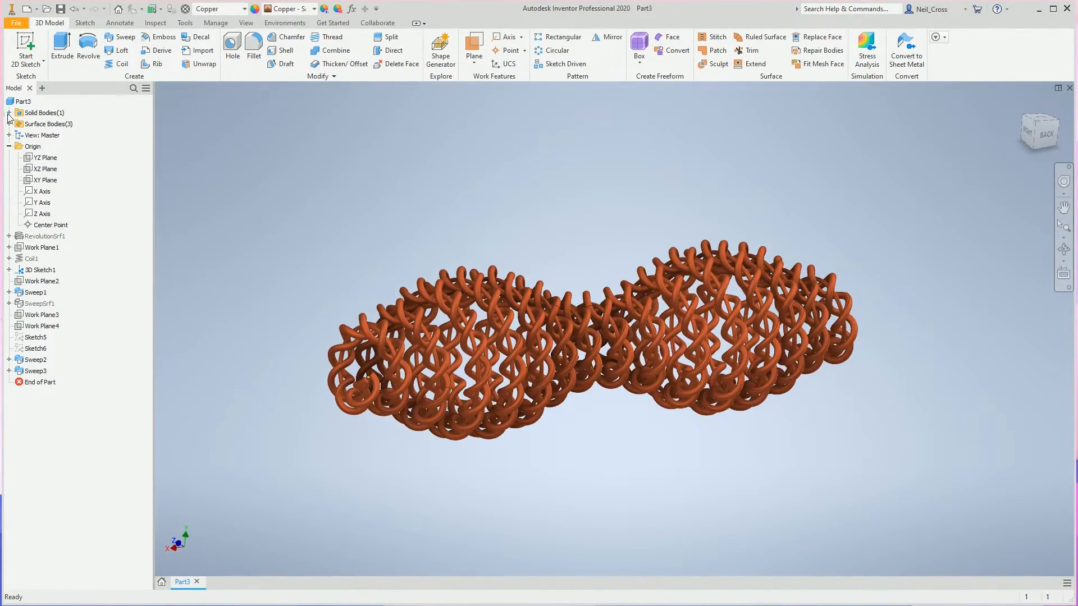
Open the part's iProperties and update its physical properties for the Copper material.
{"action": "right_click", "coordinate": [20, 101]}
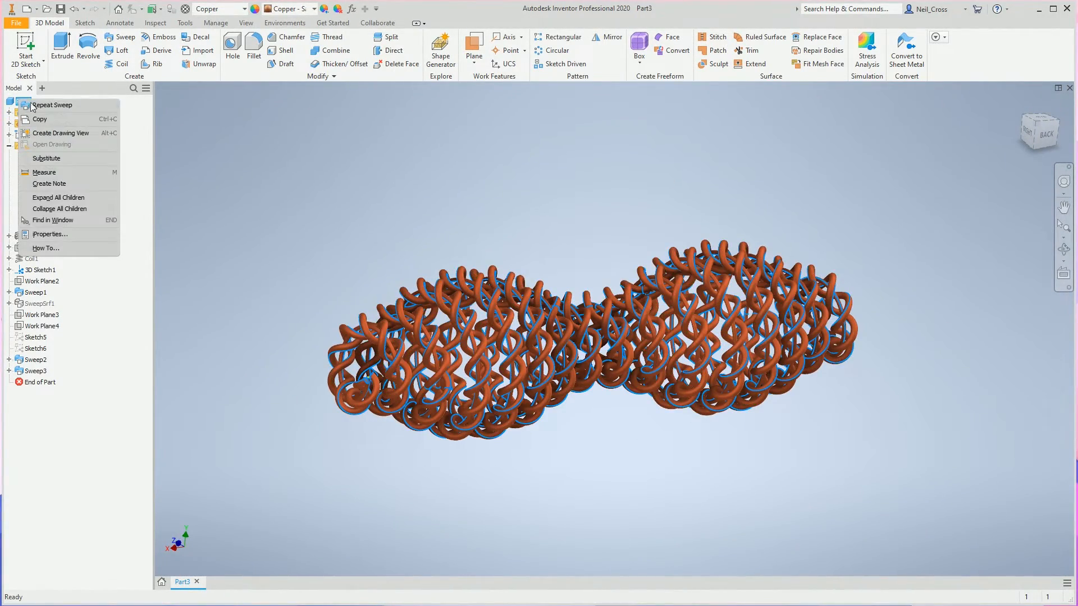
{"action": "left_click", "coordinate": [68, 234]}
{"action": "left_click", "coordinate": [695, 138]}
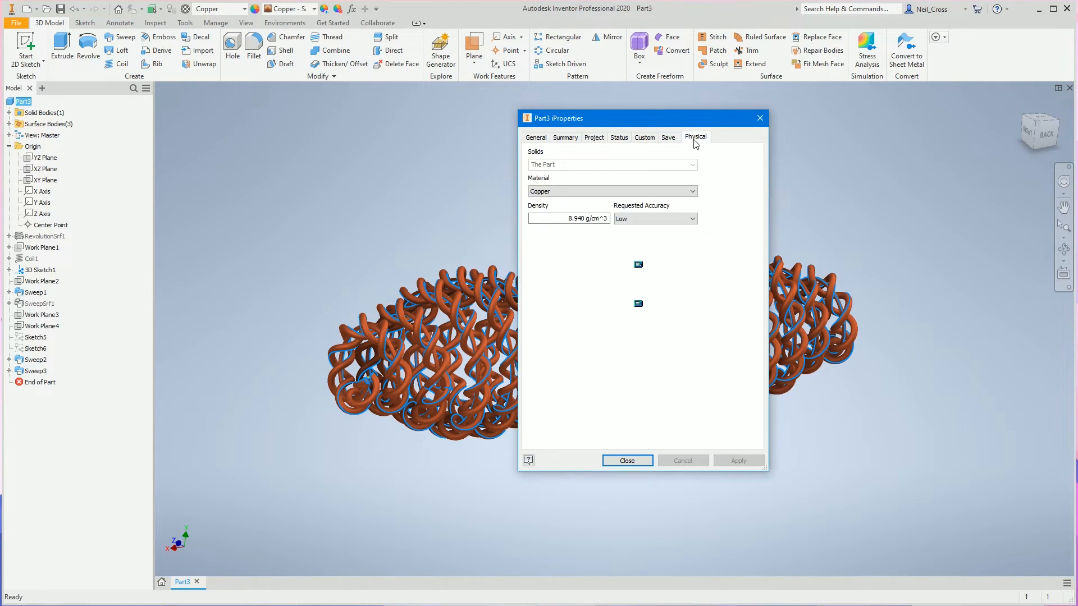
{"action": "left_click", "coordinate": [728, 164]}
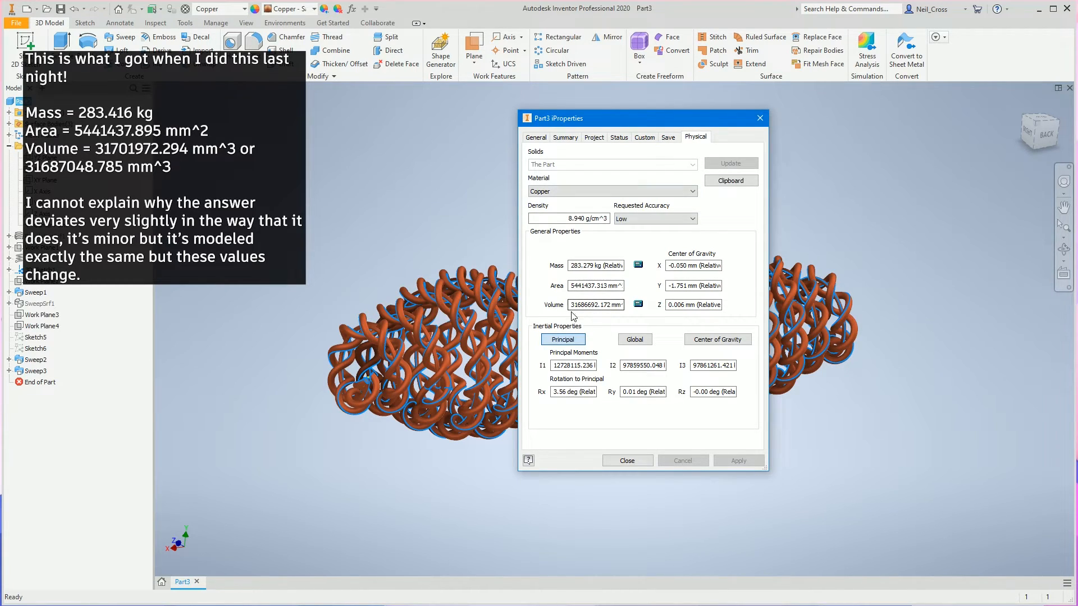
Check the part's volume, surface area and mass in its physical properties, and close iProperties.
{"action": "left_click_drag", "start_coordinate": [571, 305], "coordinate": [602, 305]}
{"action": "left_click", "coordinate": [584, 303]}
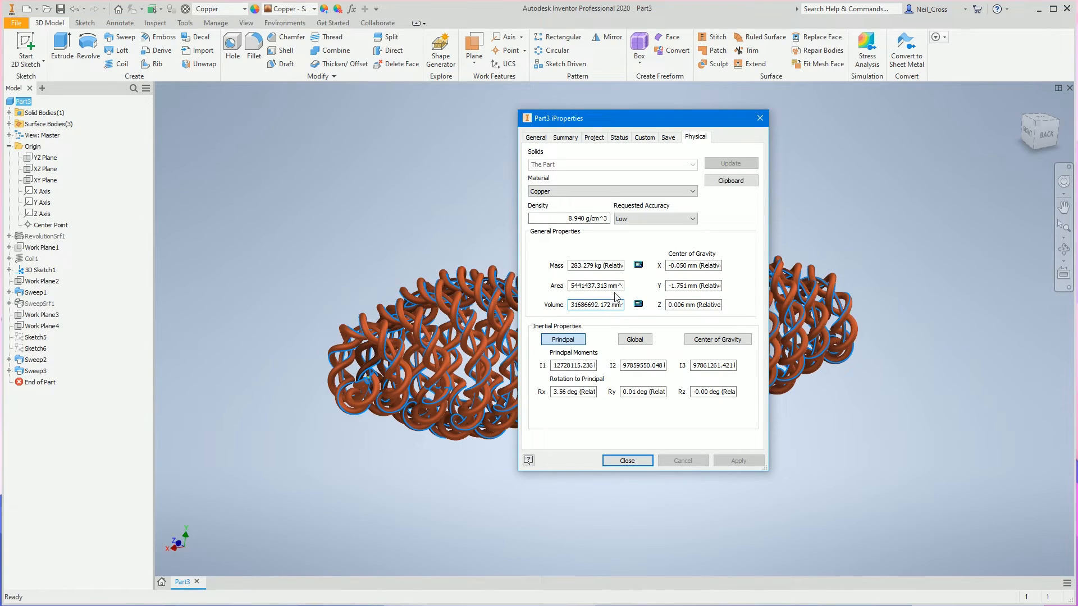
{"action": "left_click", "coordinate": [571, 286]}
{"action": "left_click_drag", "start_coordinate": [572, 286], "coordinate": [594, 266]}
{"action": "left_click", "coordinate": [571, 306]}
{"action": "left_click", "coordinate": [572, 286]}
{"action": "left_click_drag", "start_coordinate": [570, 285], "coordinate": [586, 285]}
{"action": "left_click", "coordinate": [574, 265]}
{"action": "left_click_drag", "start_coordinate": [574, 269], "coordinate": [578, 270]}
{"action": "left_click", "coordinate": [614, 287]}
{"action": "left_click", "coordinate": [584, 304]}
{"action": "left_click", "coordinate": [623, 461]}
{"action": "left_click", "coordinate": [546, 568]}
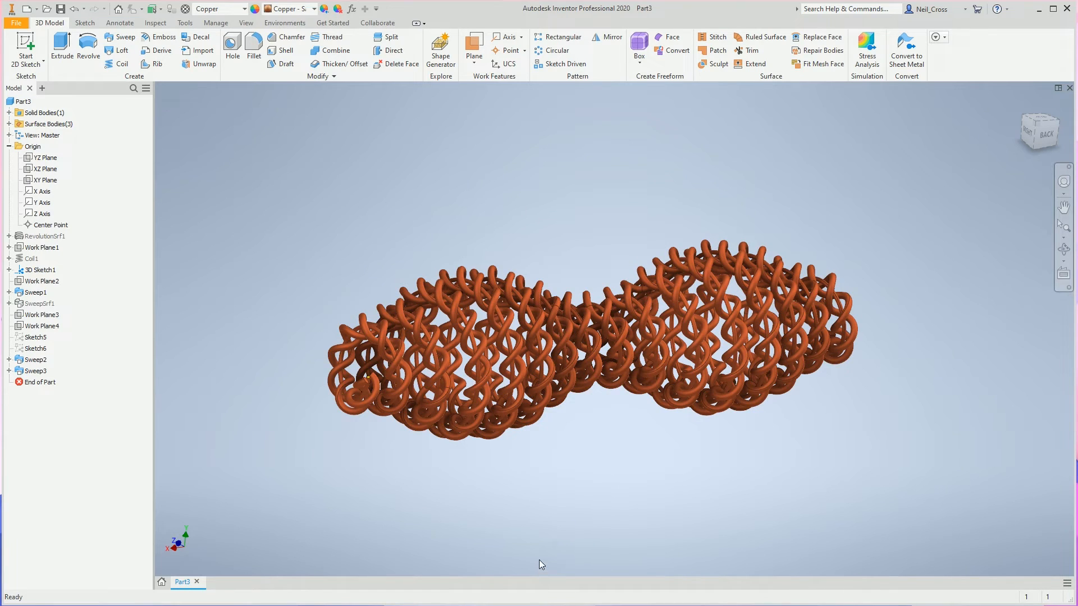